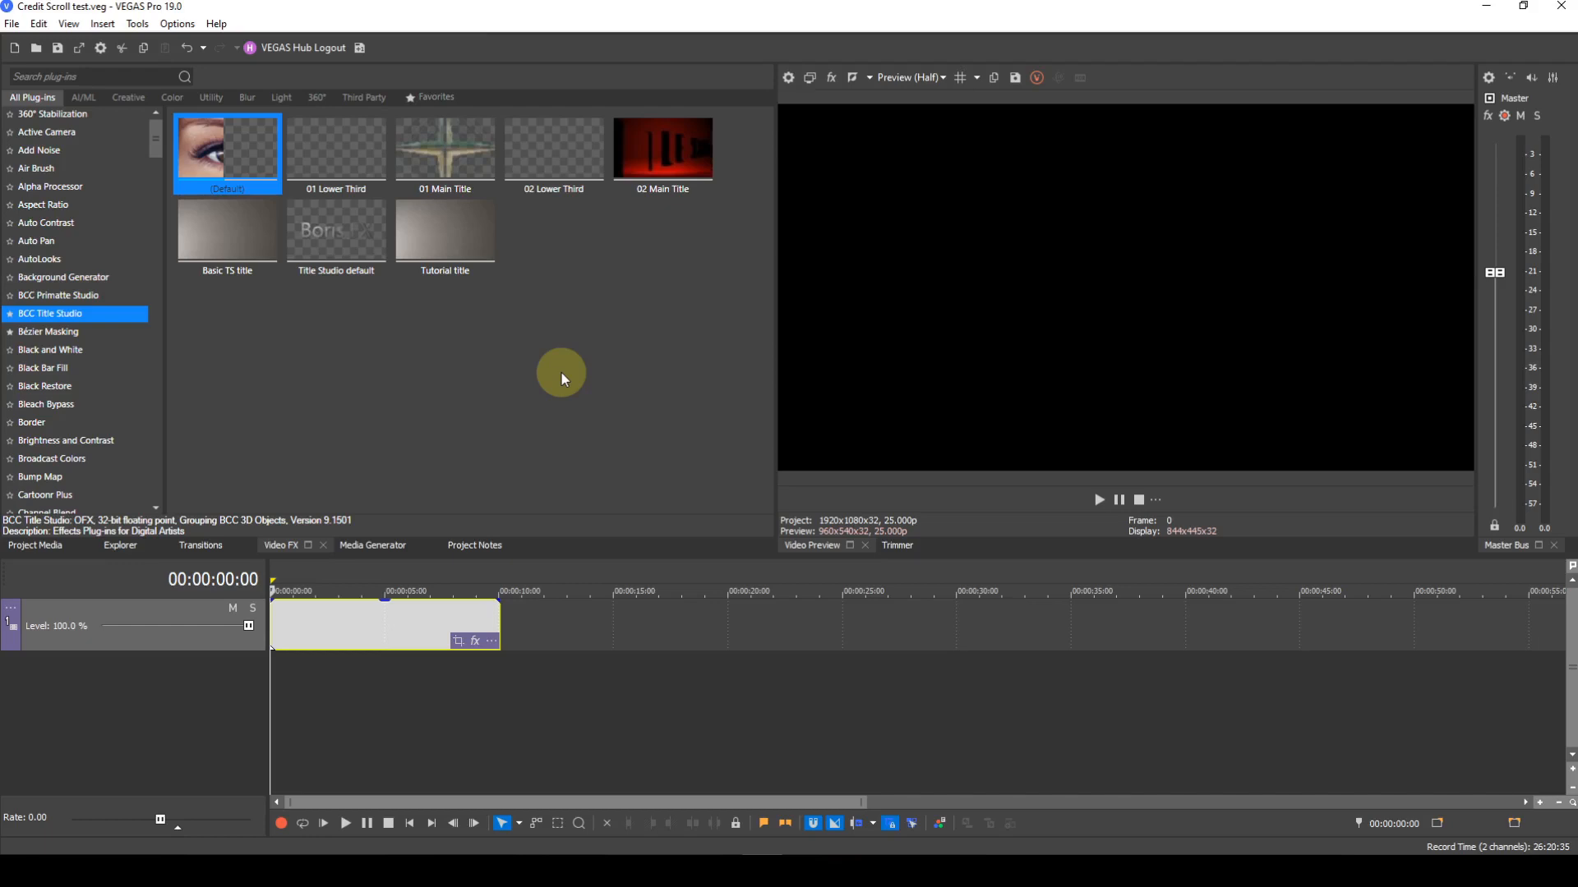
Step: Apply the default BCC Title Studio preset to the timeline event and launch its UI window
click(260, 161)
drag(260, 161, 391, 626)
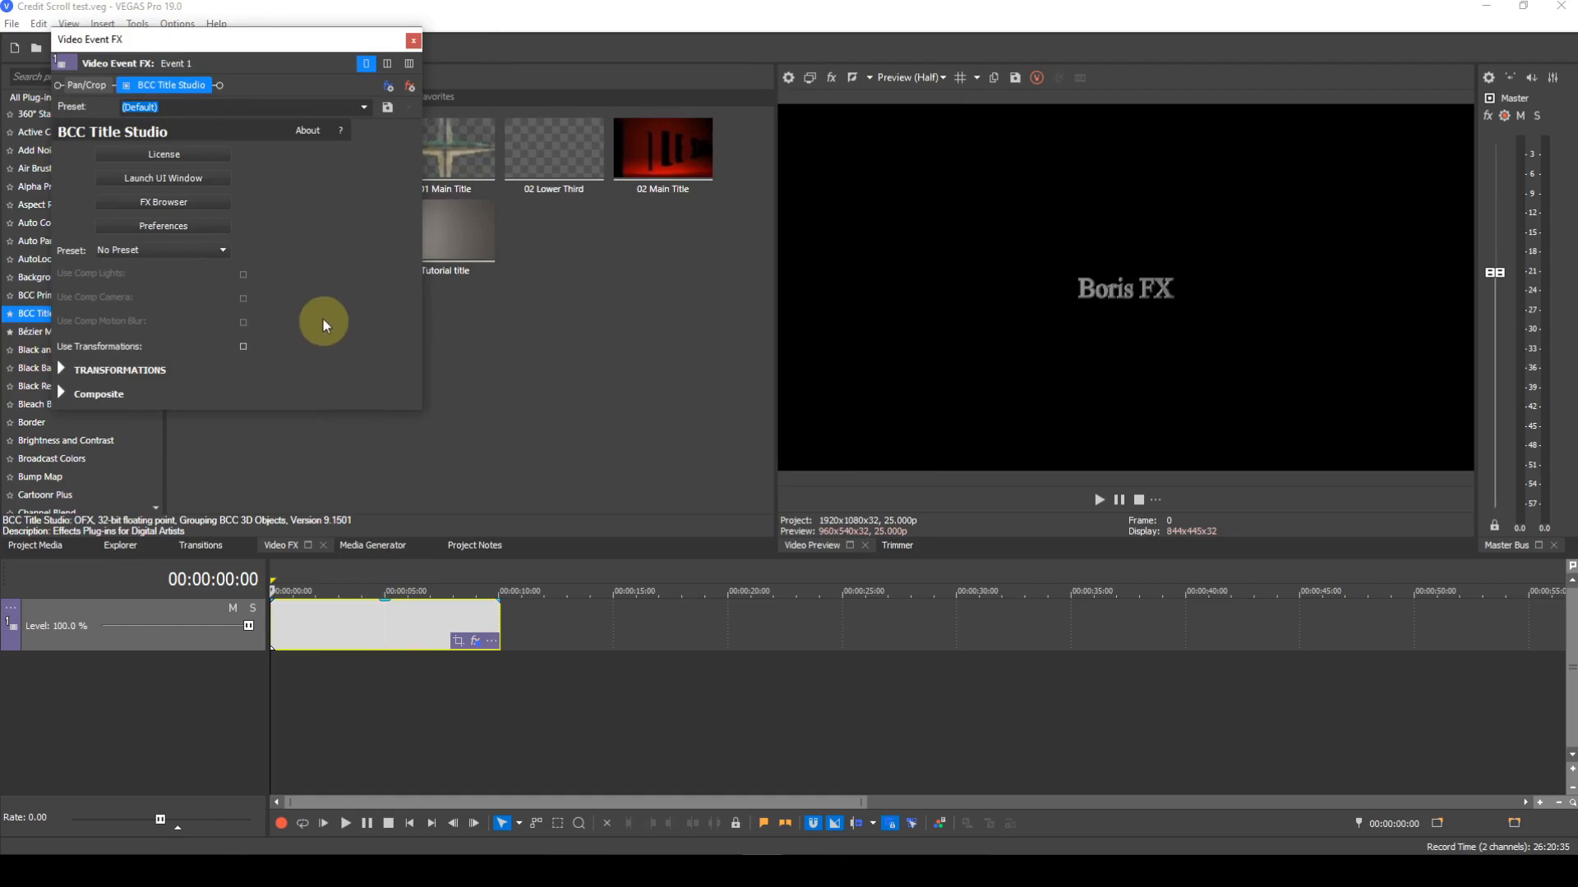
click(196, 179)
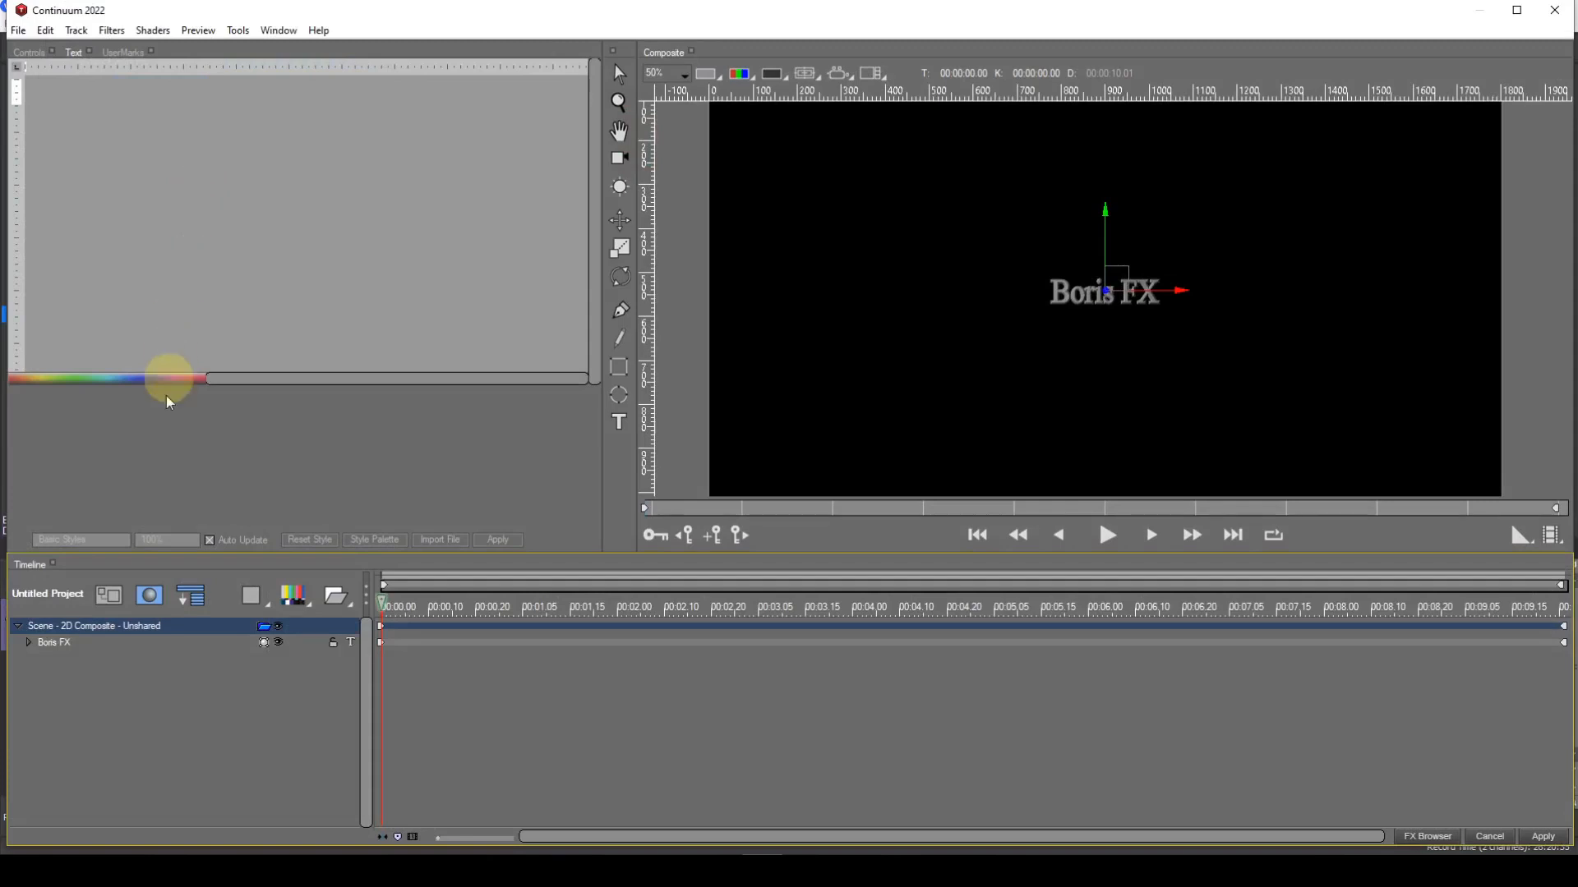
Step: Replace the default scene with a new Flat Text object and clear its placeholder text
click(139, 629)
key(Delete)
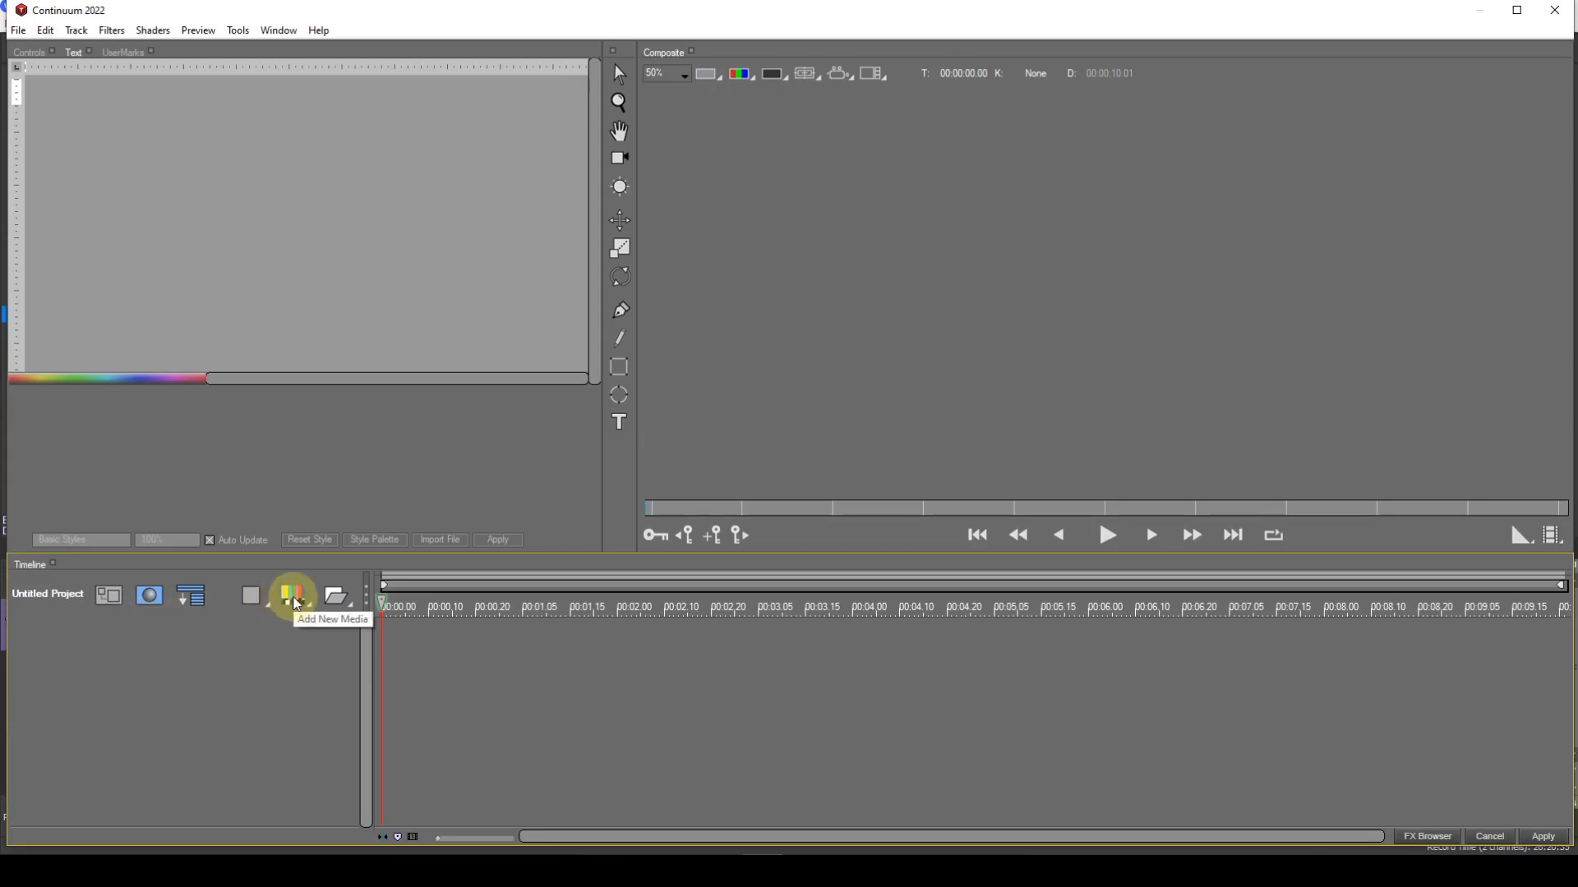
click(294, 596)
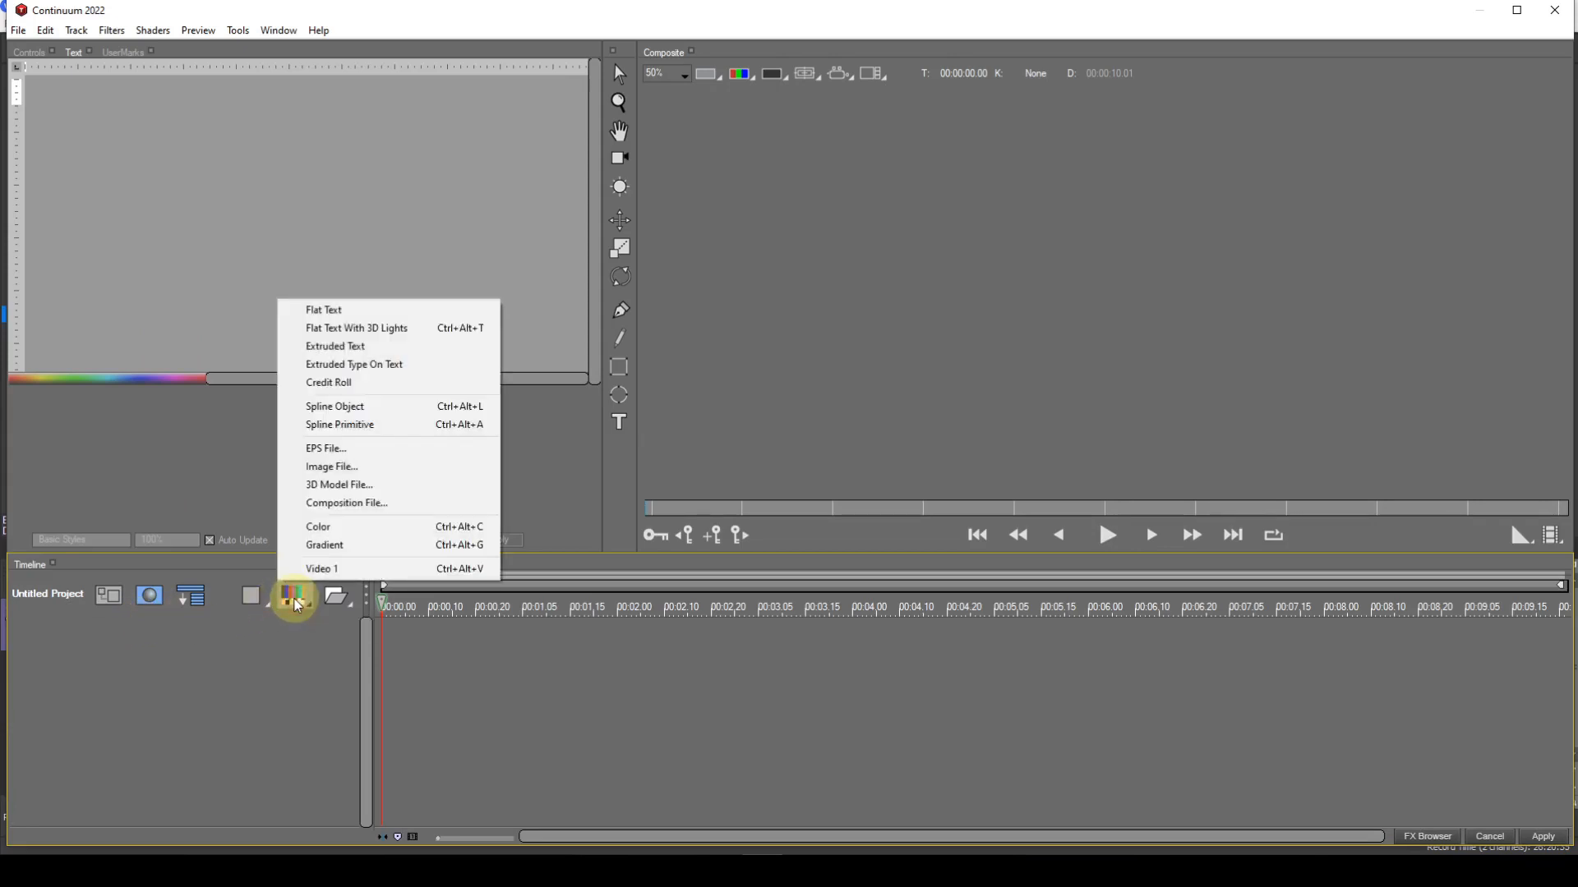
click(338, 316)
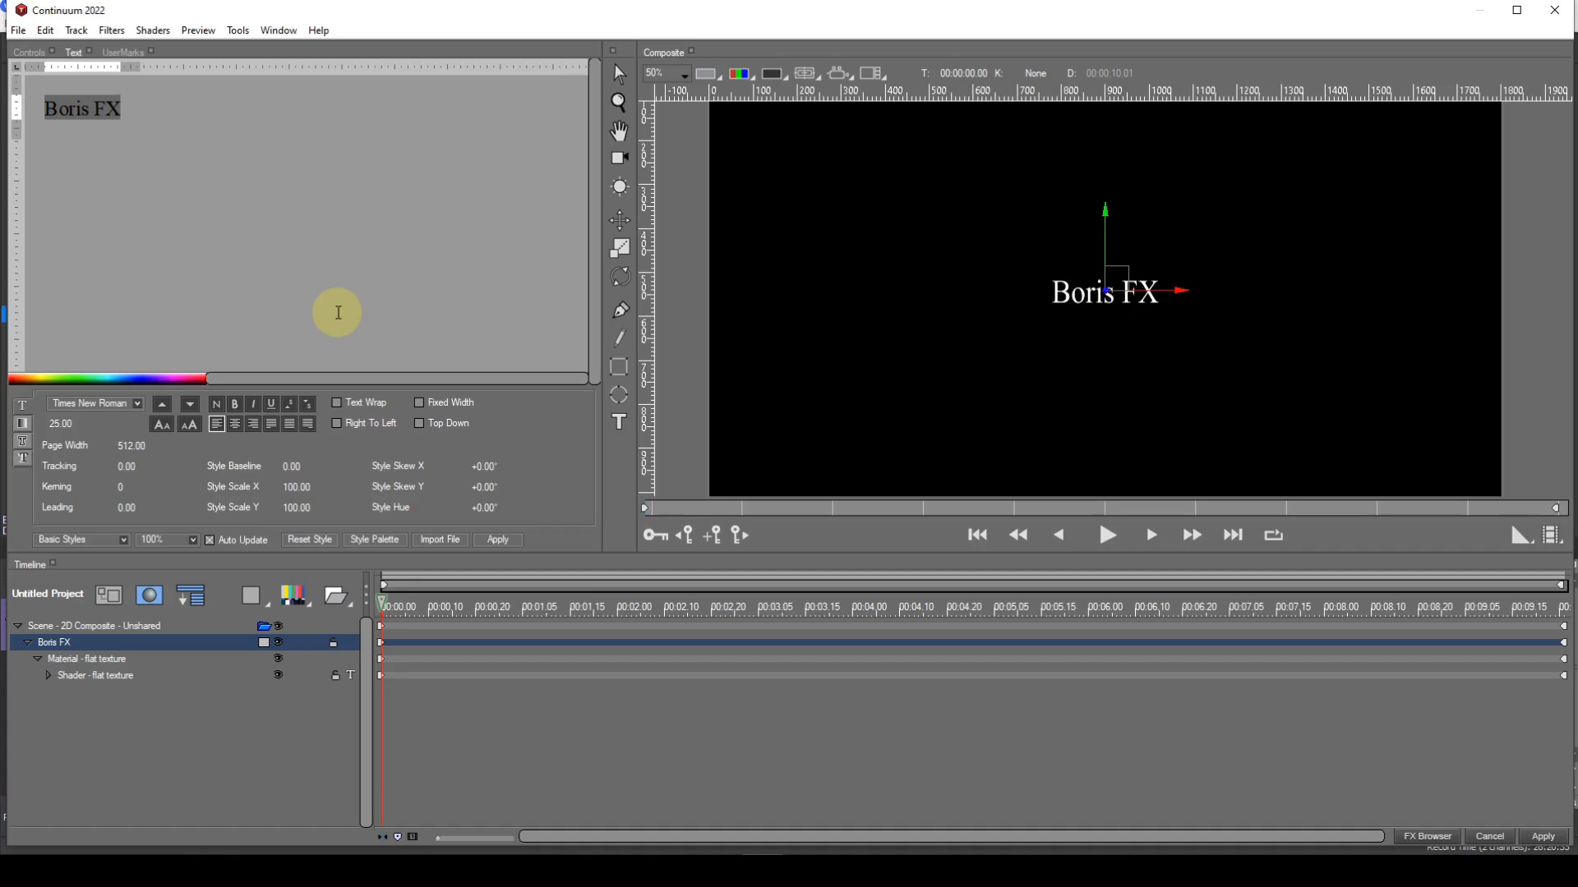
drag(151, 109, 36, 116)
key(Delete)
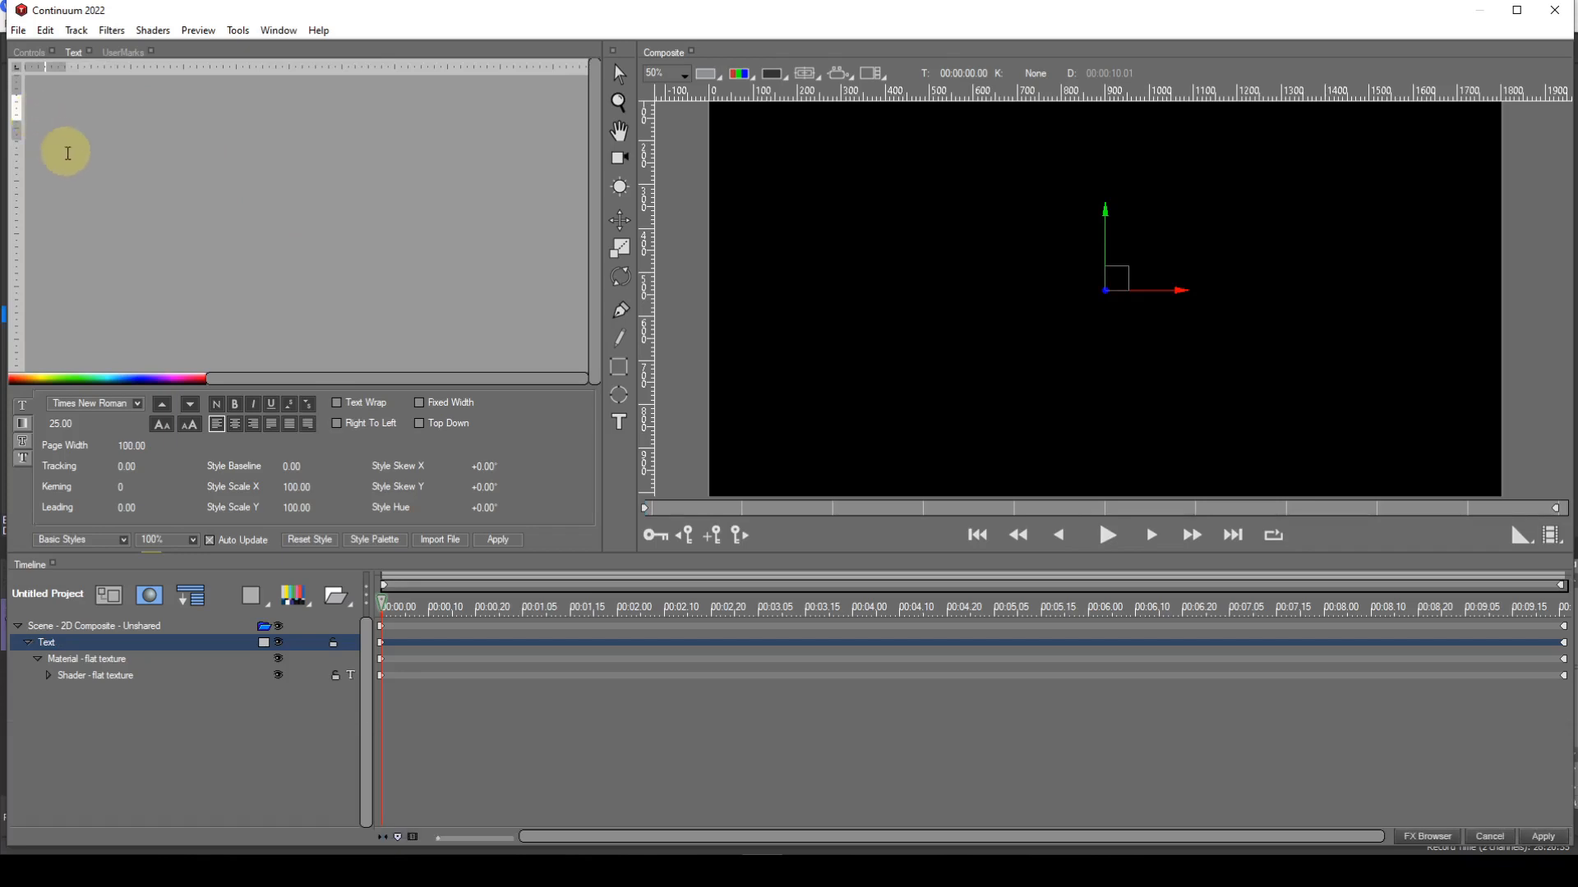
Step: Import Credit Roll.rtf from the Media folder into the empty text object
click(438, 539)
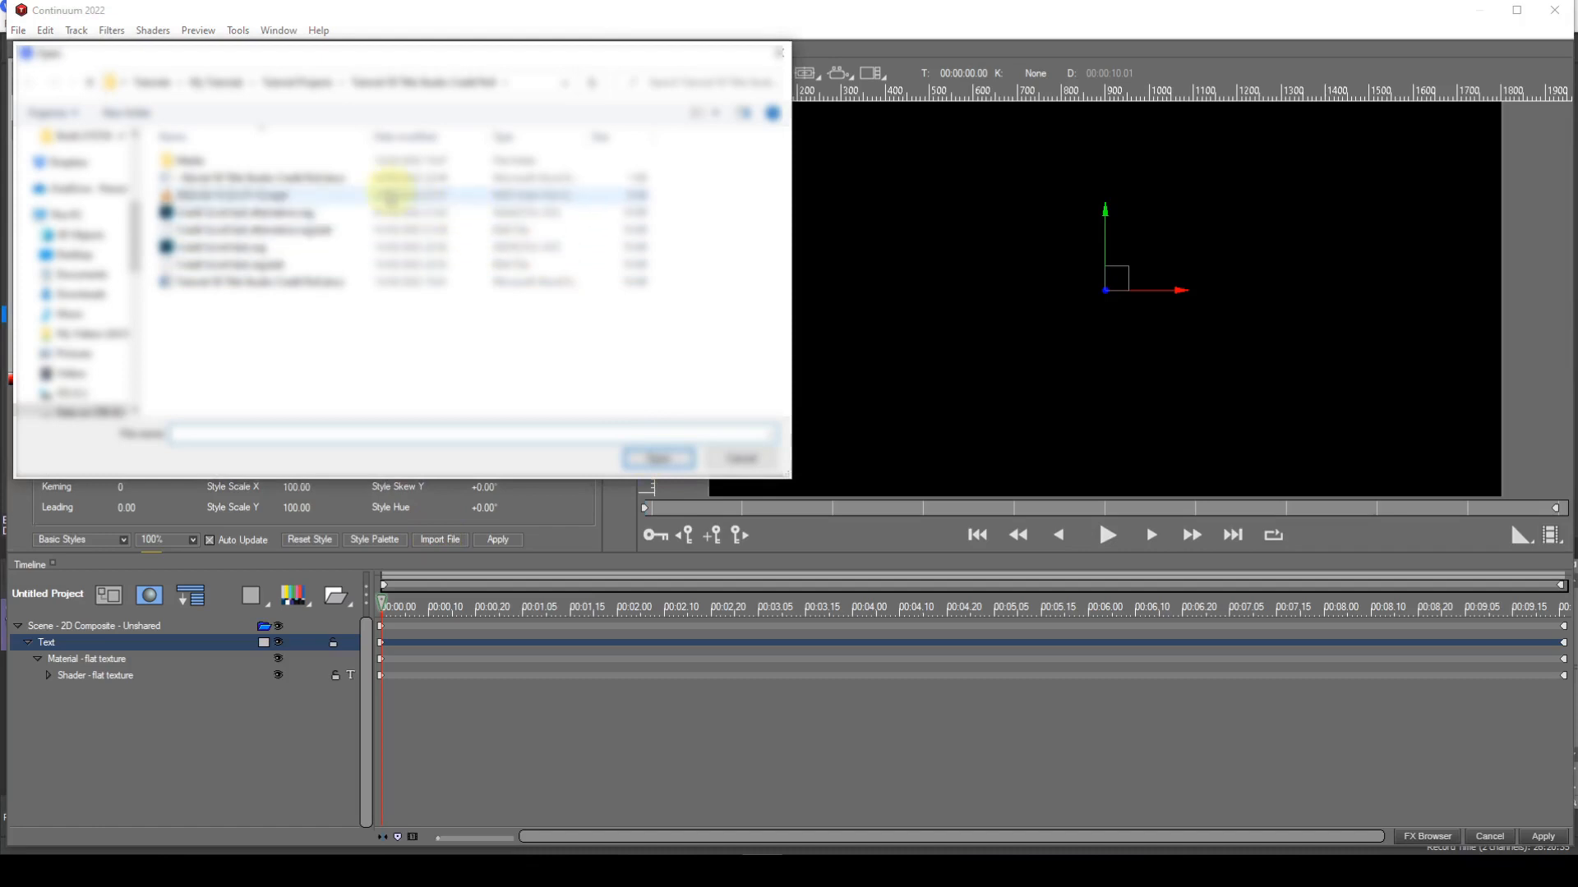
double_click(199, 160)
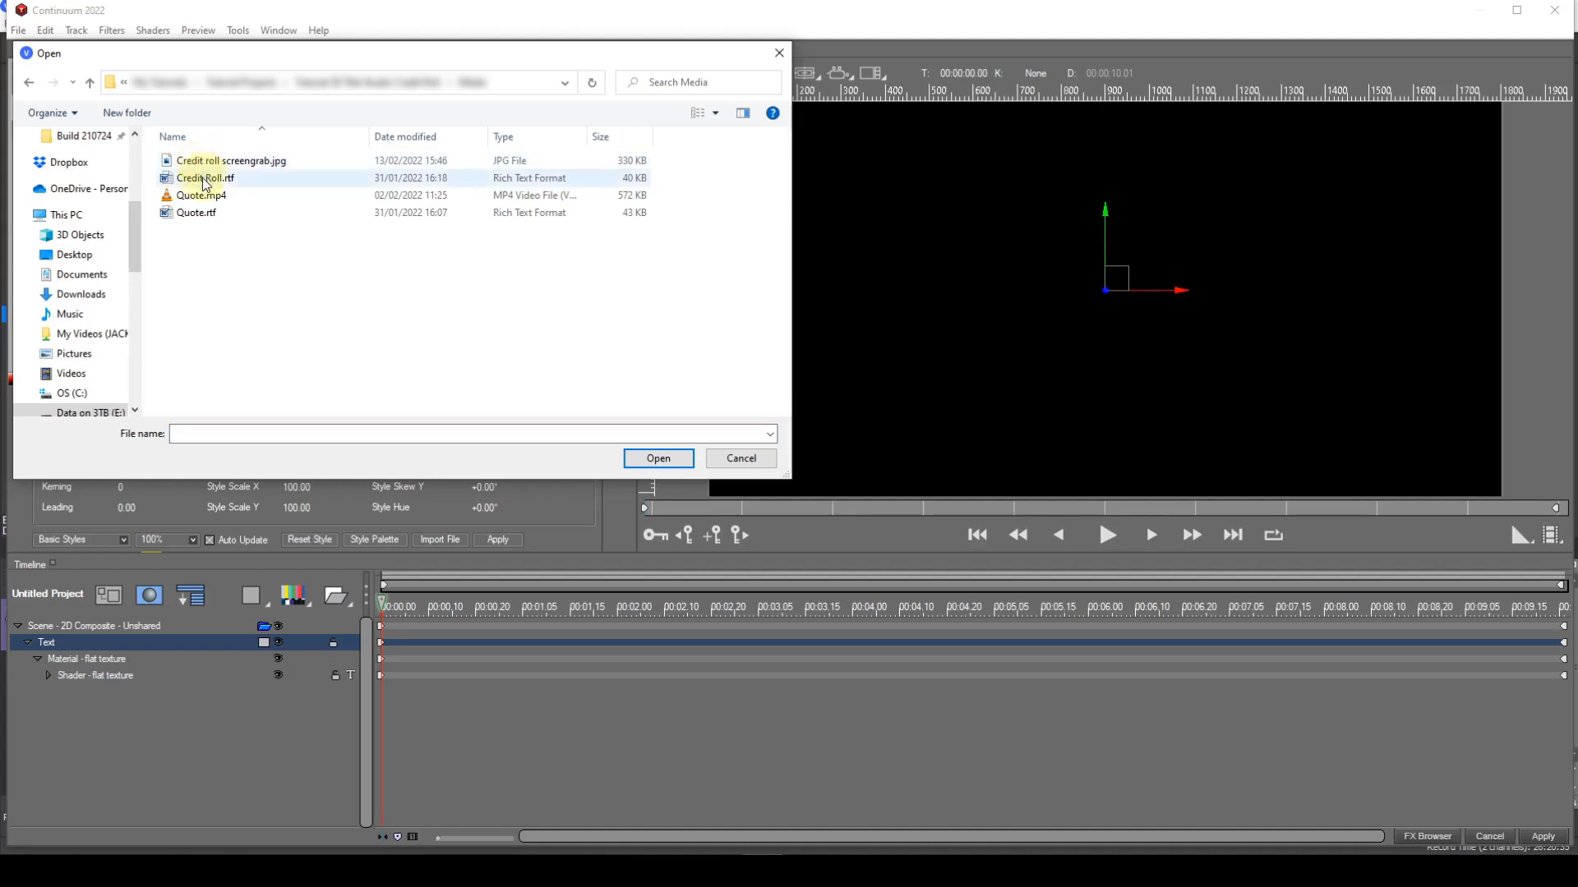
click(206, 181)
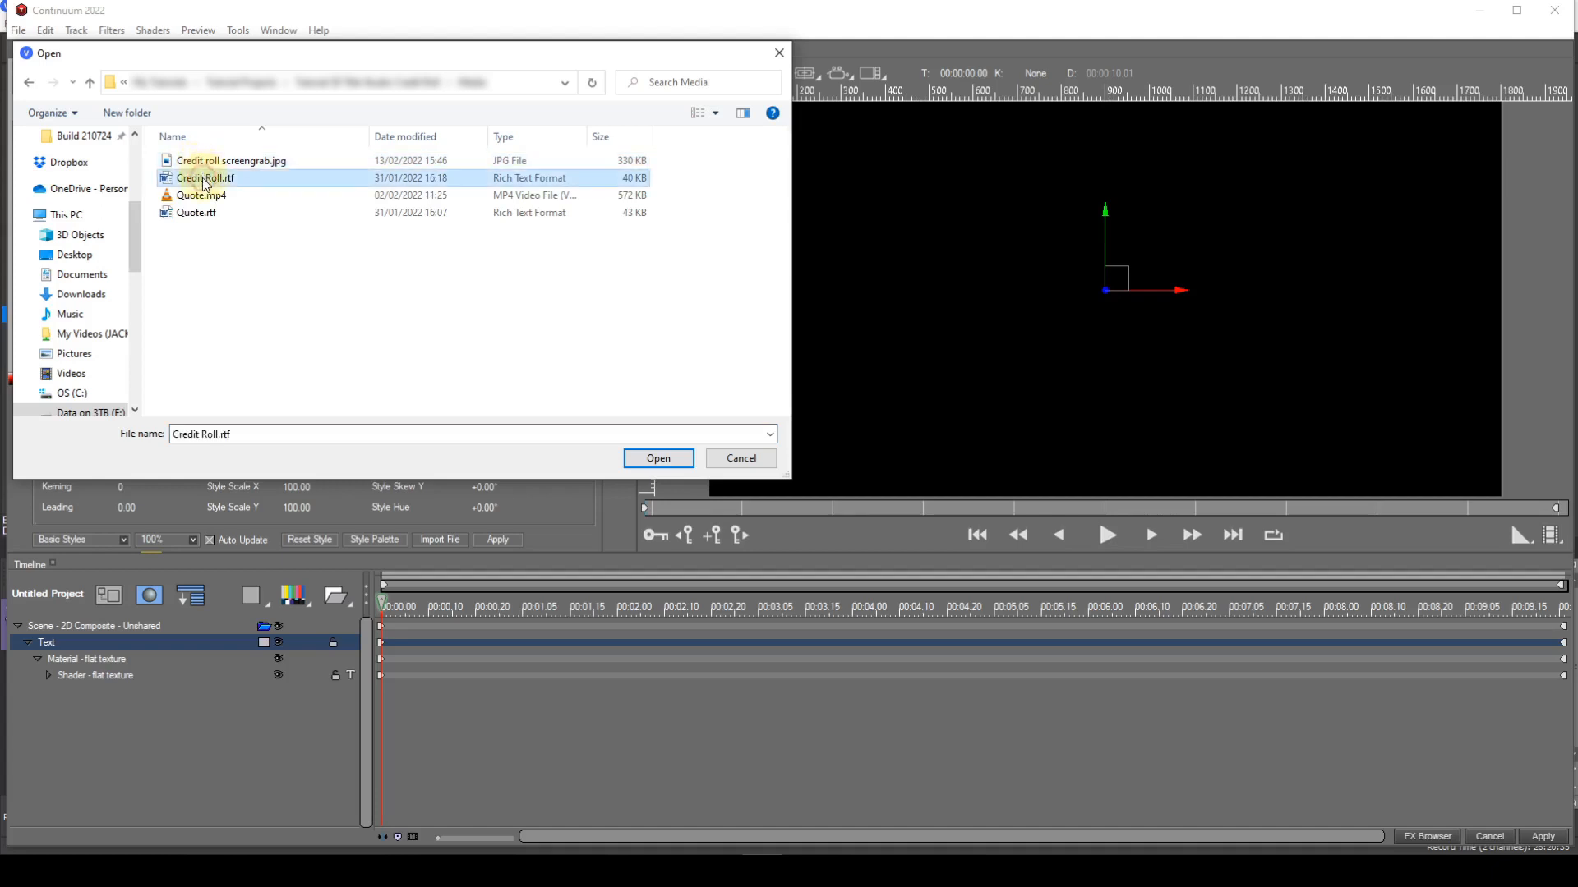
click(658, 458)
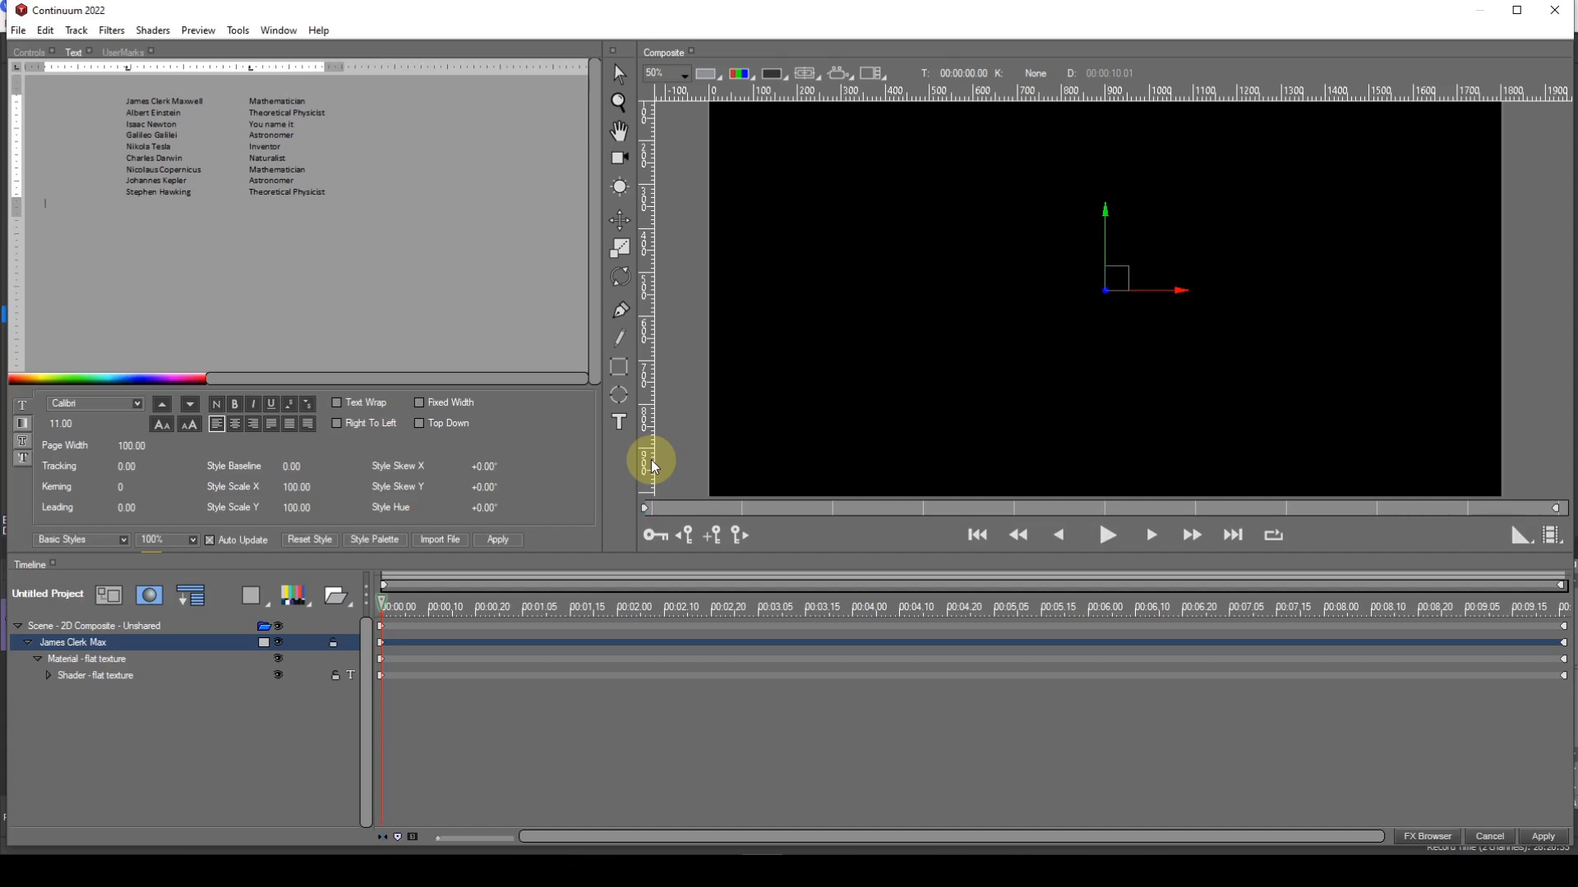
Step: Select all of the imported credit lines and change their fill colour to white
drag(349, 190, 107, 101)
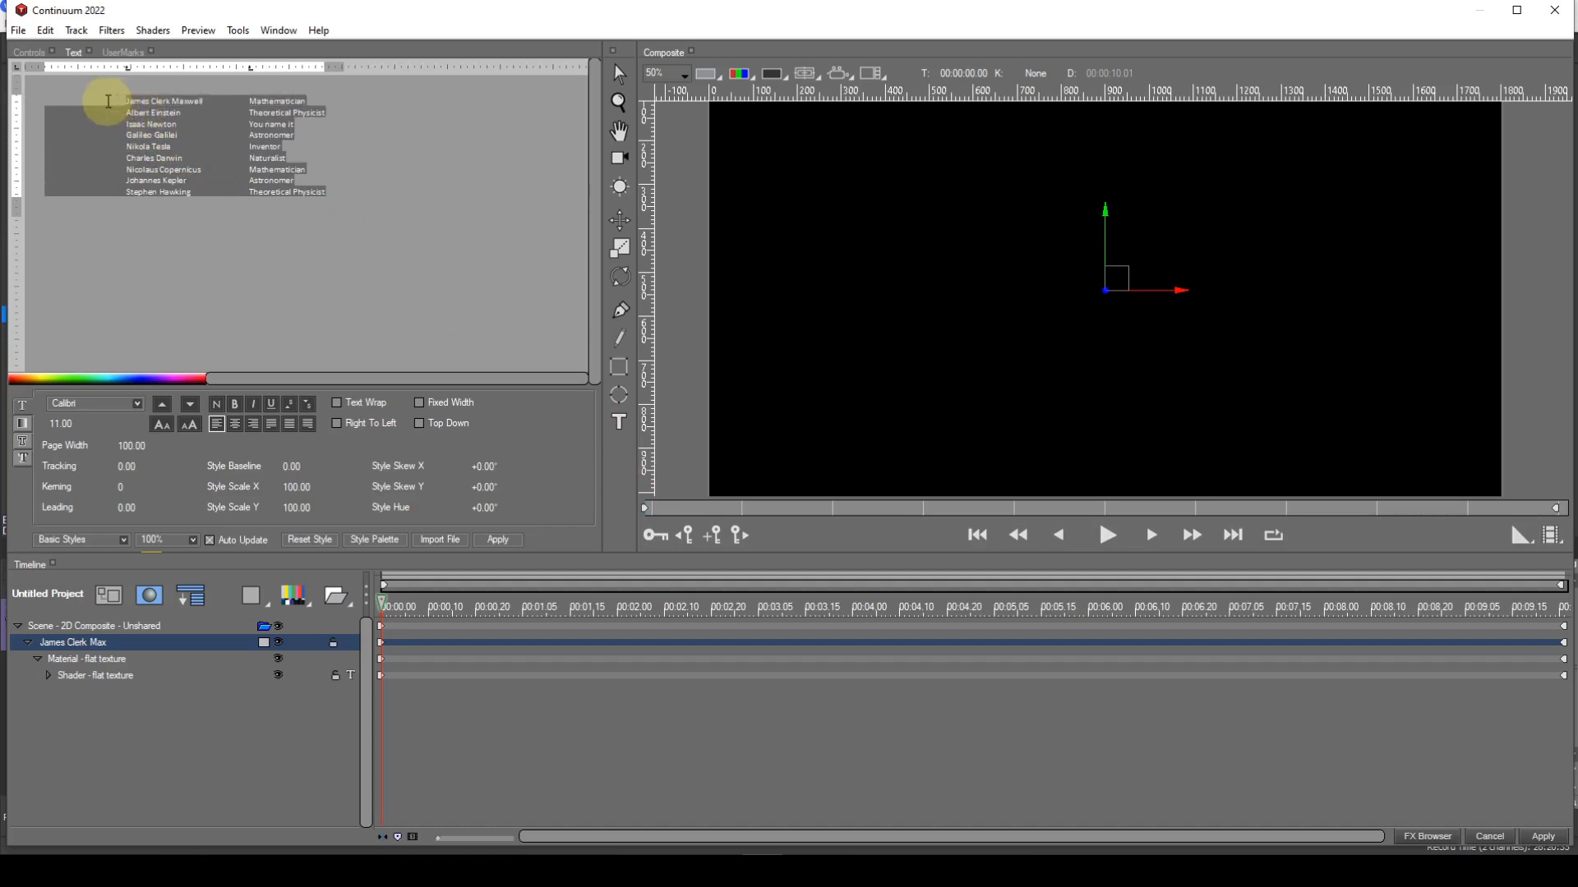
click(22, 423)
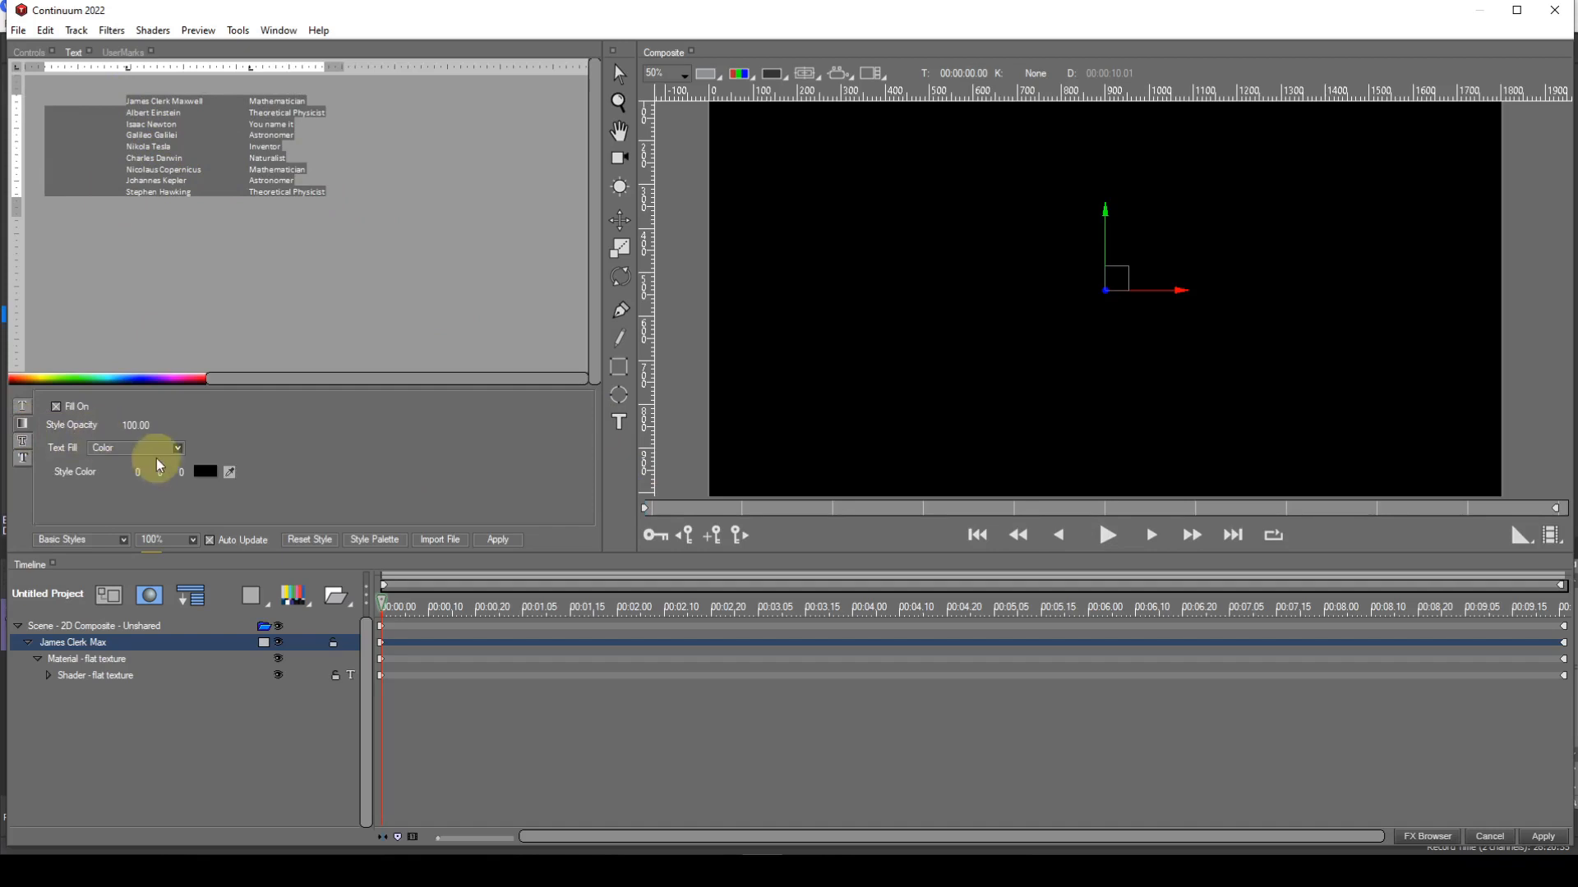
click(205, 472)
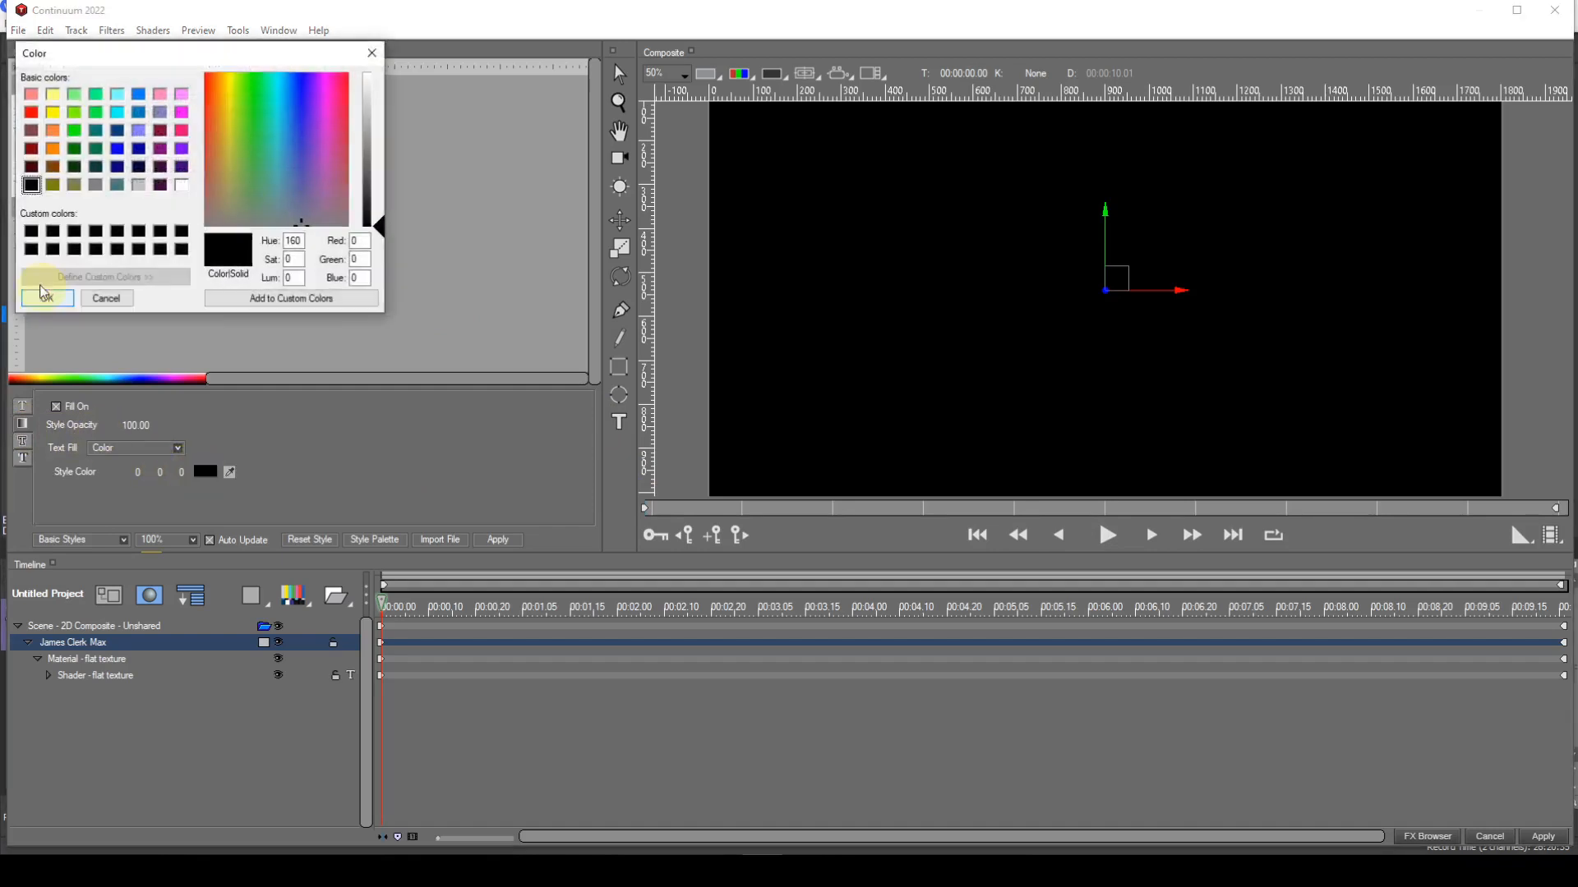
click(181, 186)
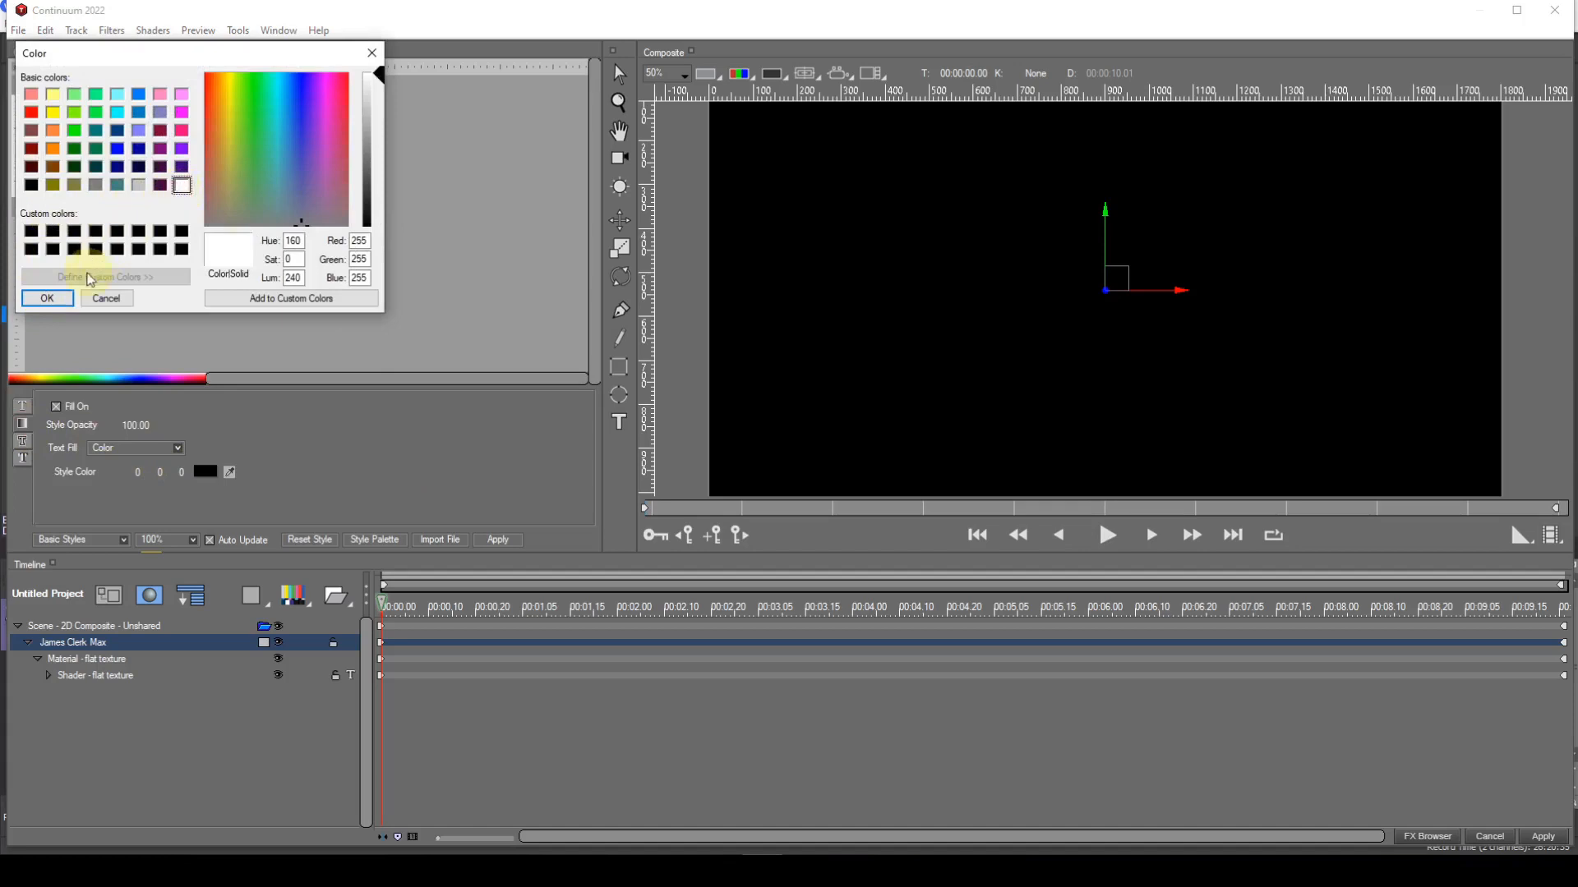
click(54, 297)
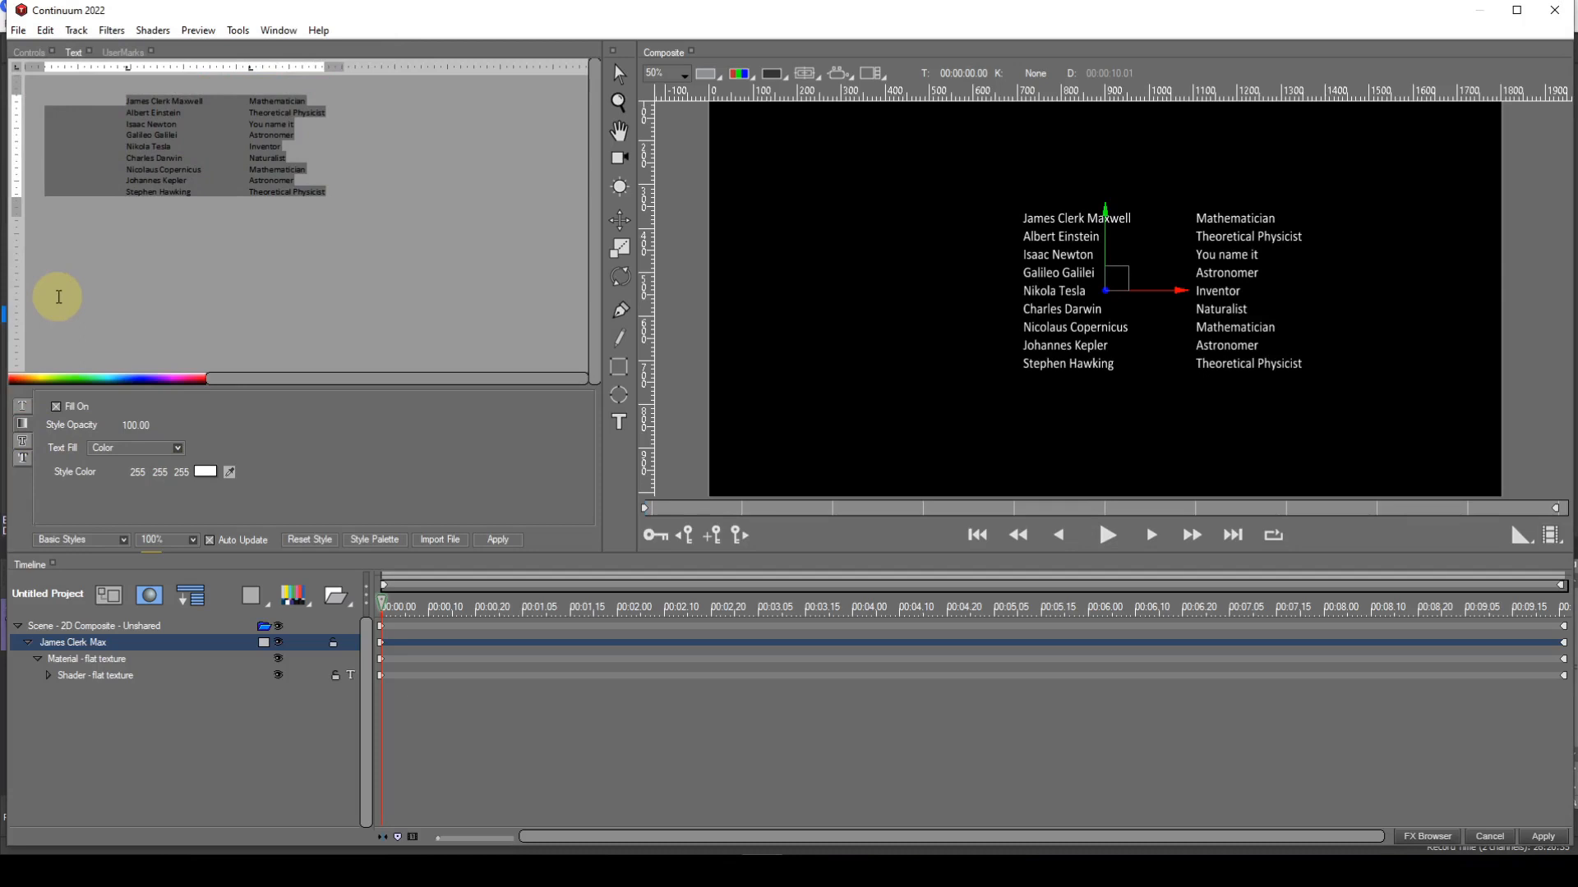
Step: Set the font size of the selected credit lines to 25
click(27, 406)
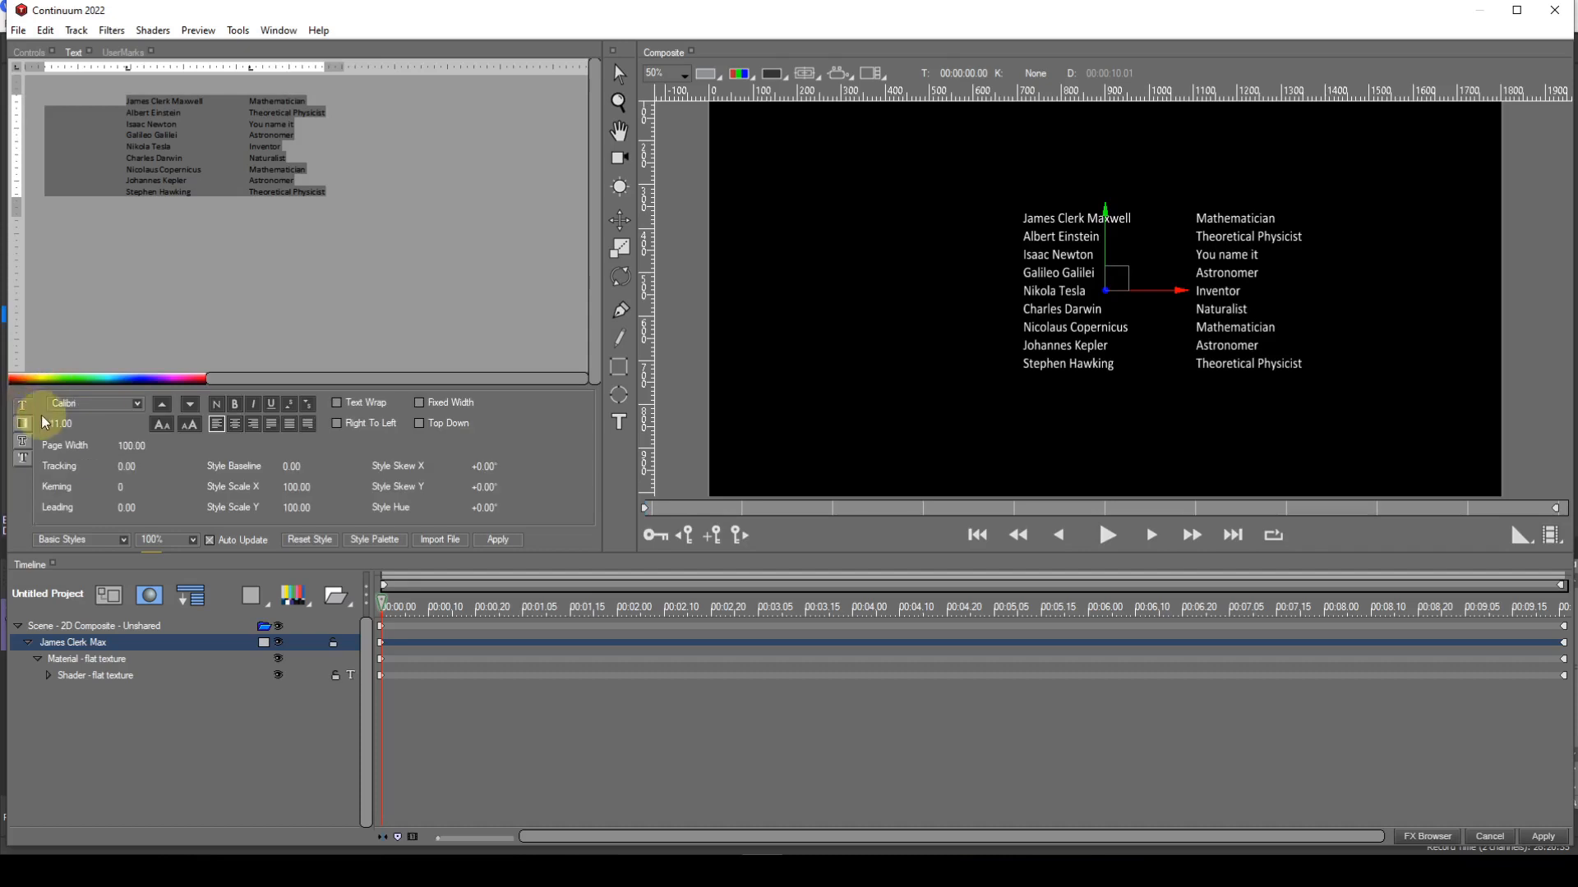
double_click(60, 426)
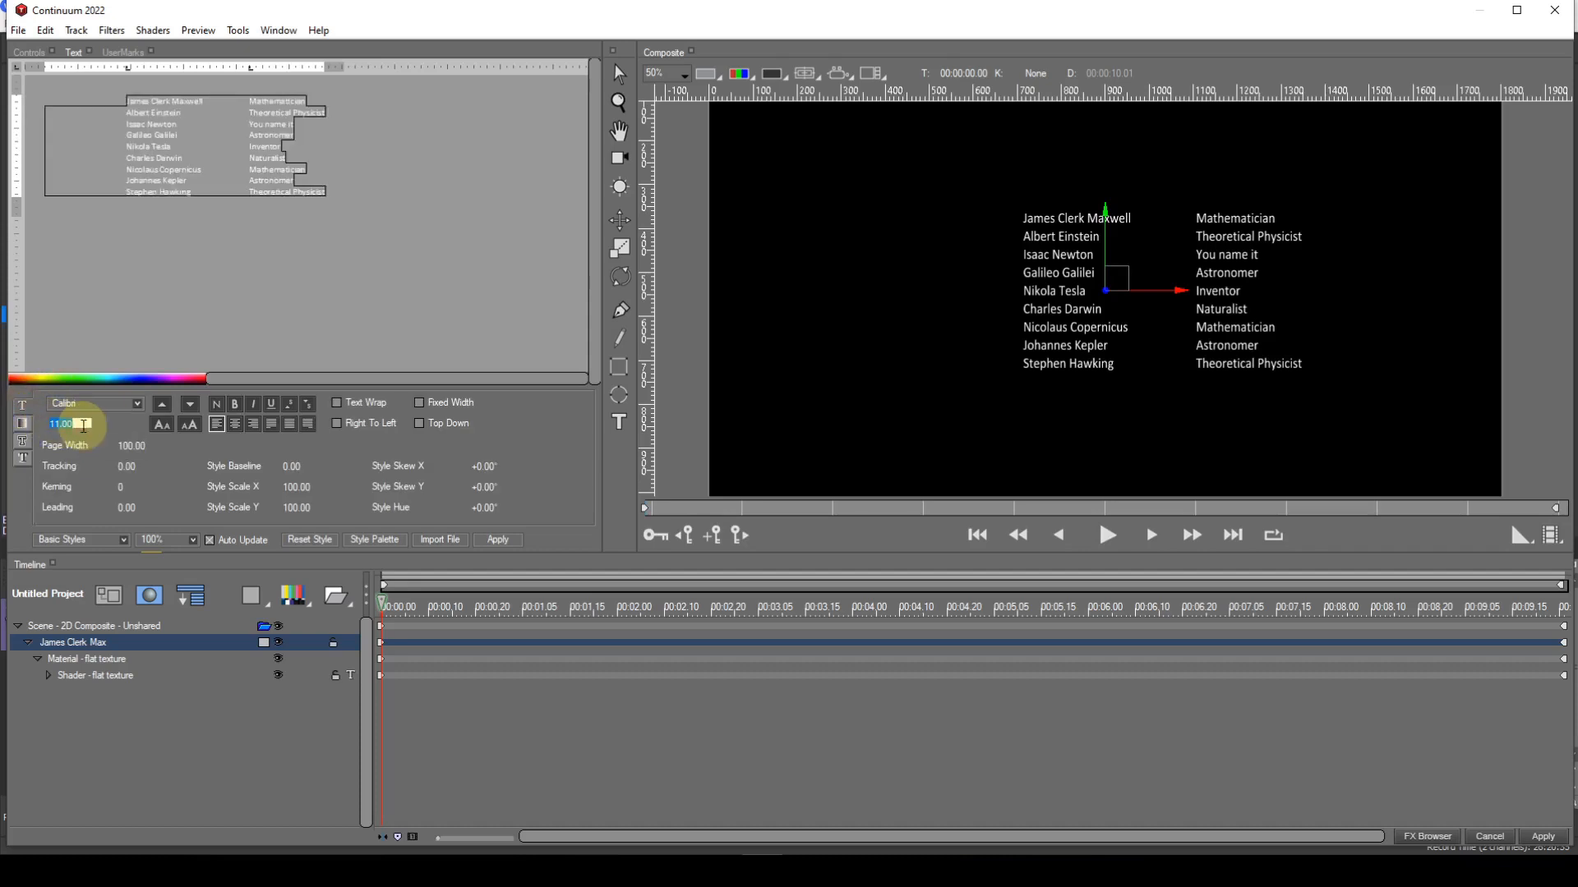
text(25)
key(Return)
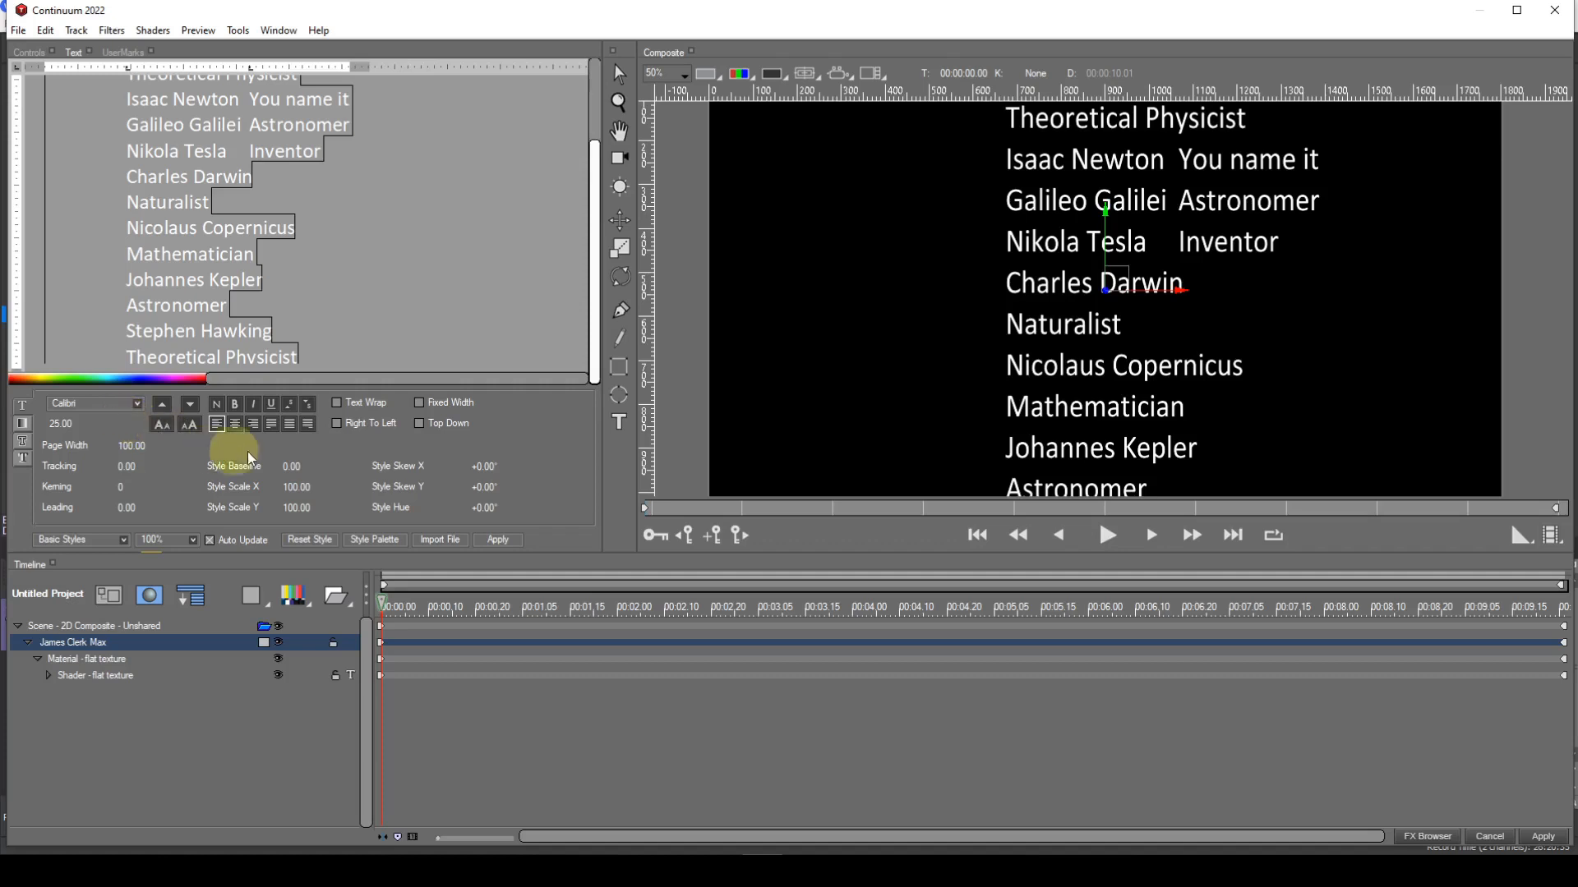
Step: Turn on text wrap for the credits and set the page width to 650
click(337, 404)
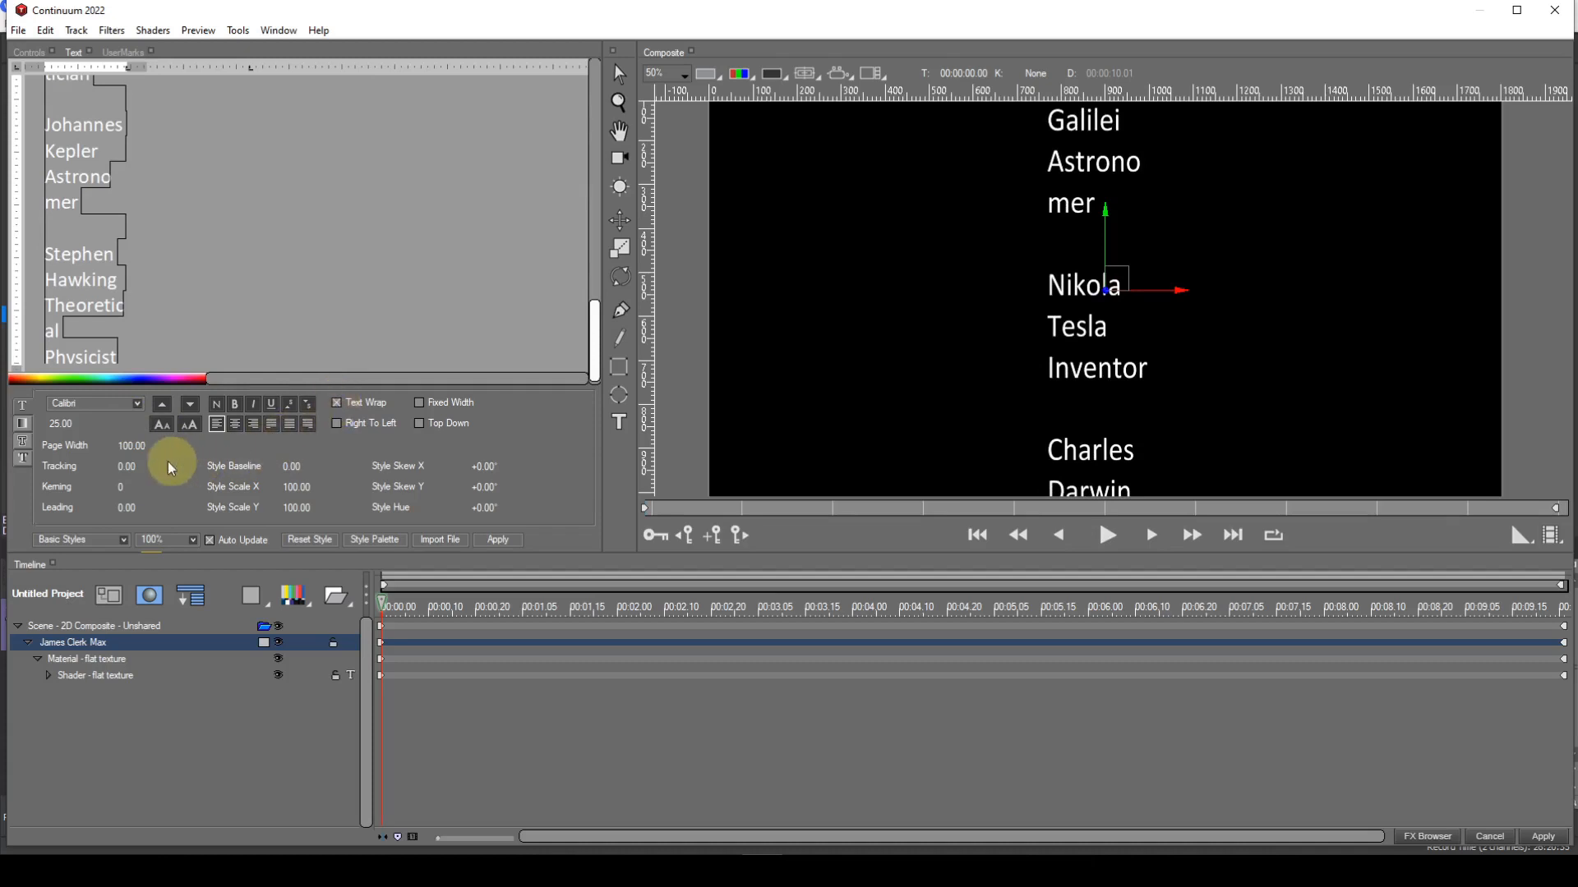
click(136, 446)
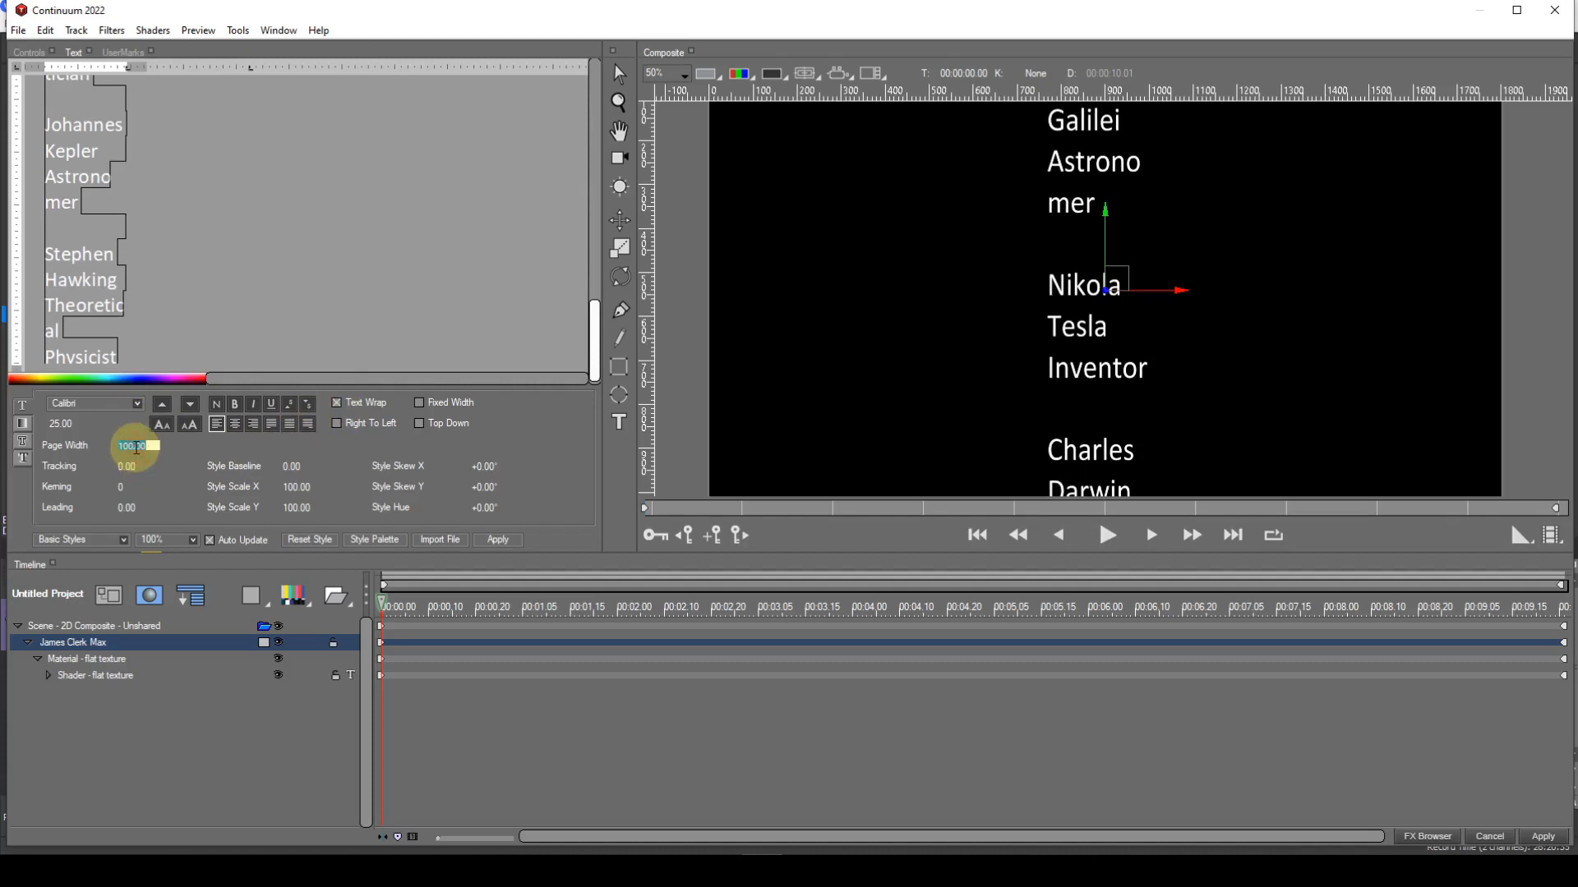
text(650)
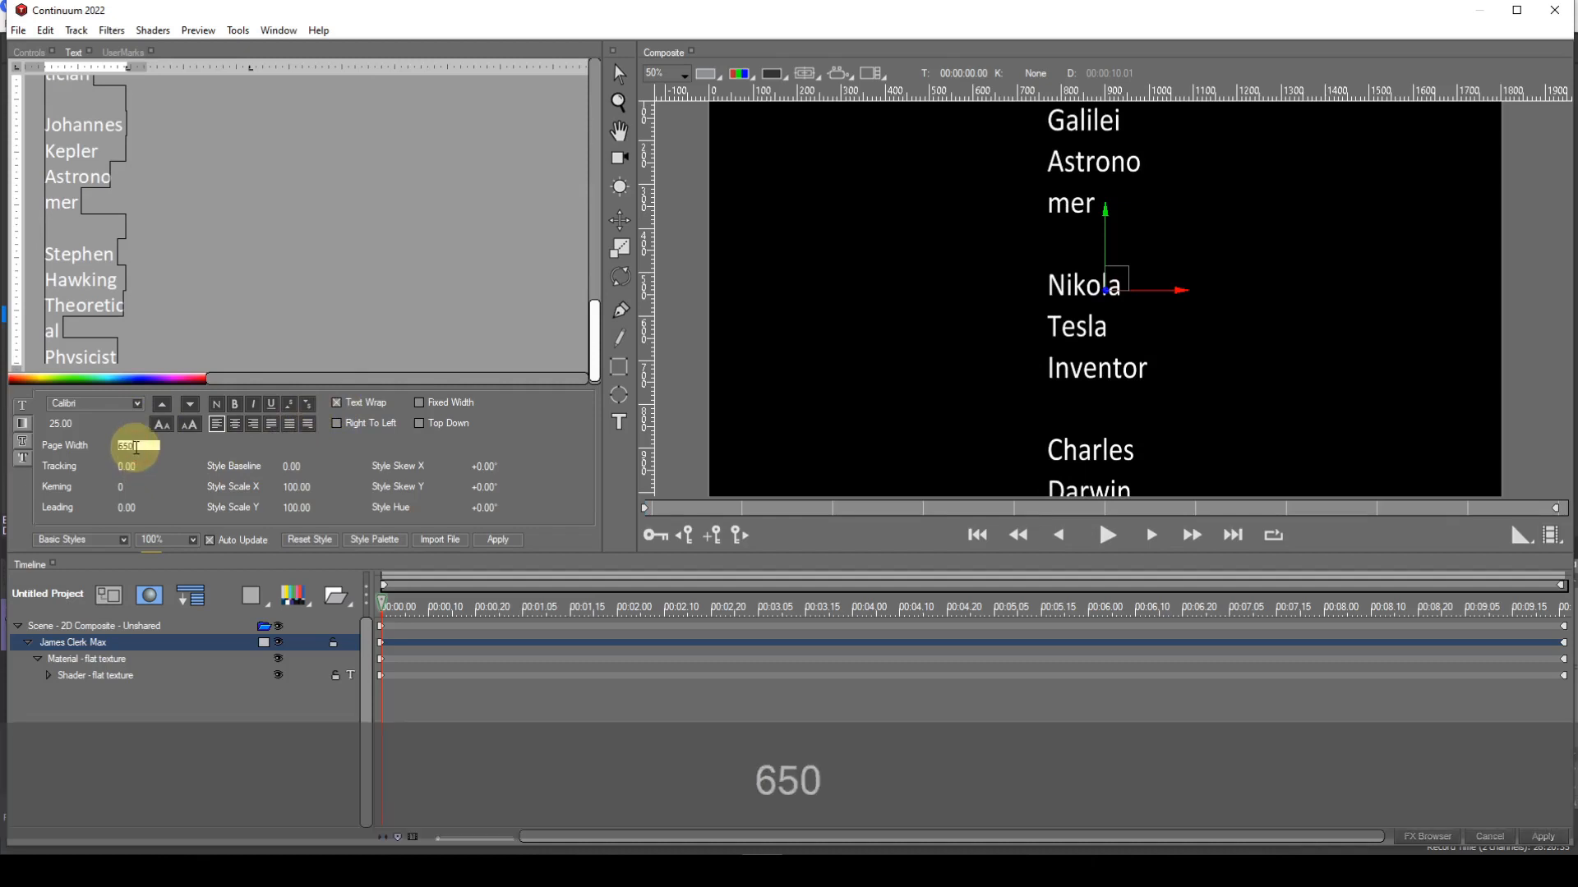
key(Return)
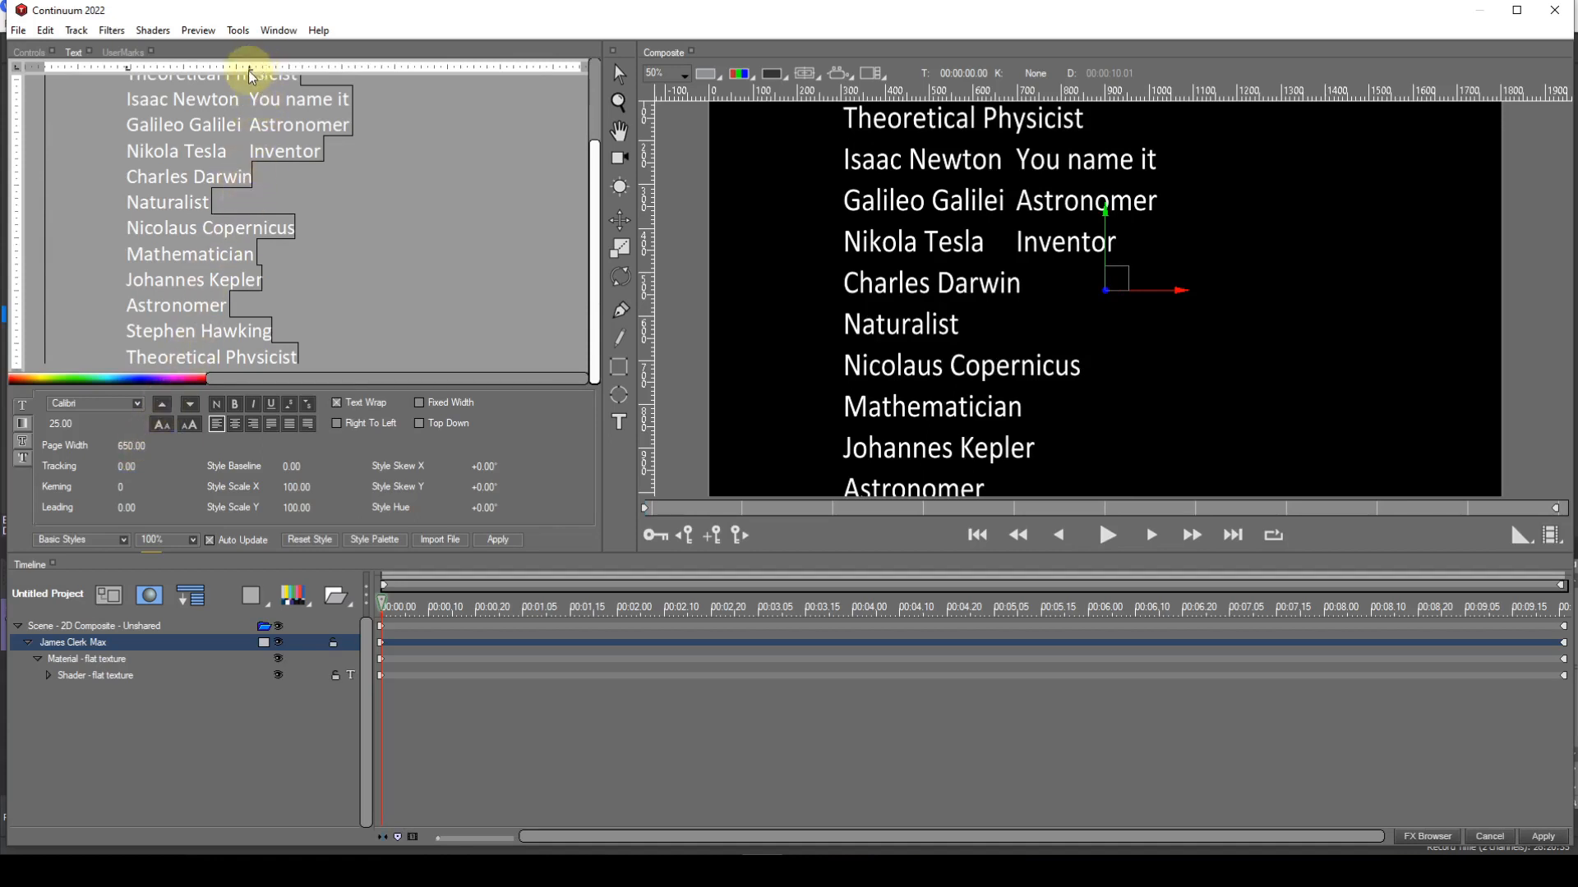
Step: Move the second tab stop further right so each profession sits in its own column beside the name
drag(249, 69, 332, 72)
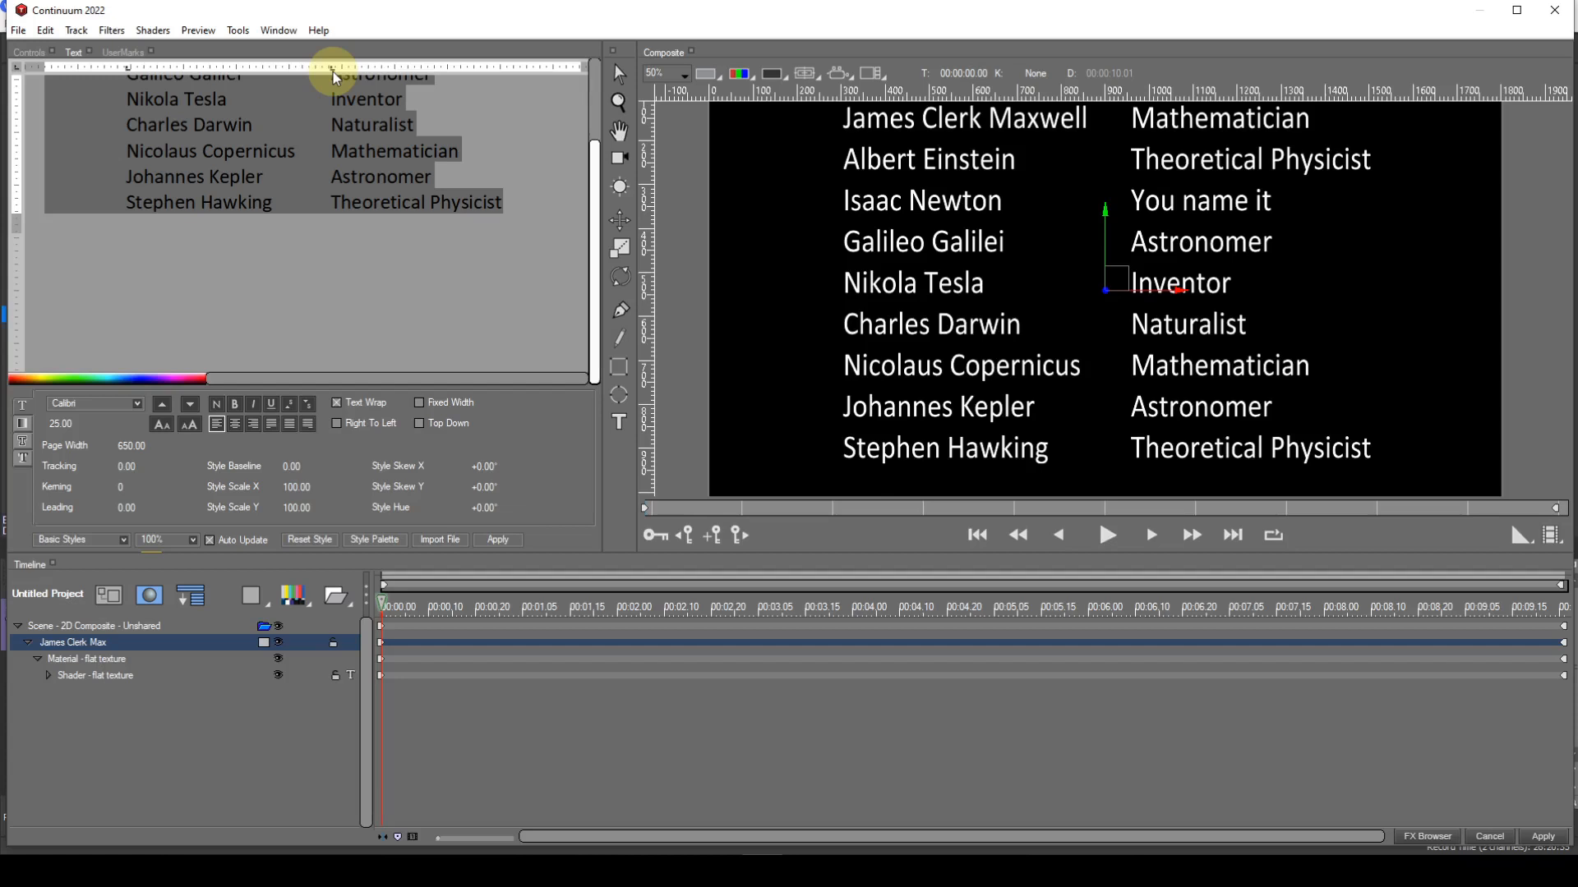
right_click(330, 67)
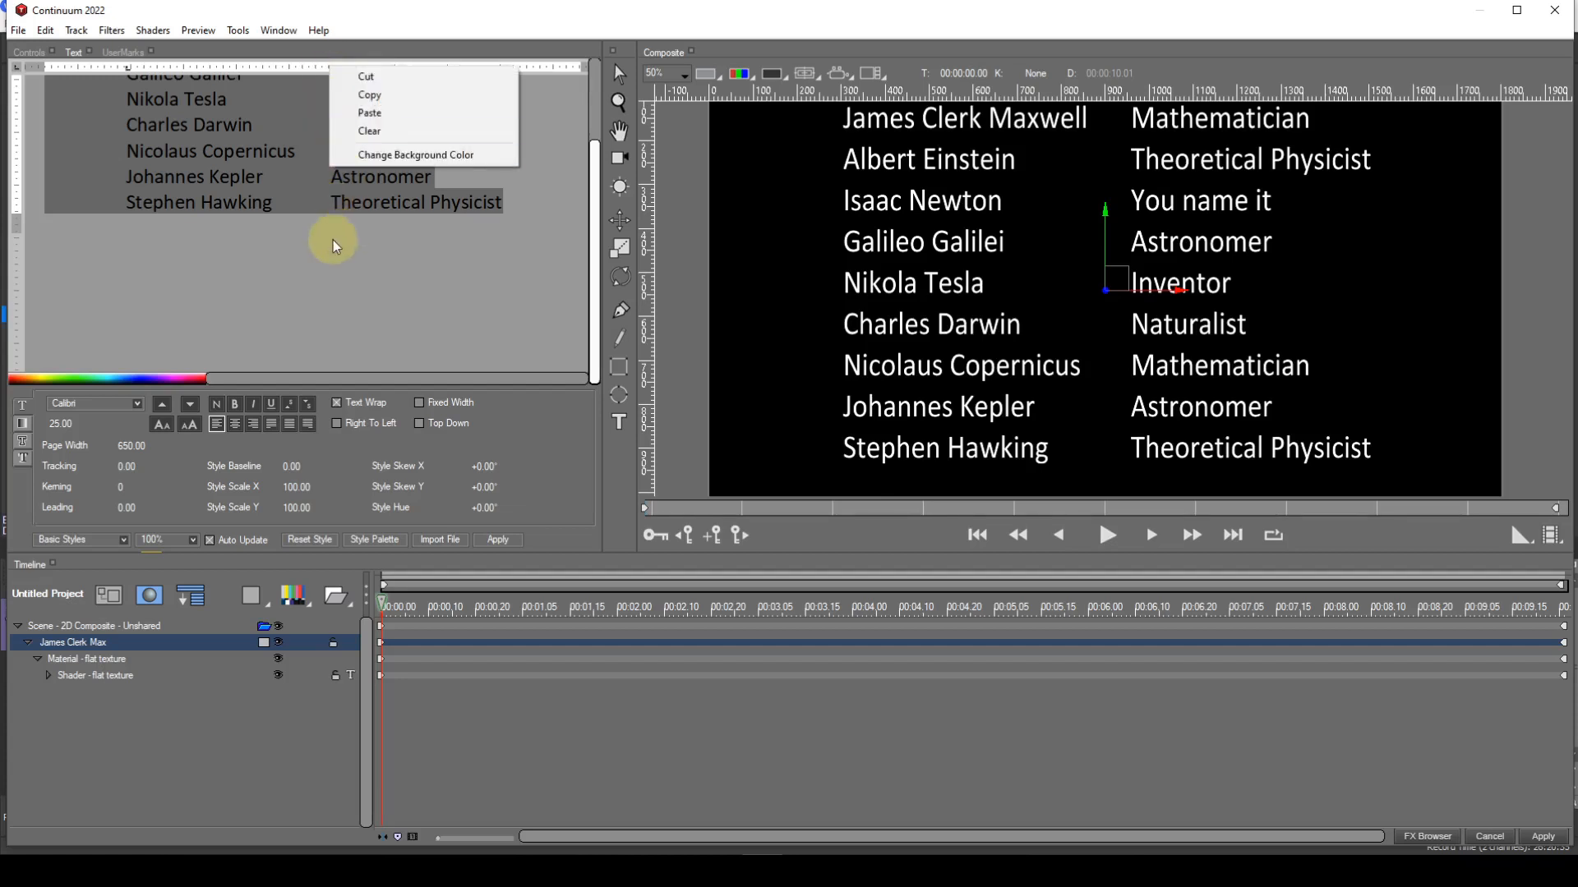
click(374, 54)
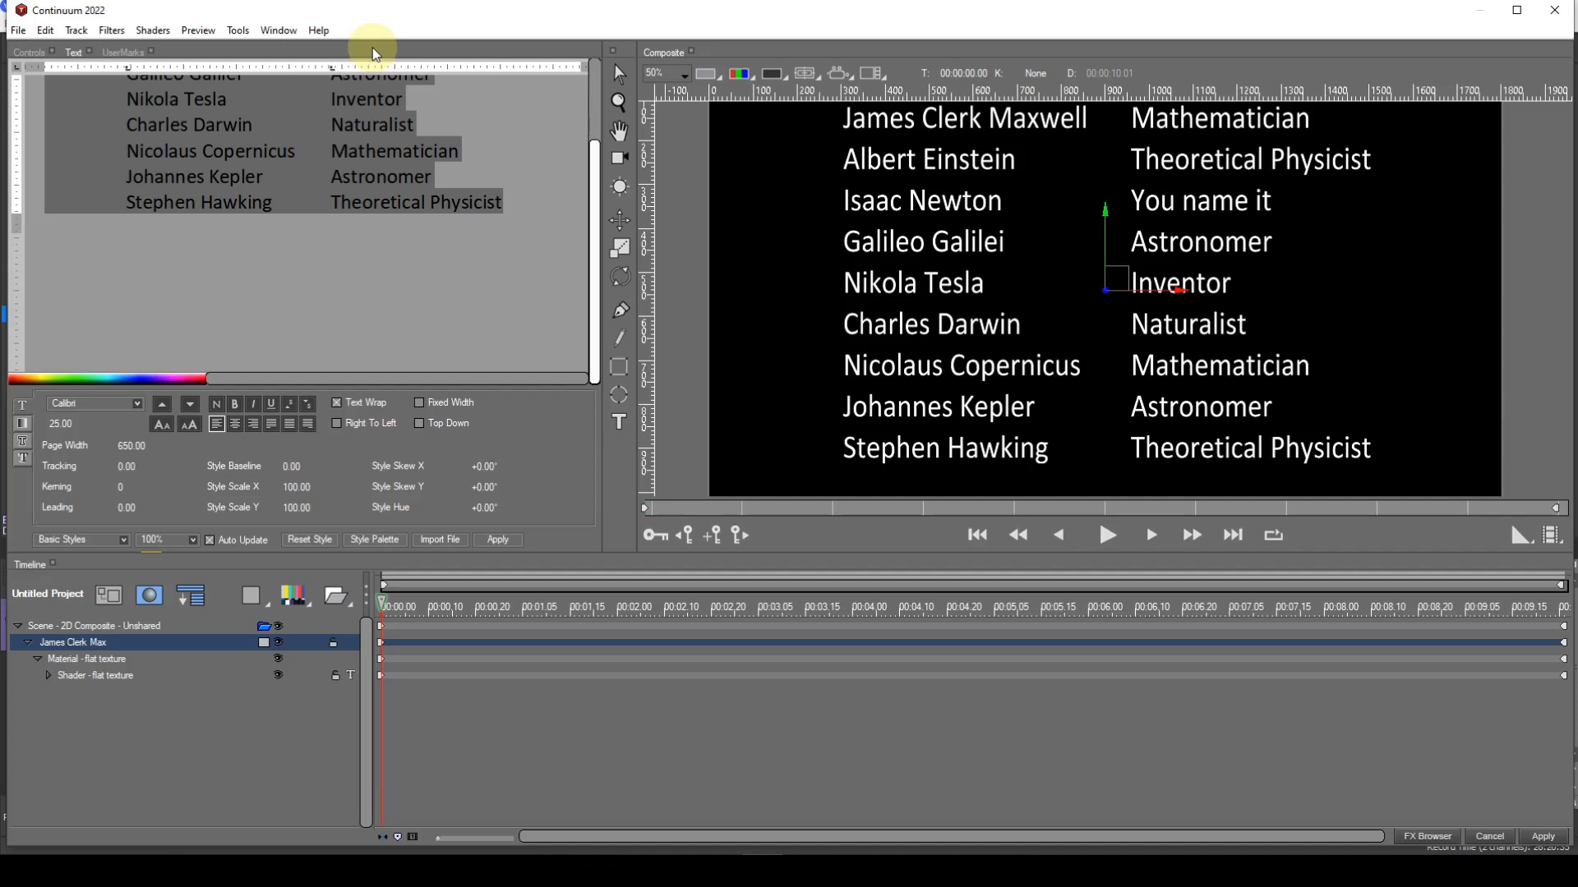
Step: Make the first tab stop right-aligned and, with all lines selected, move it right so the names end near the professions column
click(130, 69)
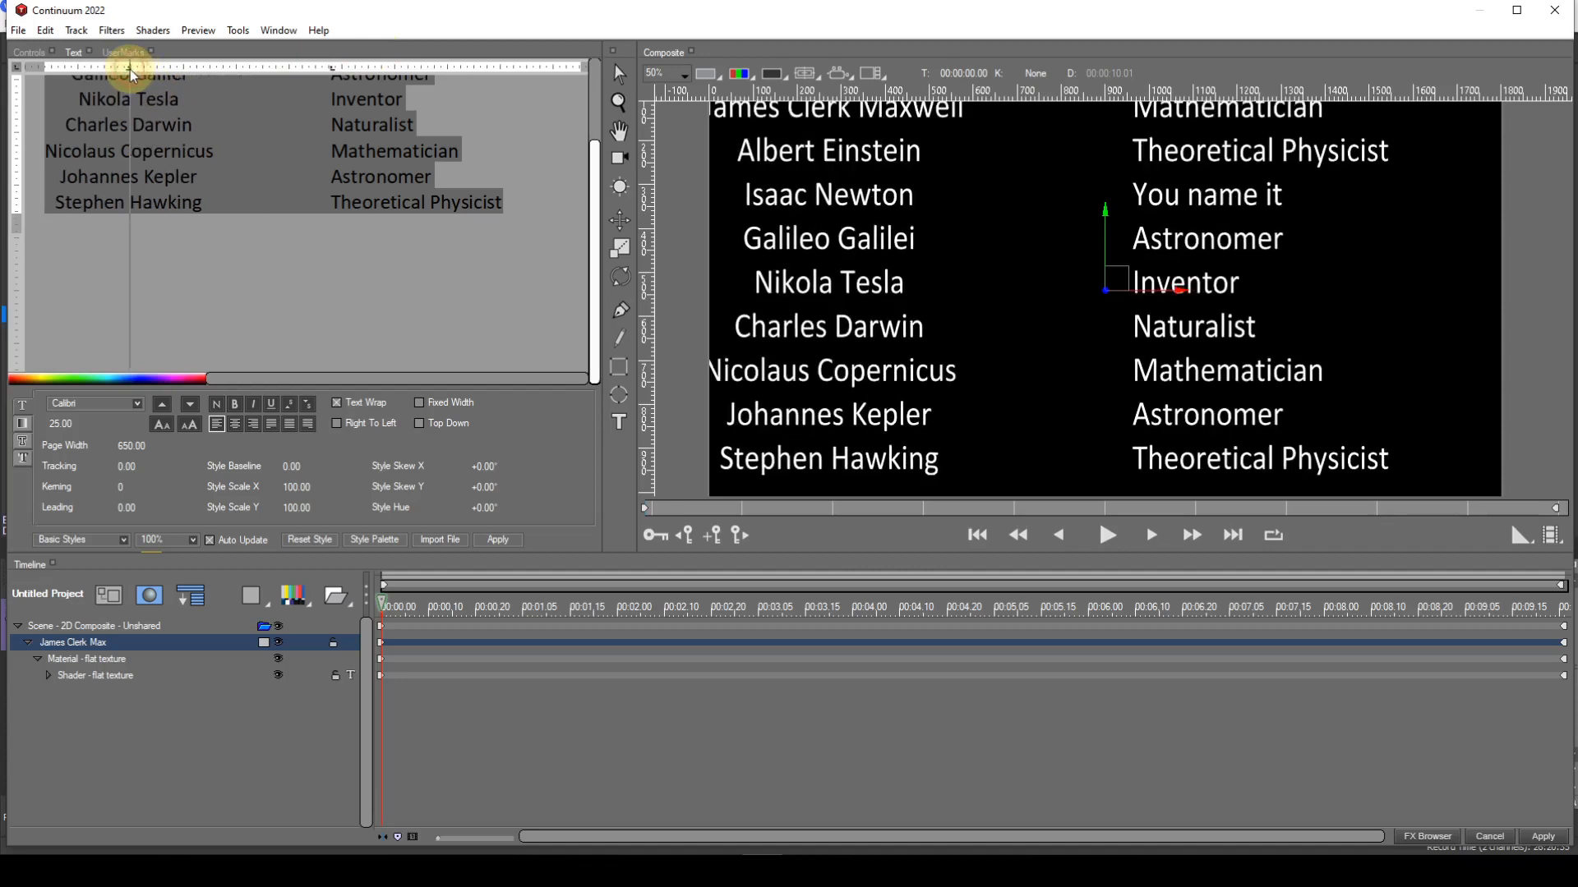
click(129, 69)
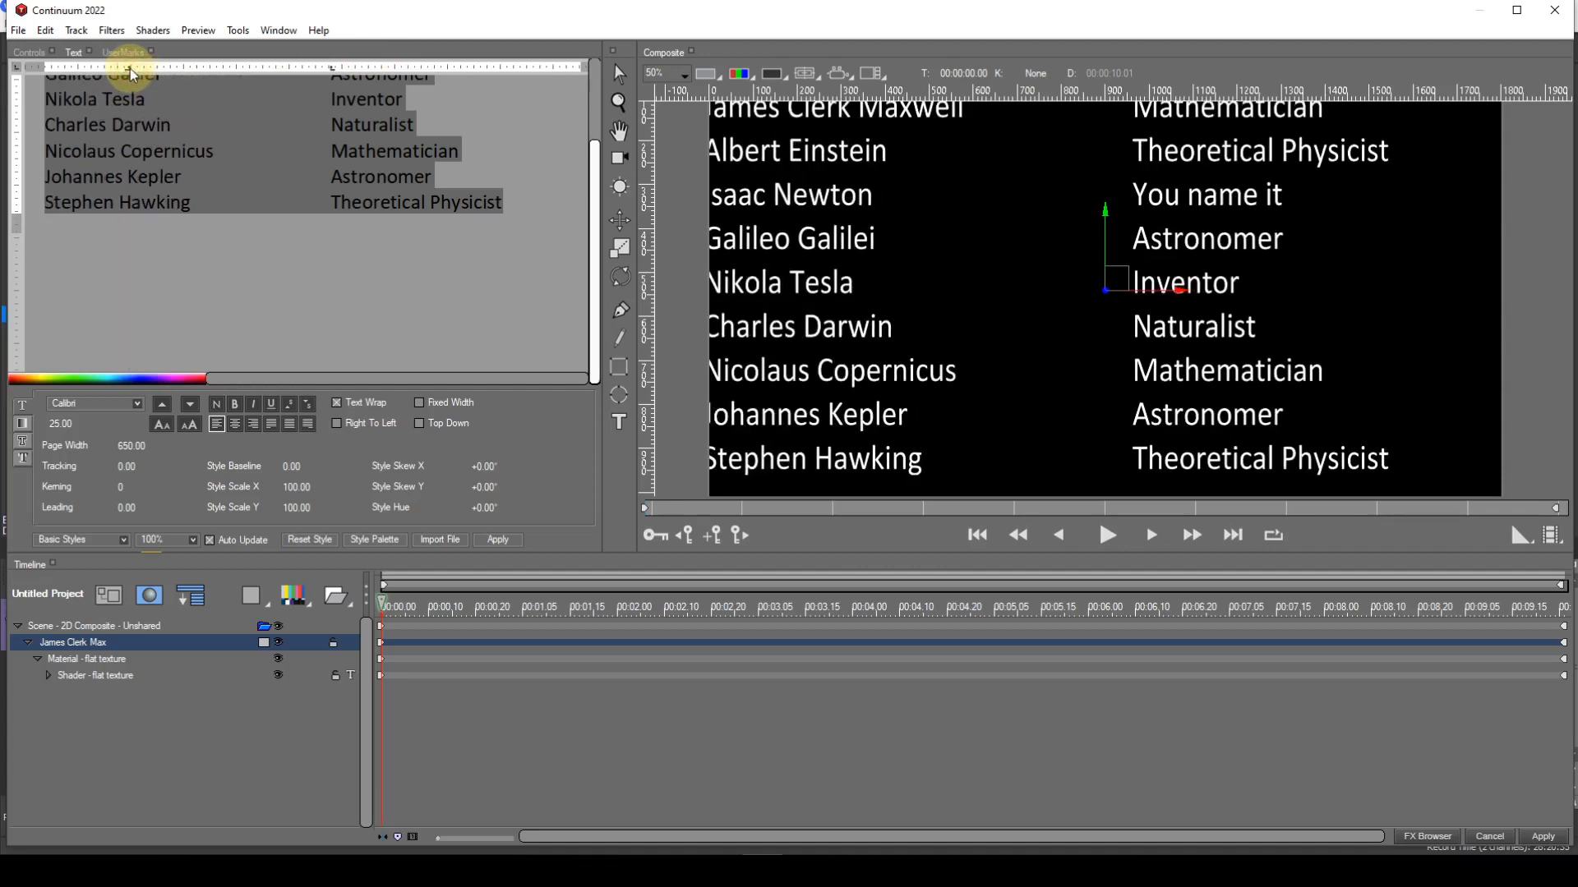
drag(130, 68, 165, 68)
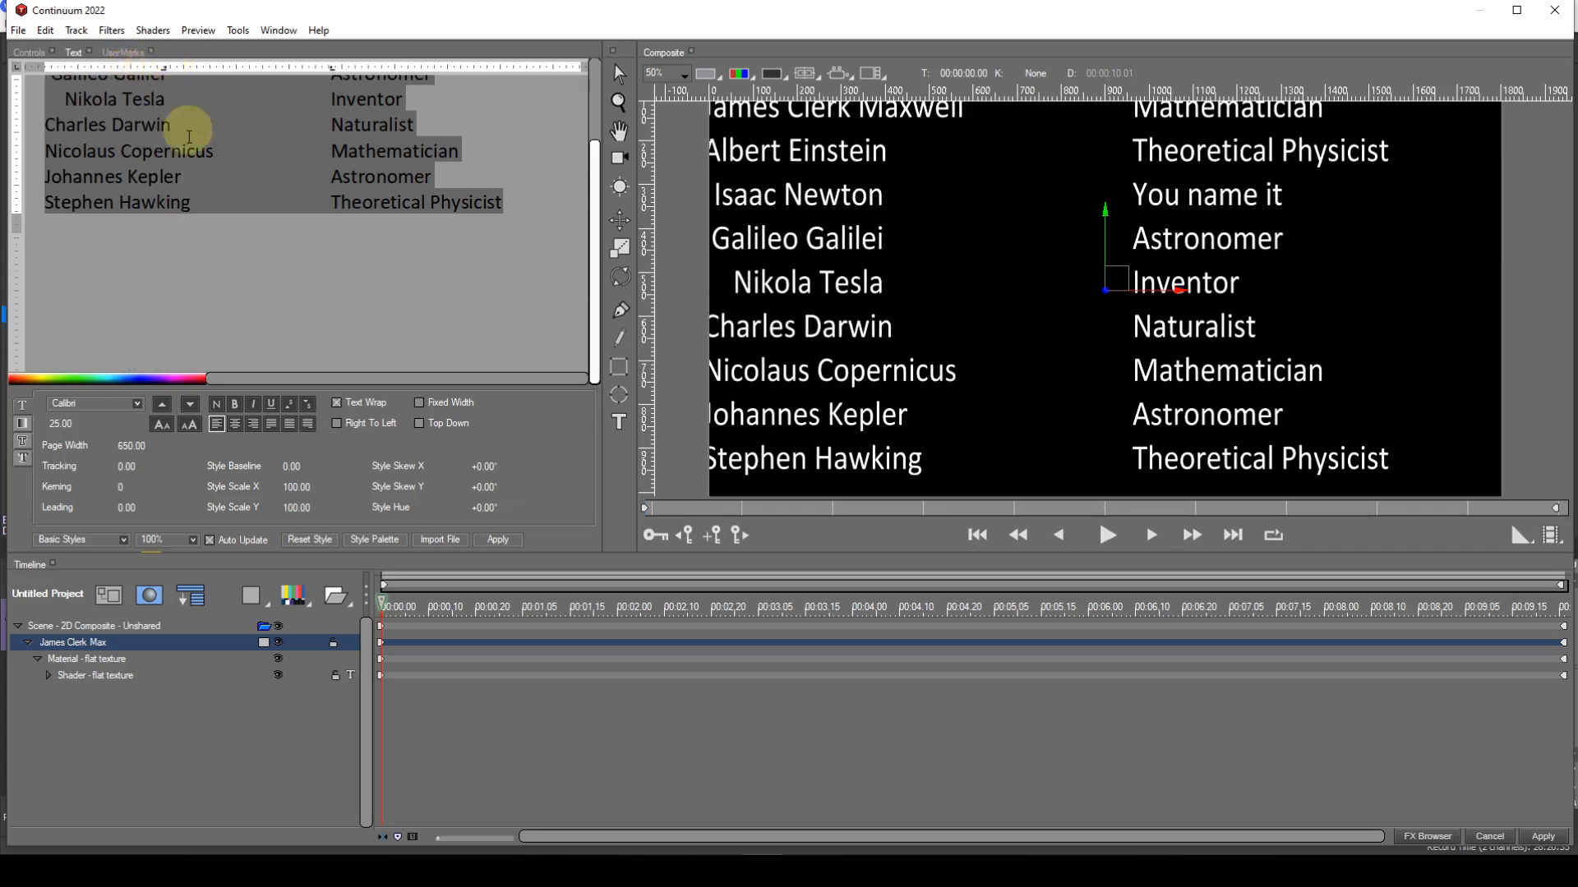
drag(521, 206, 82, 99)
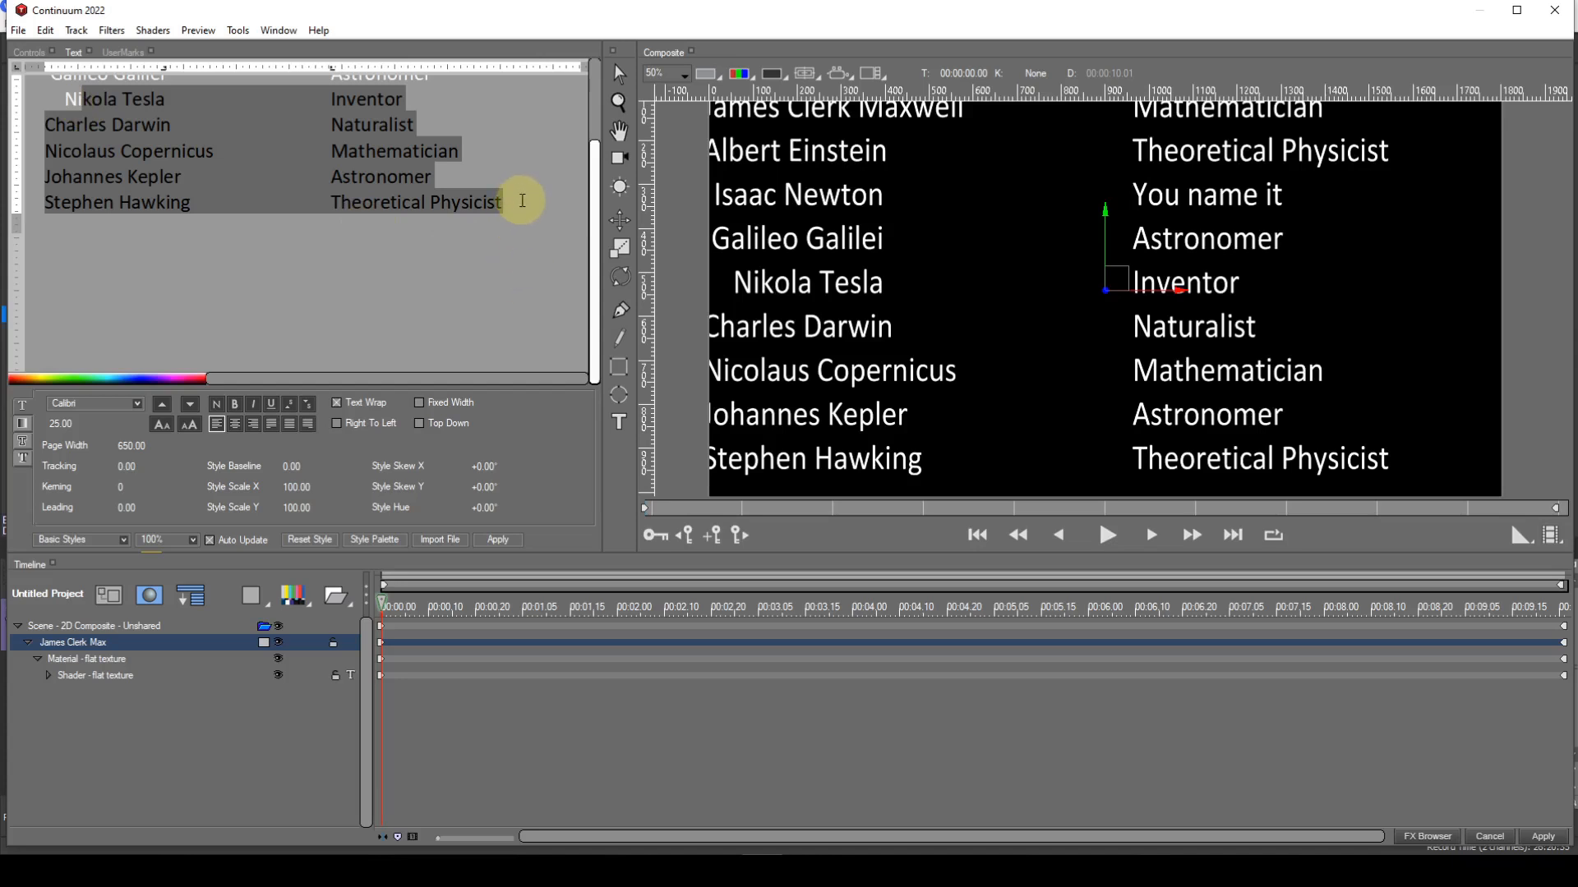
key(ctrl+a)
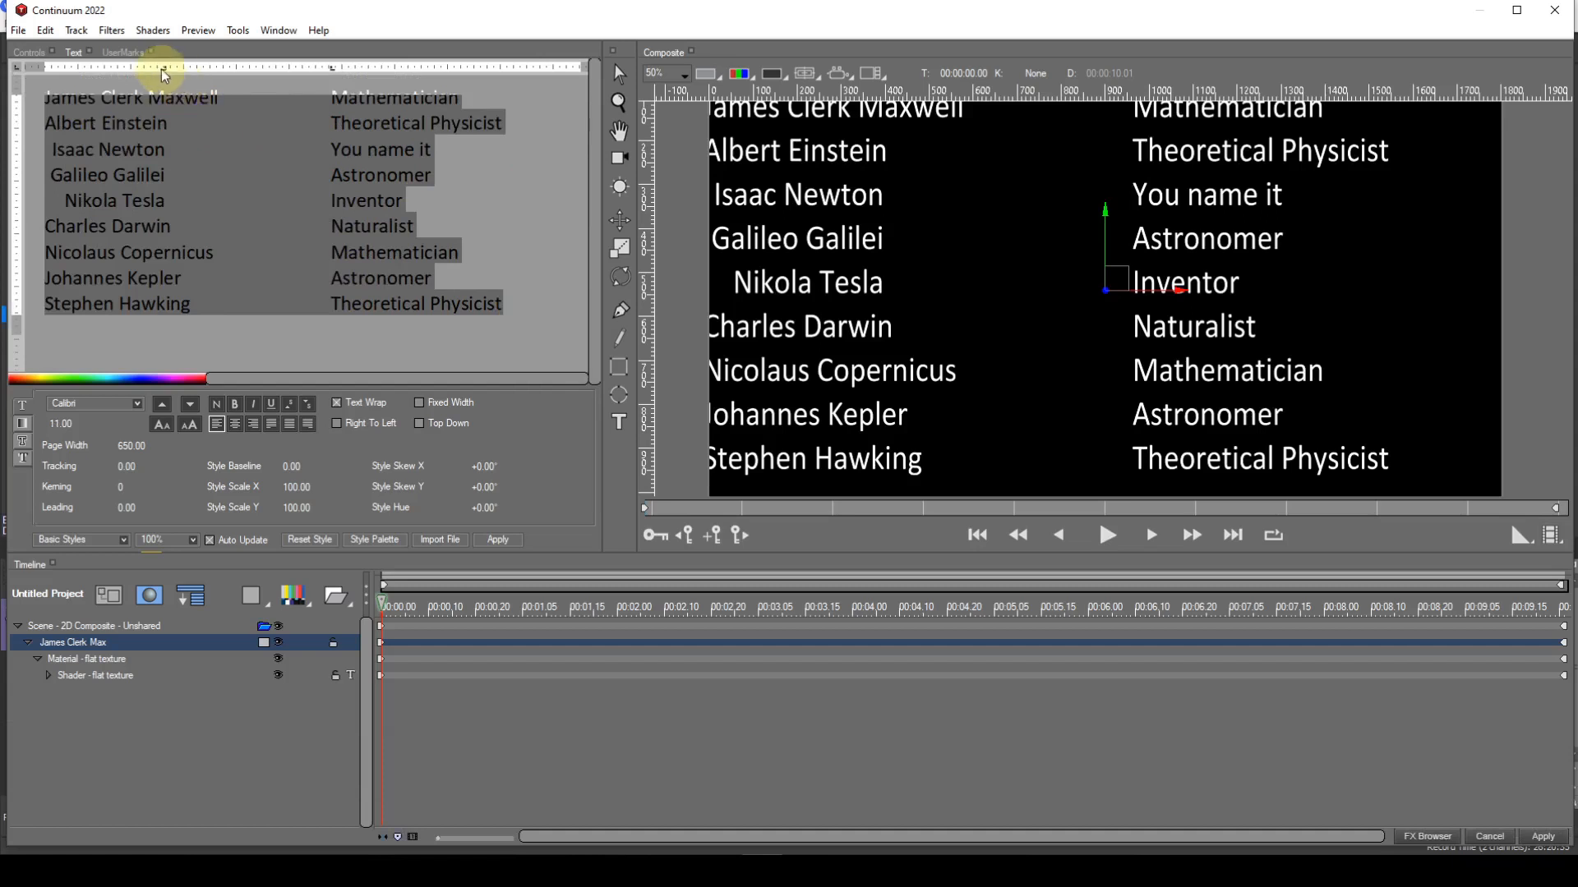
drag(163, 67, 268, 71)
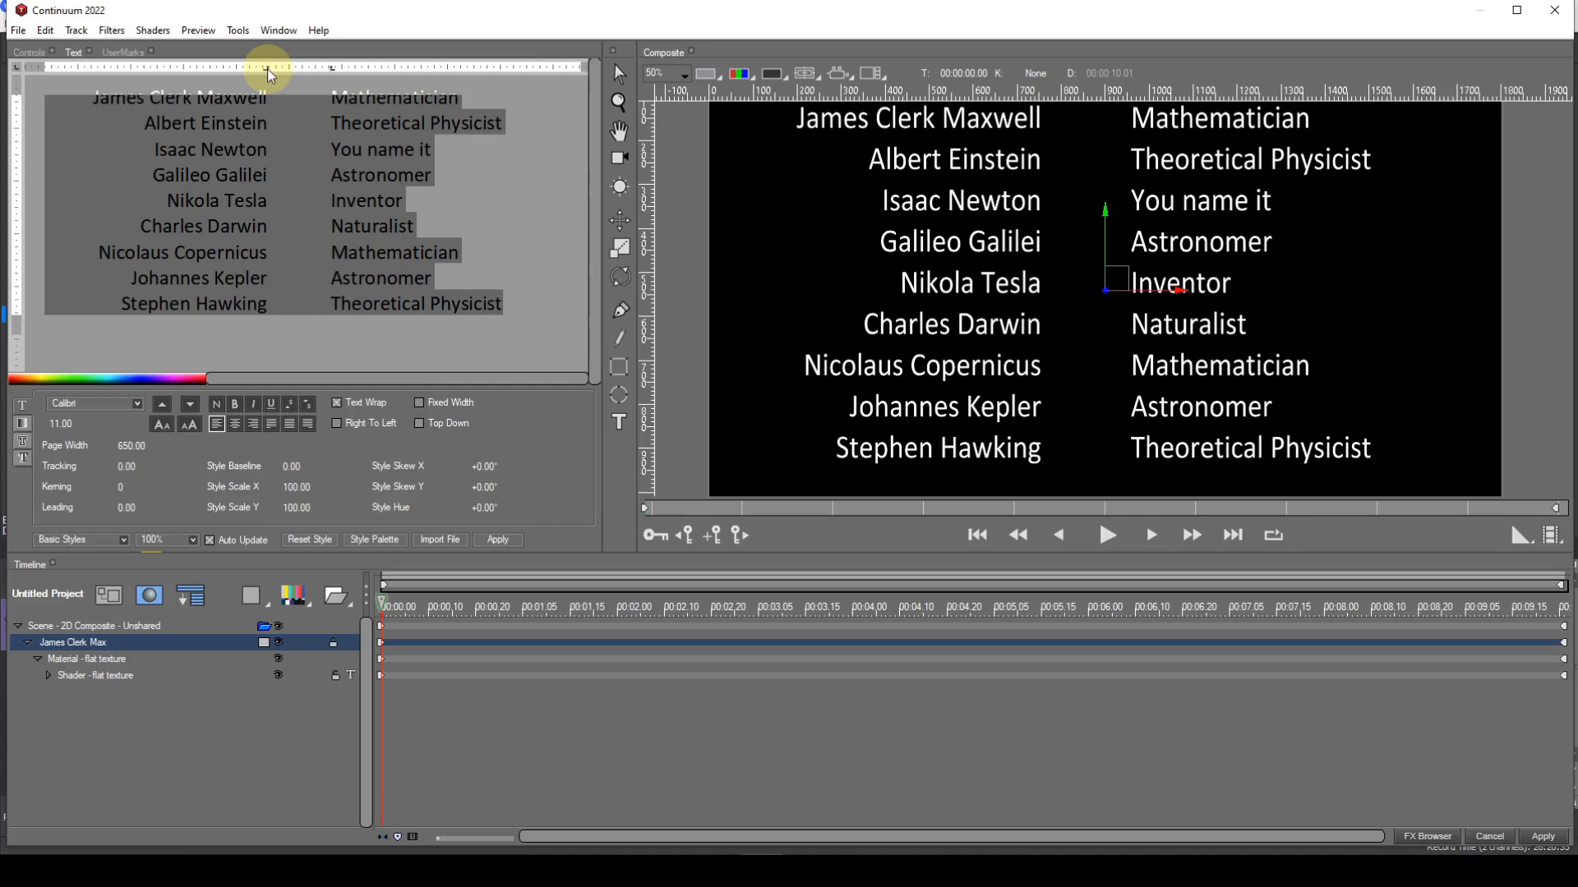
Step: Add a keyframe at the start of the credits track and move the text straight down below the frame, to about Y 1494
click(714, 538)
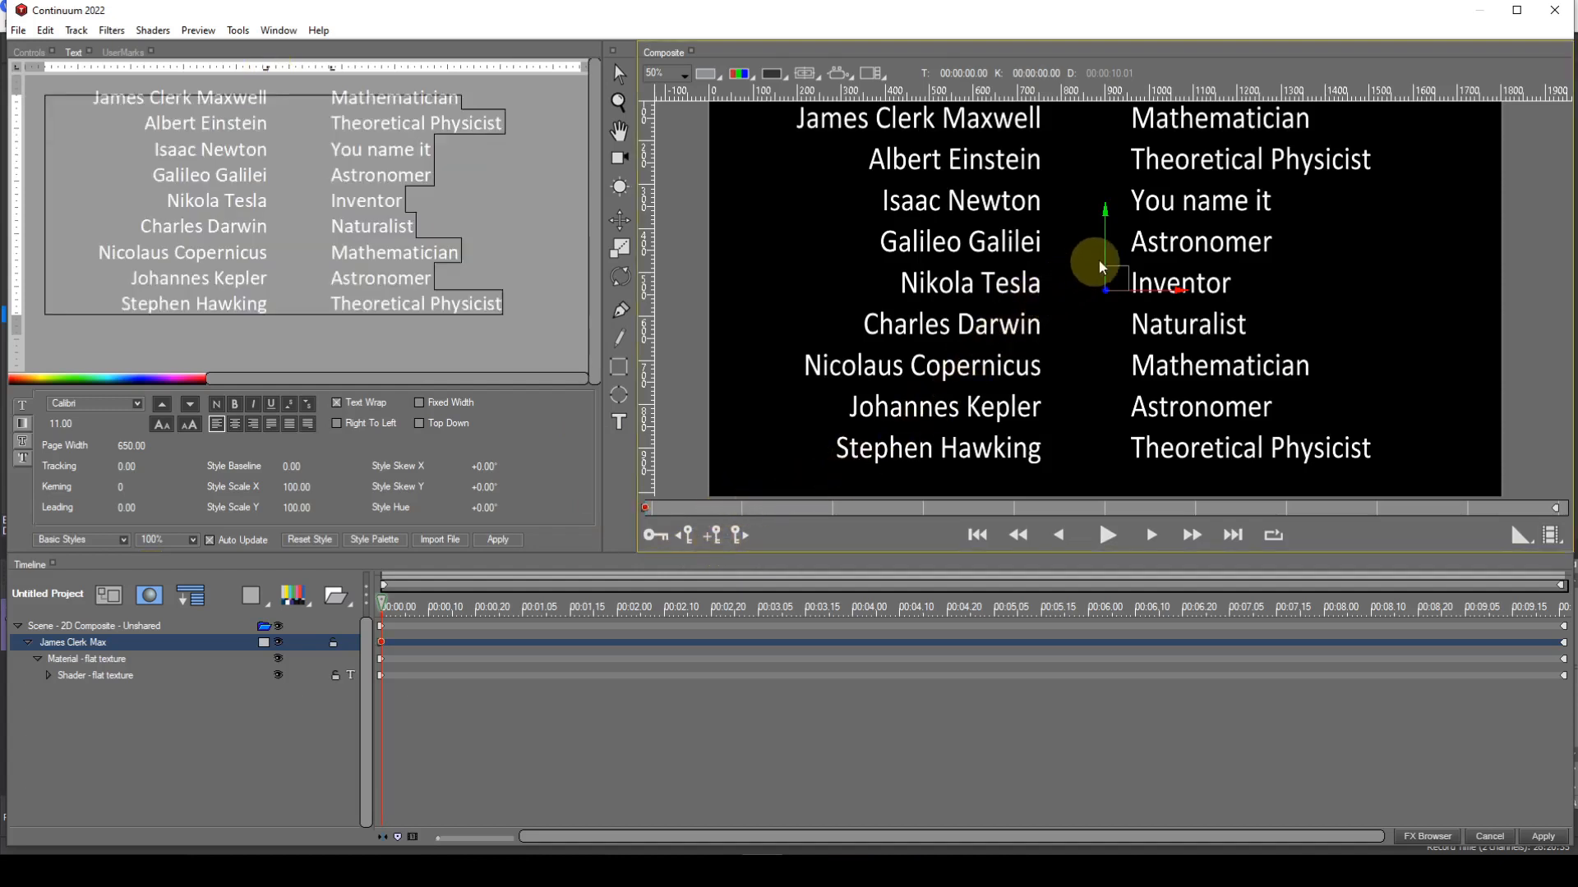
drag(1102, 251, 1100, 639)
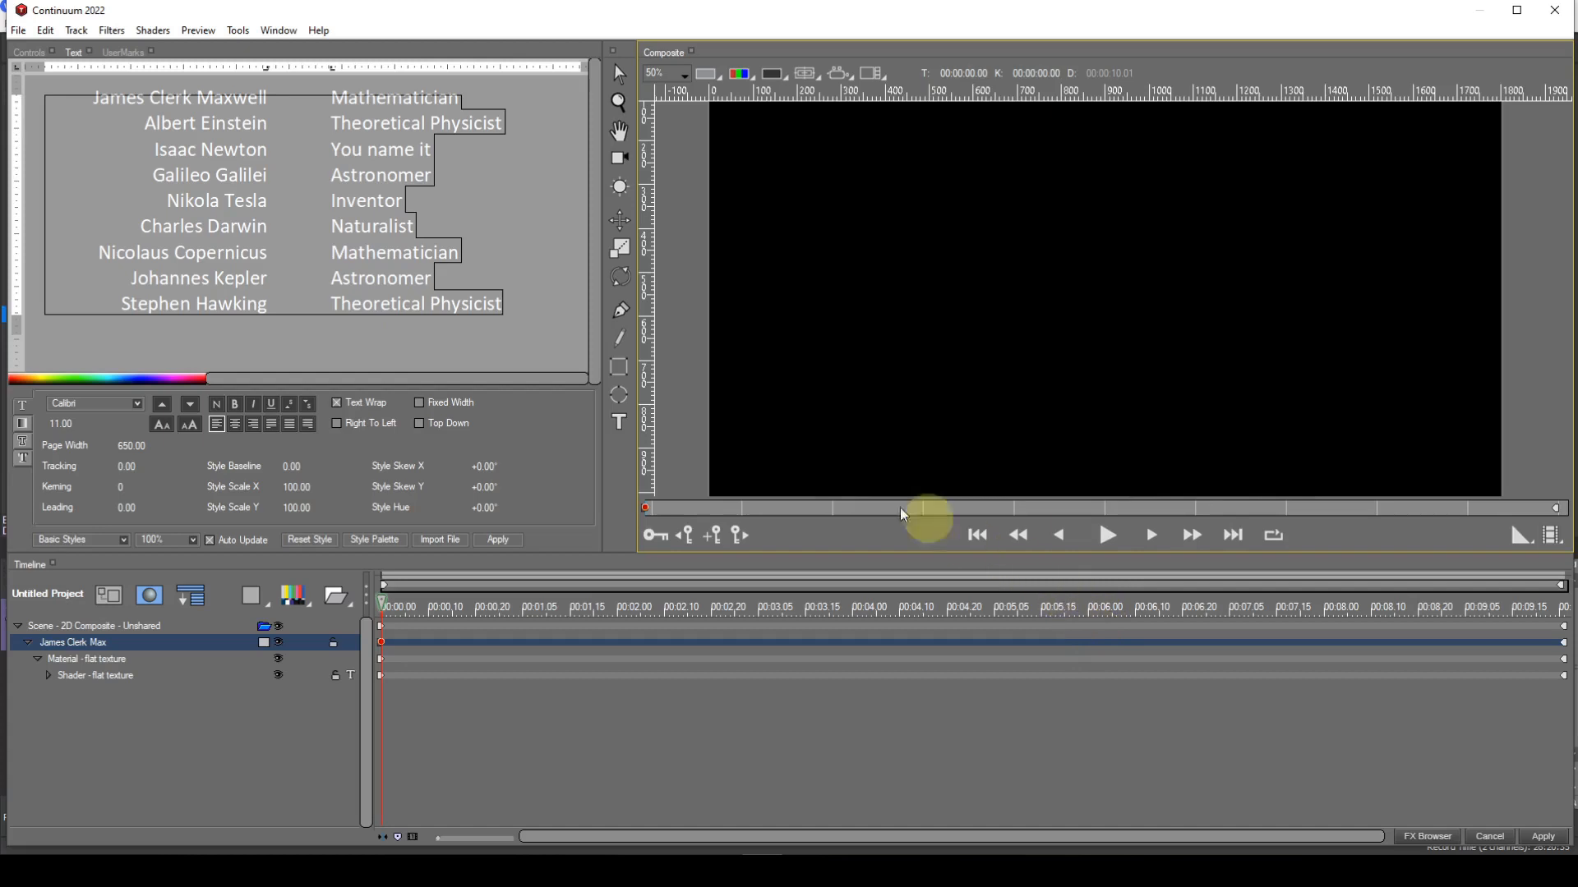
Step: Set the Position Y interpolation of the credits' start keyframe to Linear
click(18, 54)
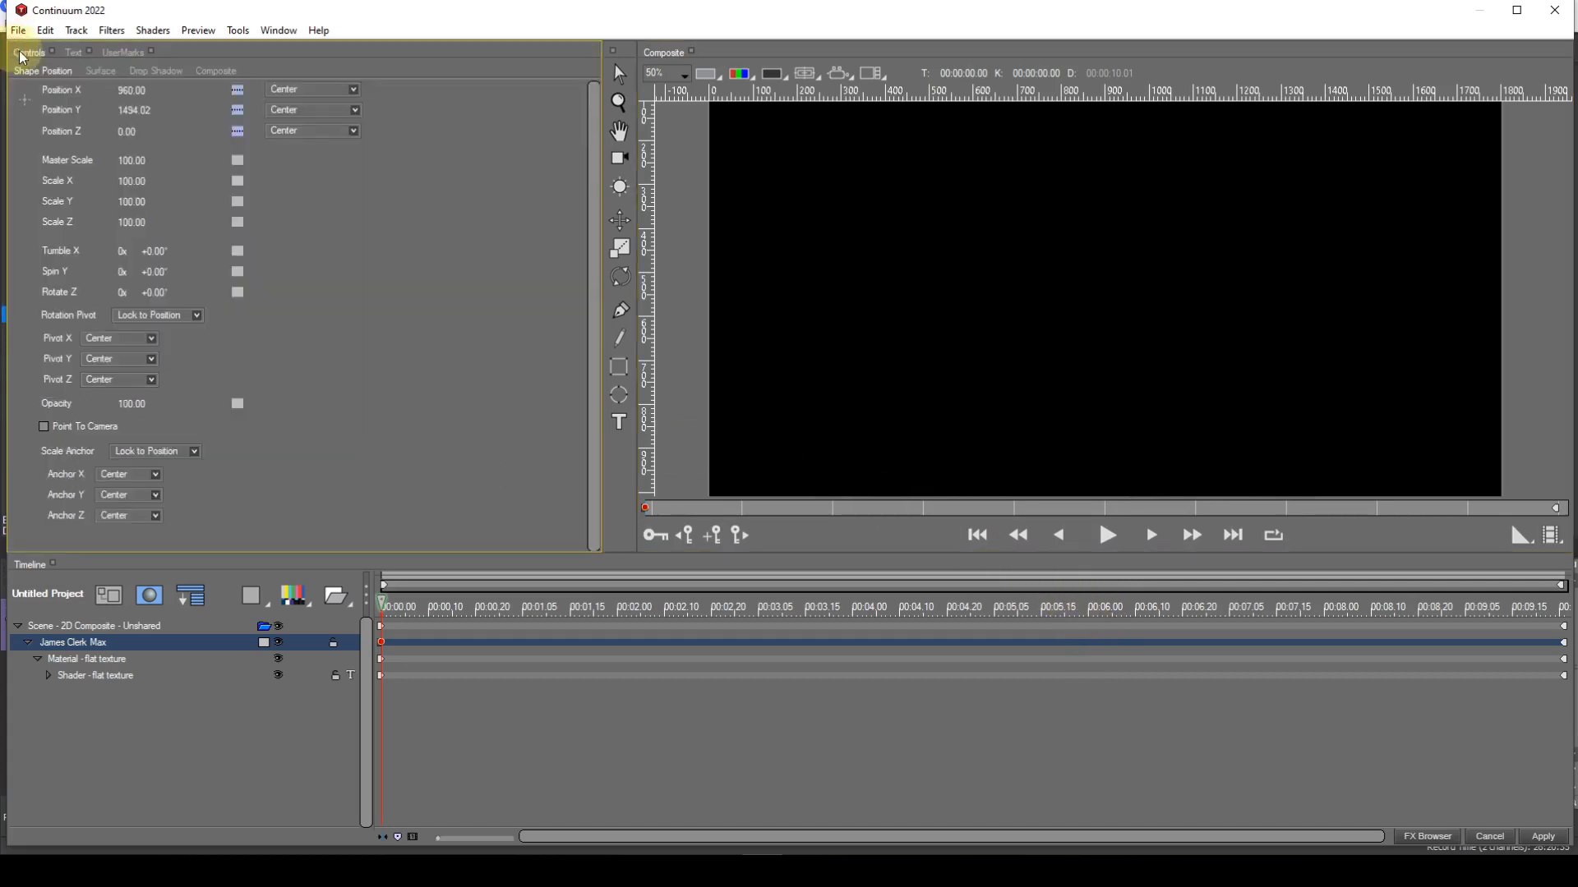
click(236, 114)
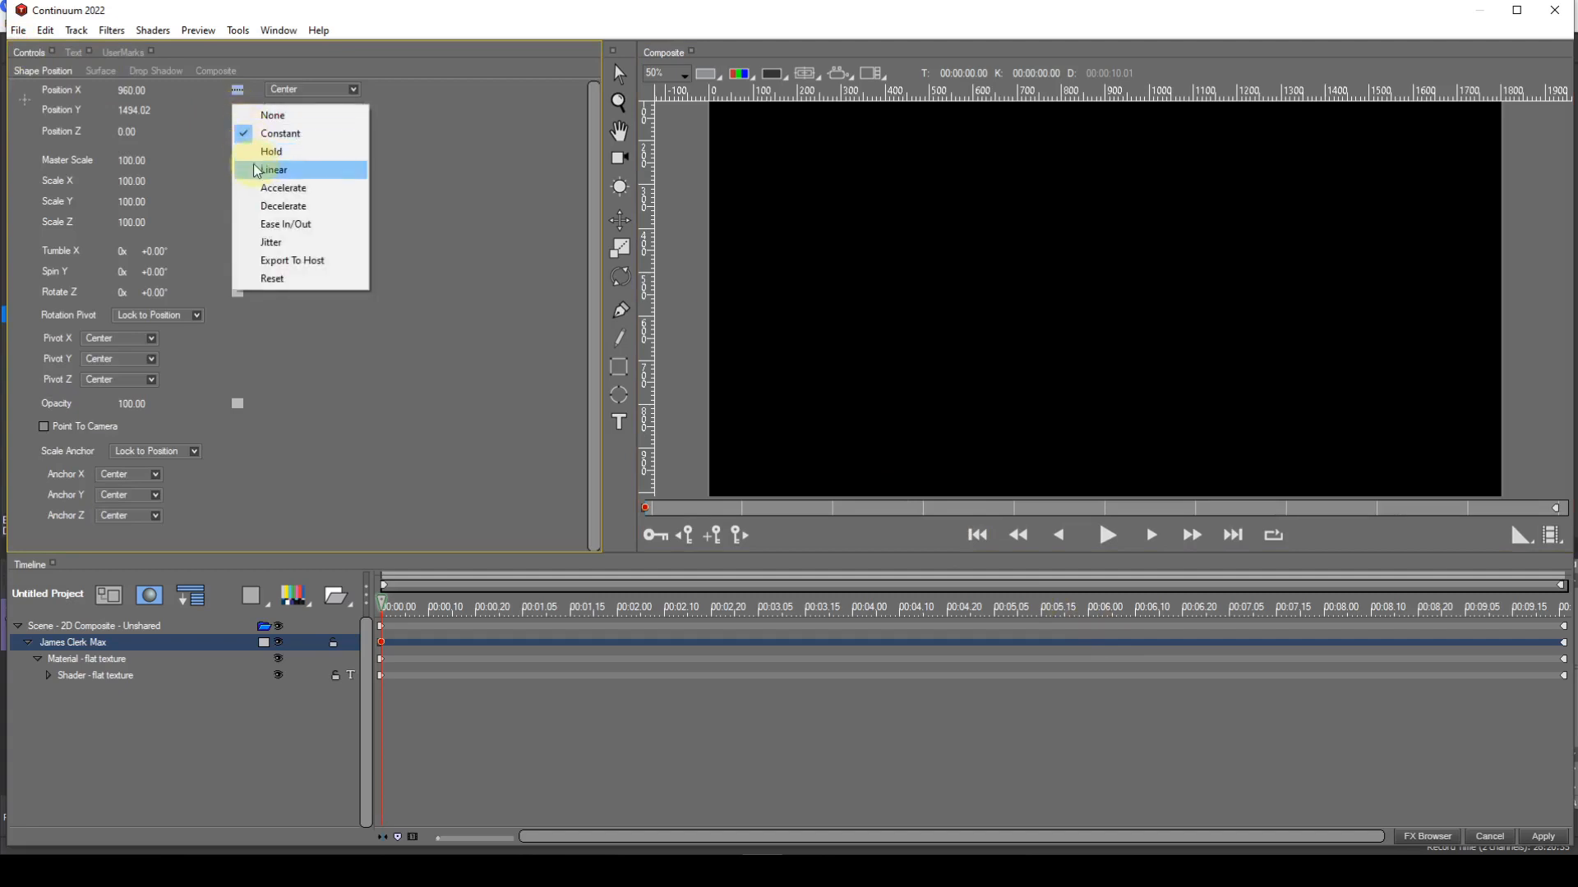
click(253, 171)
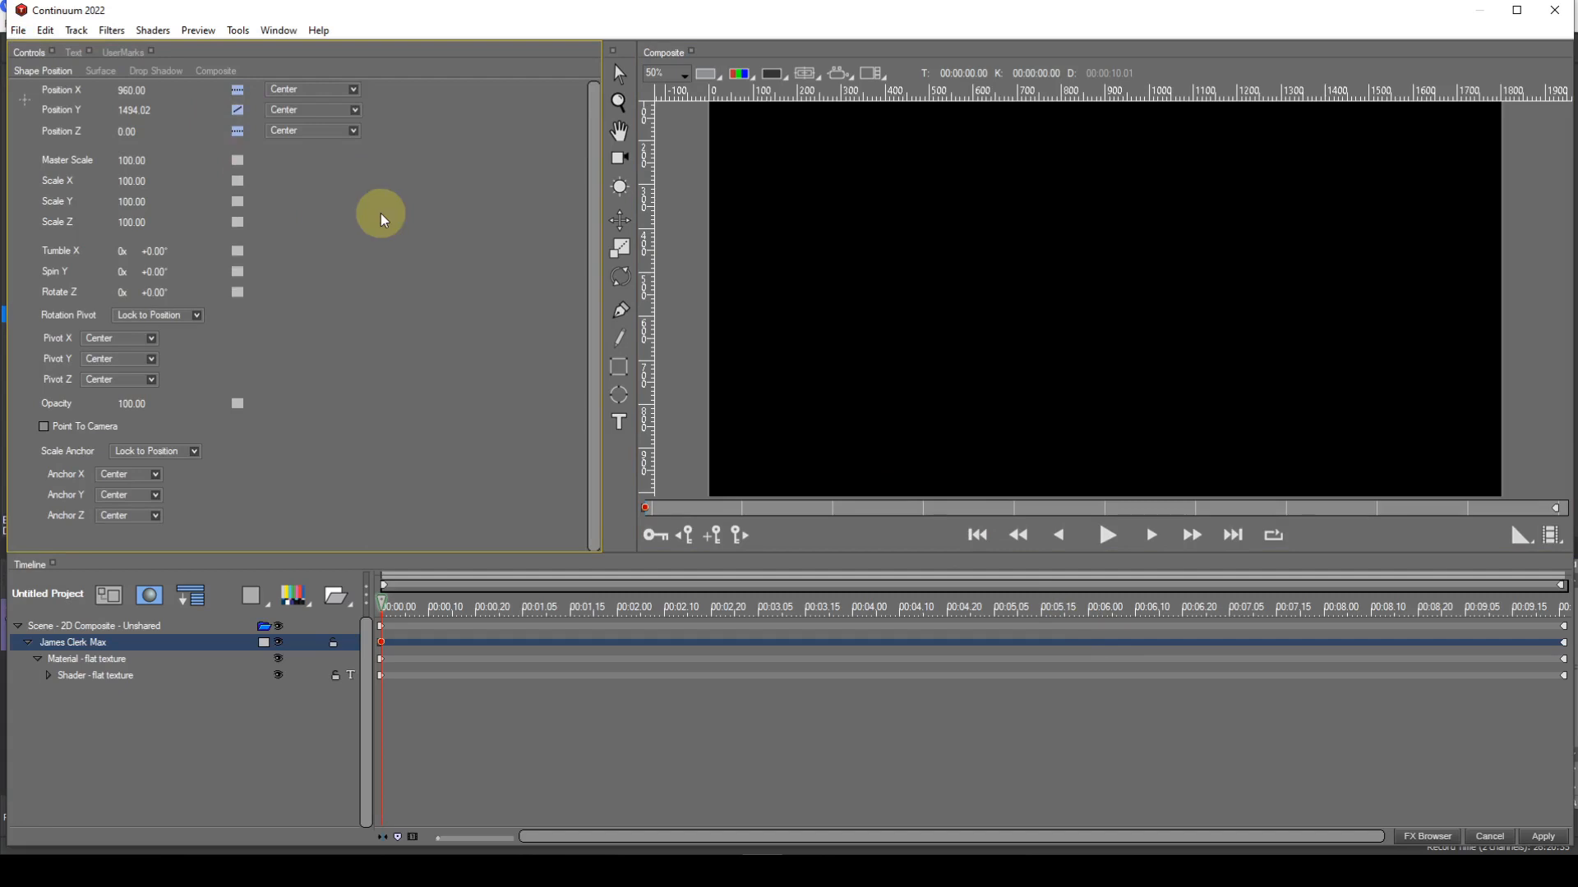
Step: Add a keyframe at the end of the credits track and move the text straight up above the frame, to about Y -347
click(1233, 535)
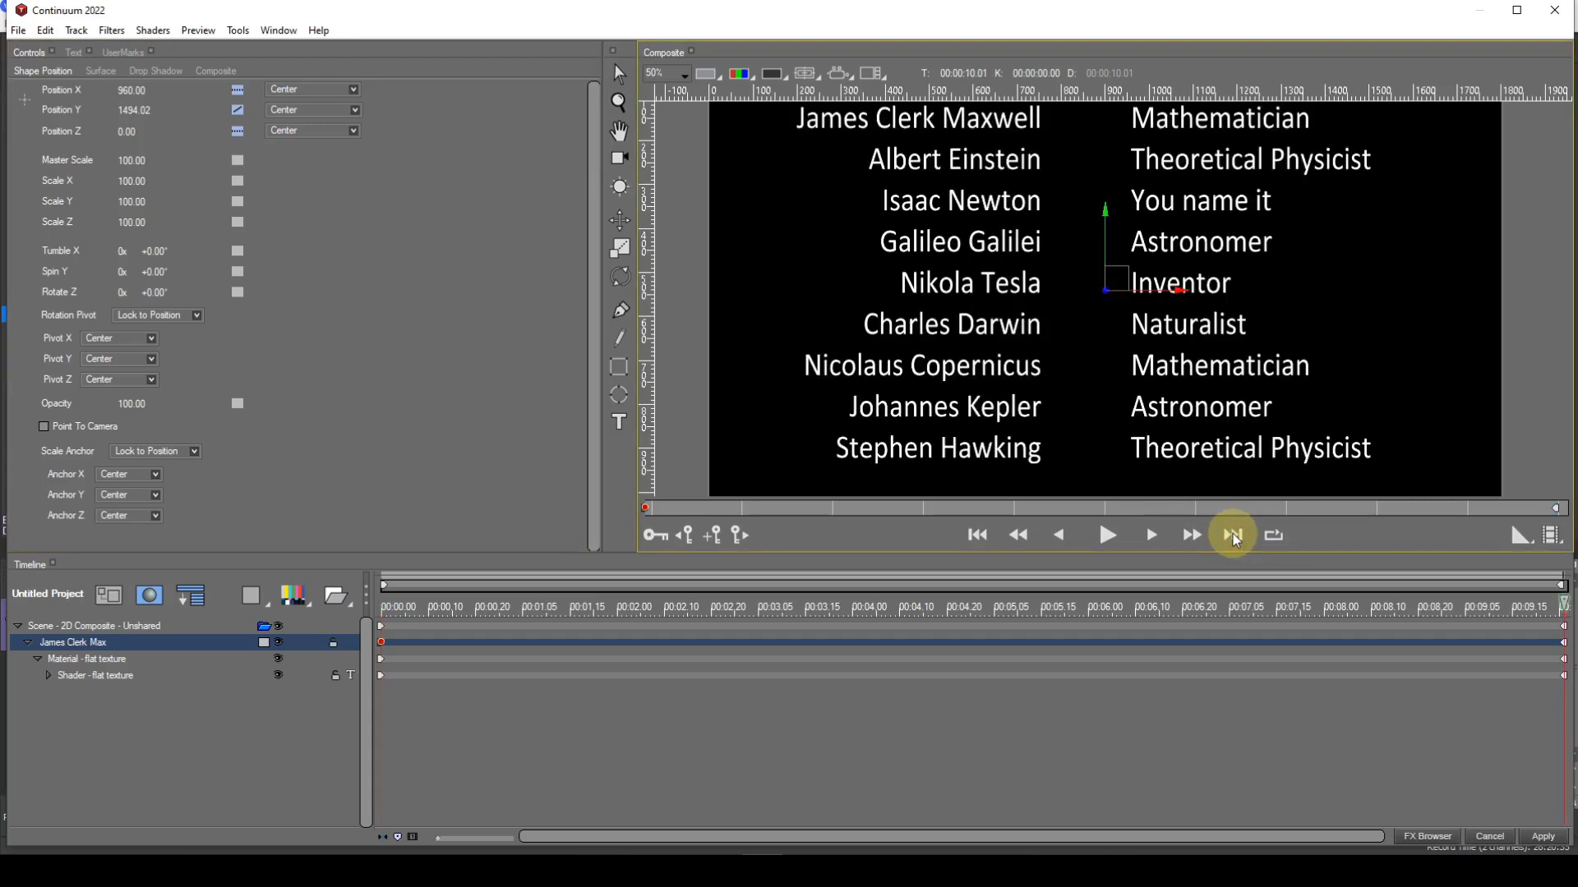
click(710, 541)
drag(1103, 269, 1098, 3)
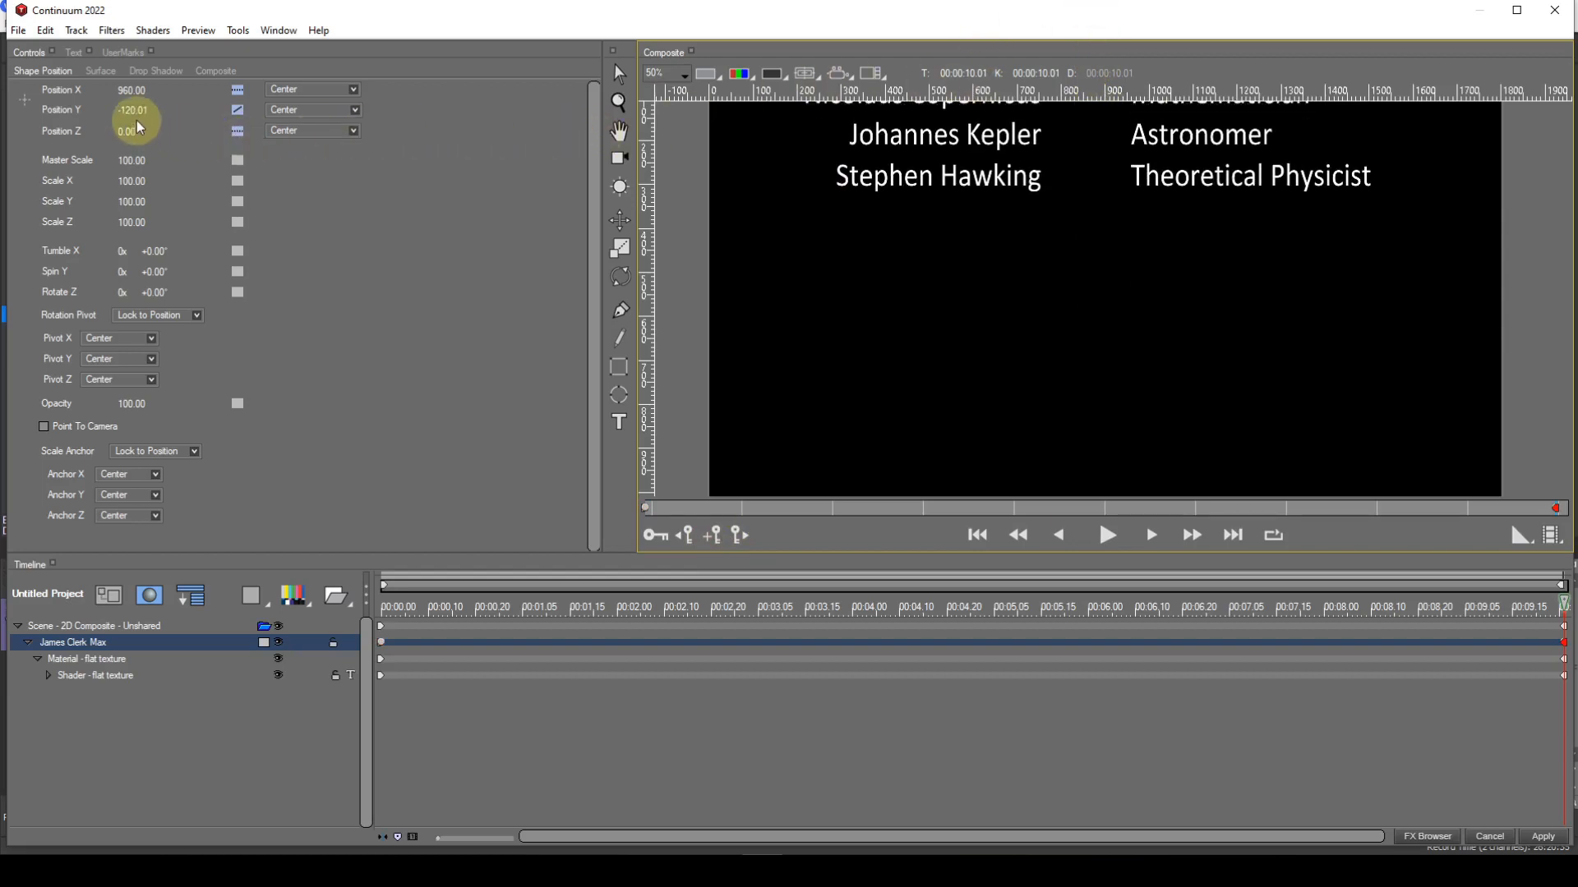
drag(138, 115, 133, 113)
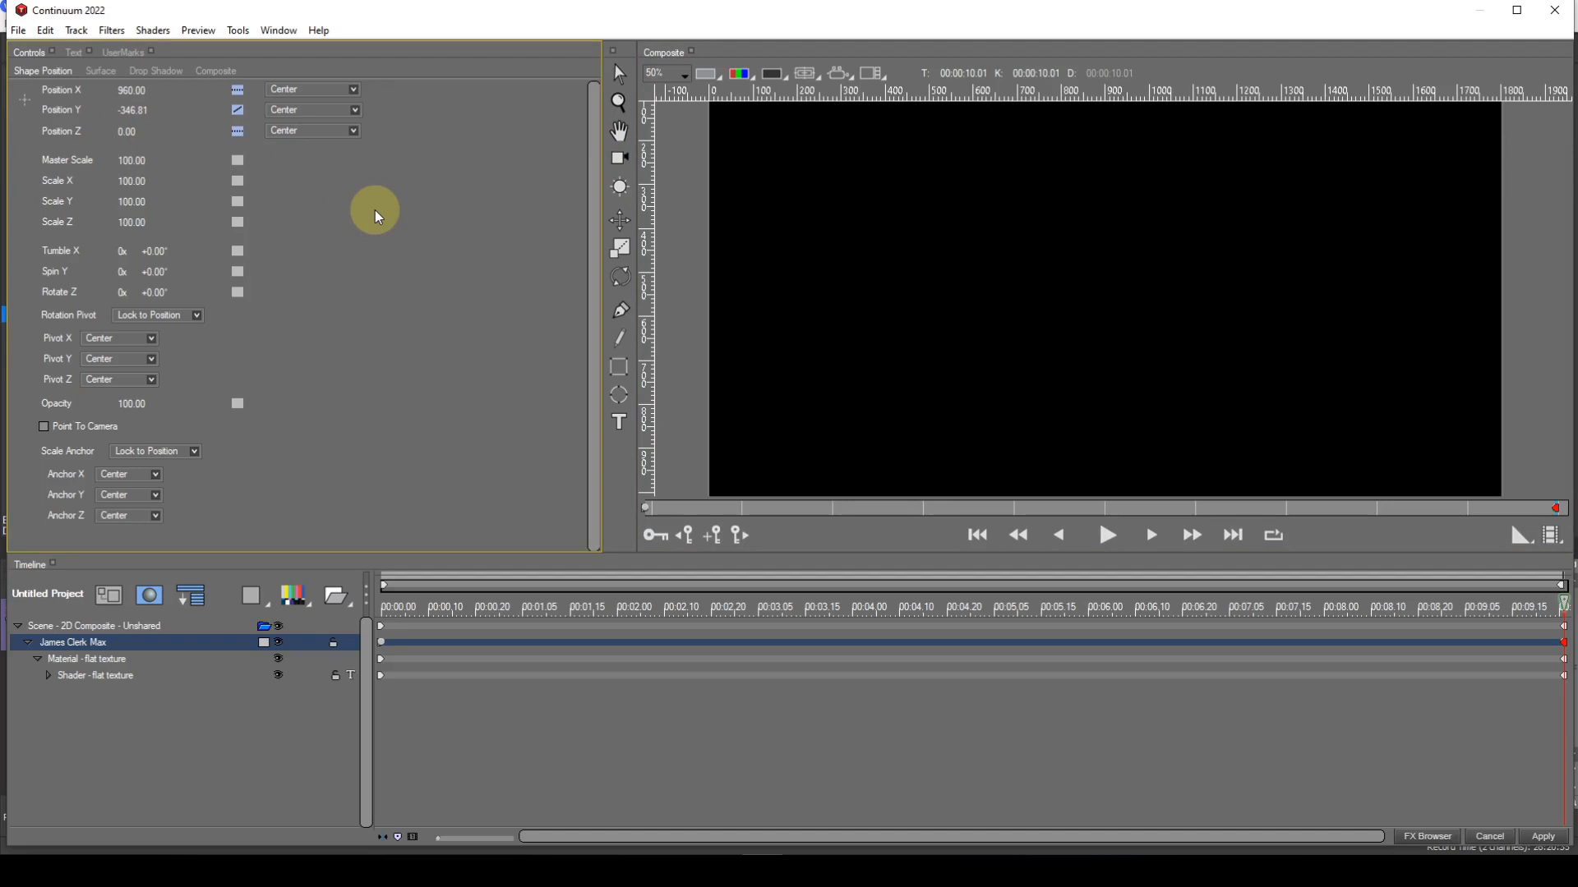
Step: Set the end keyframe's Position Y interpolation to Hold and play the scroll back from the start
click(238, 112)
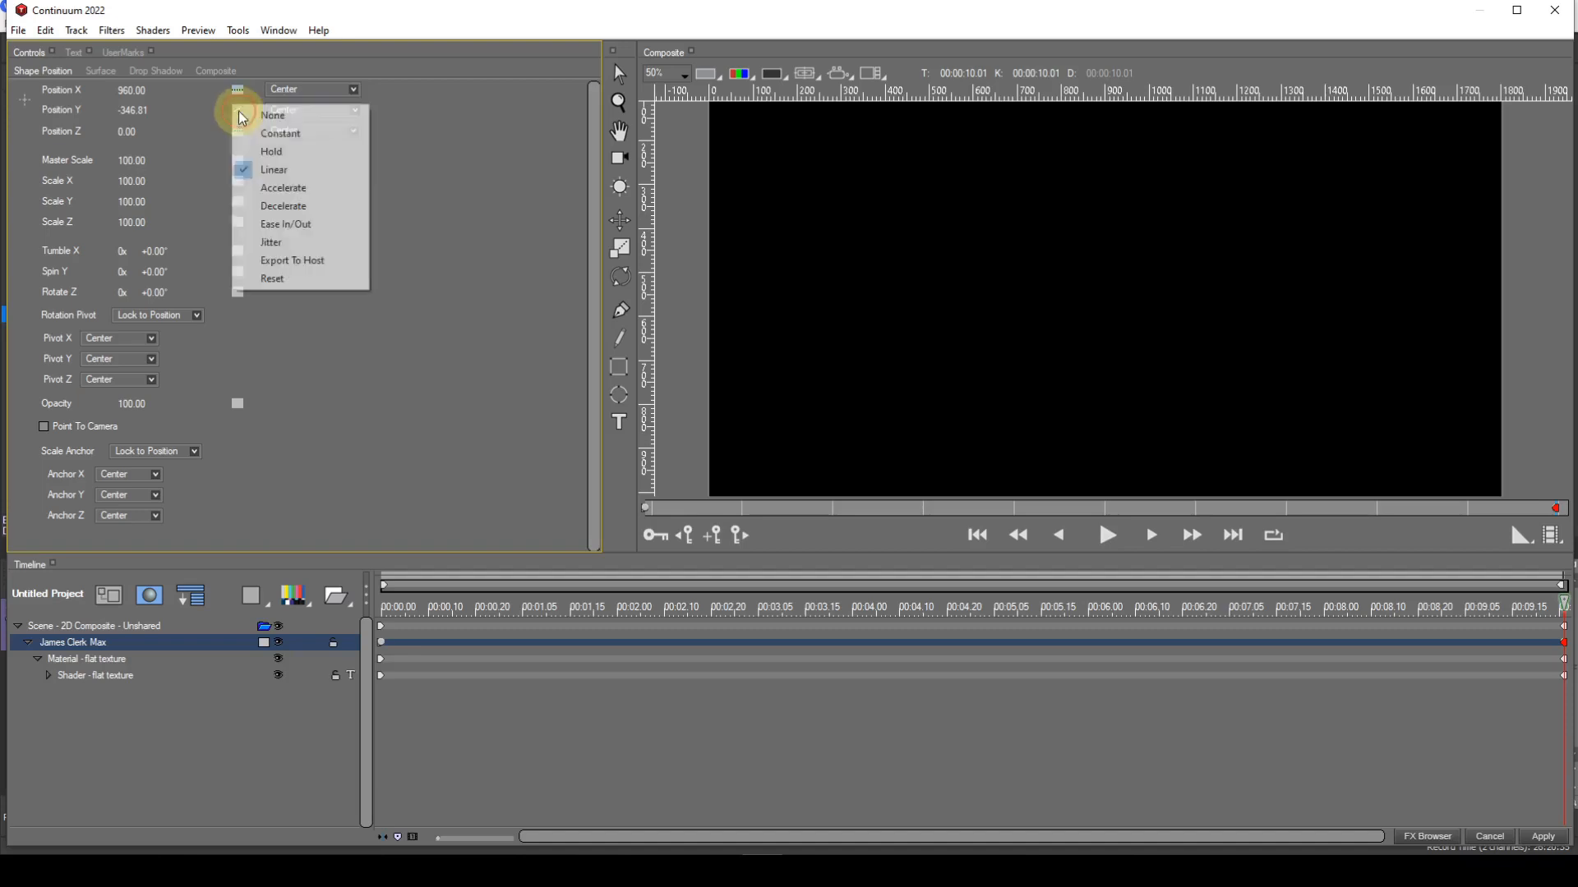
click(255, 153)
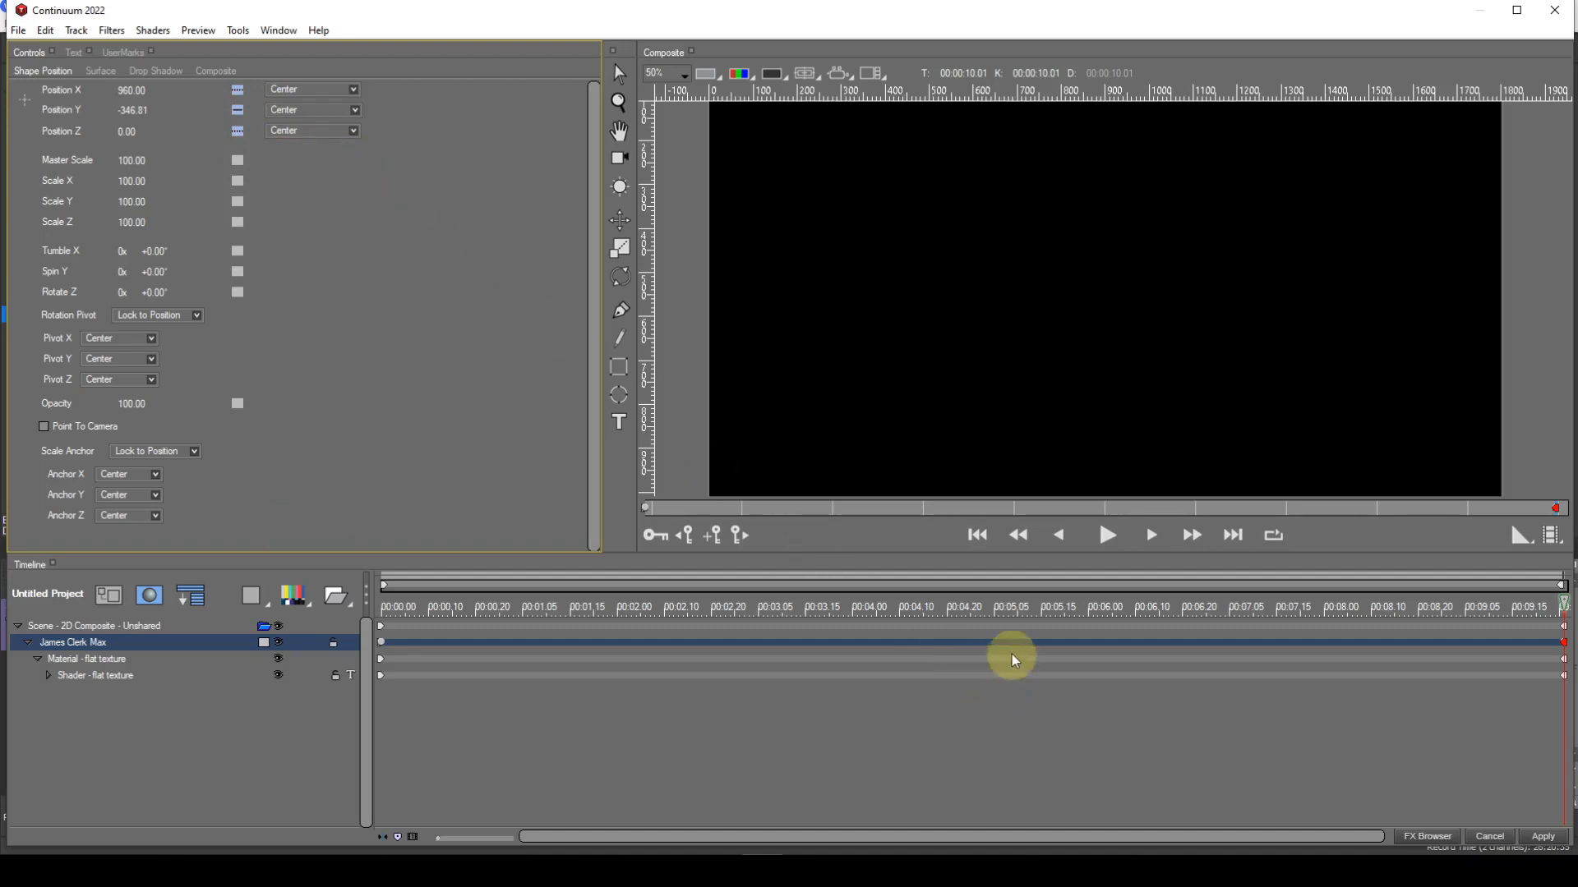
click(974, 543)
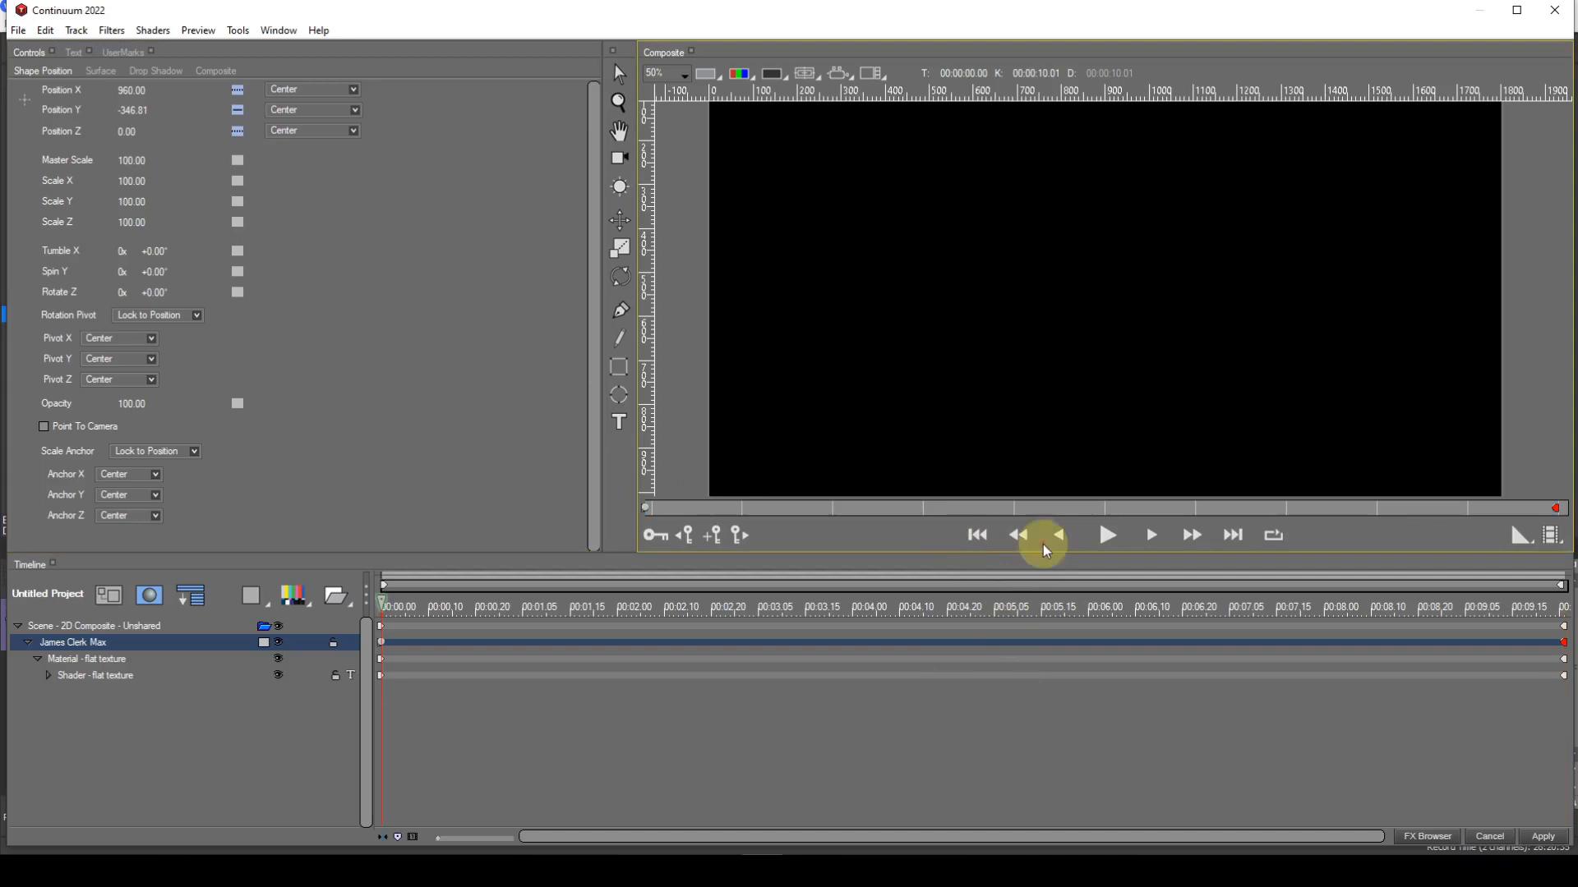
click(1108, 537)
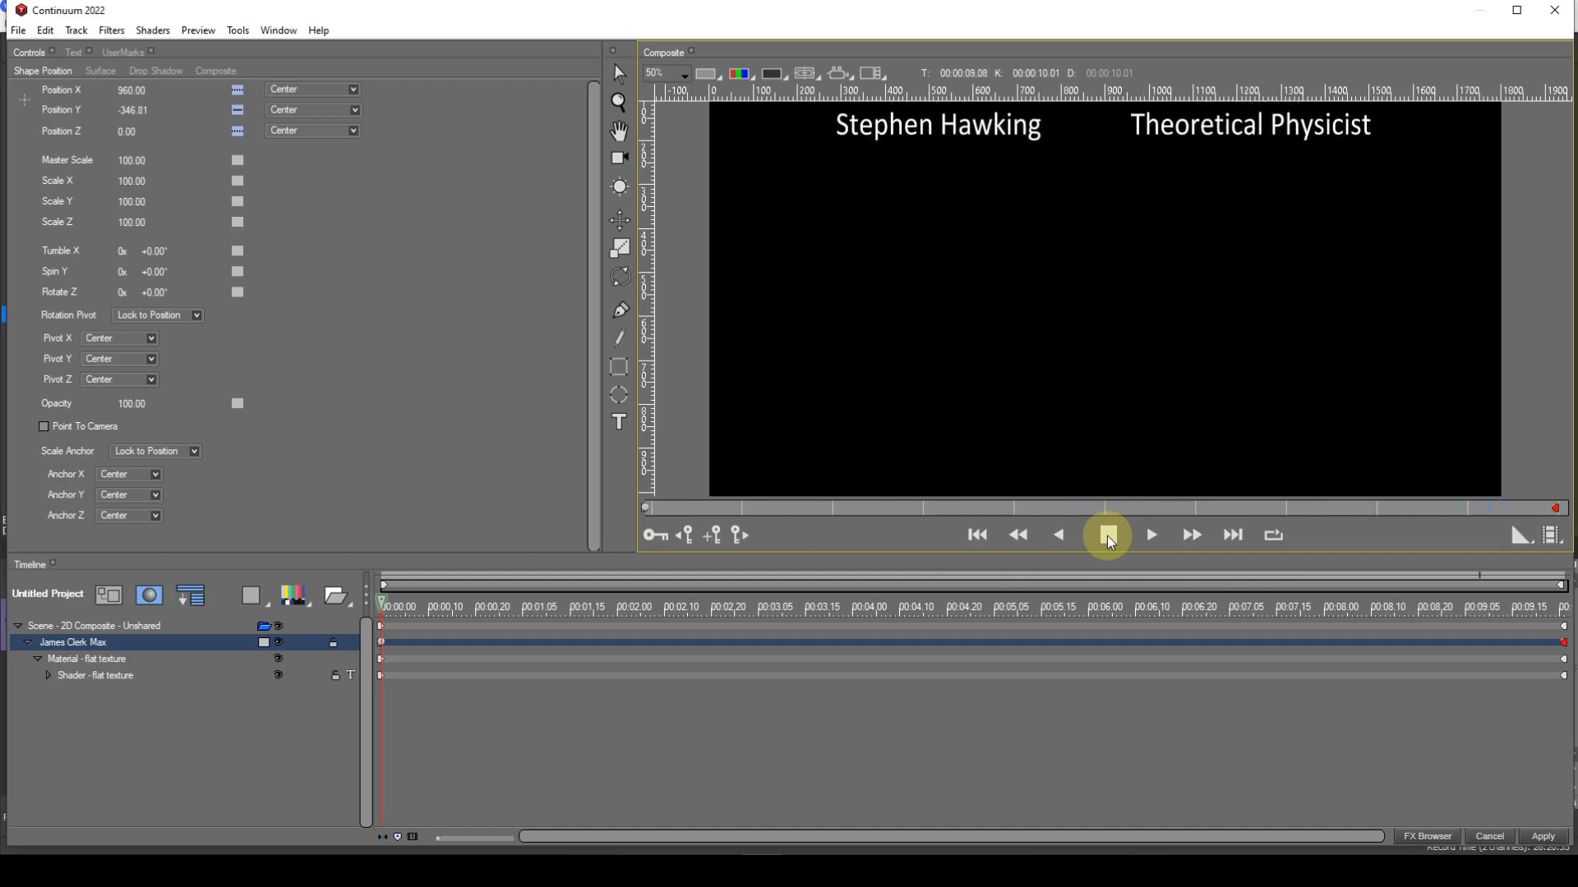
click(1108, 536)
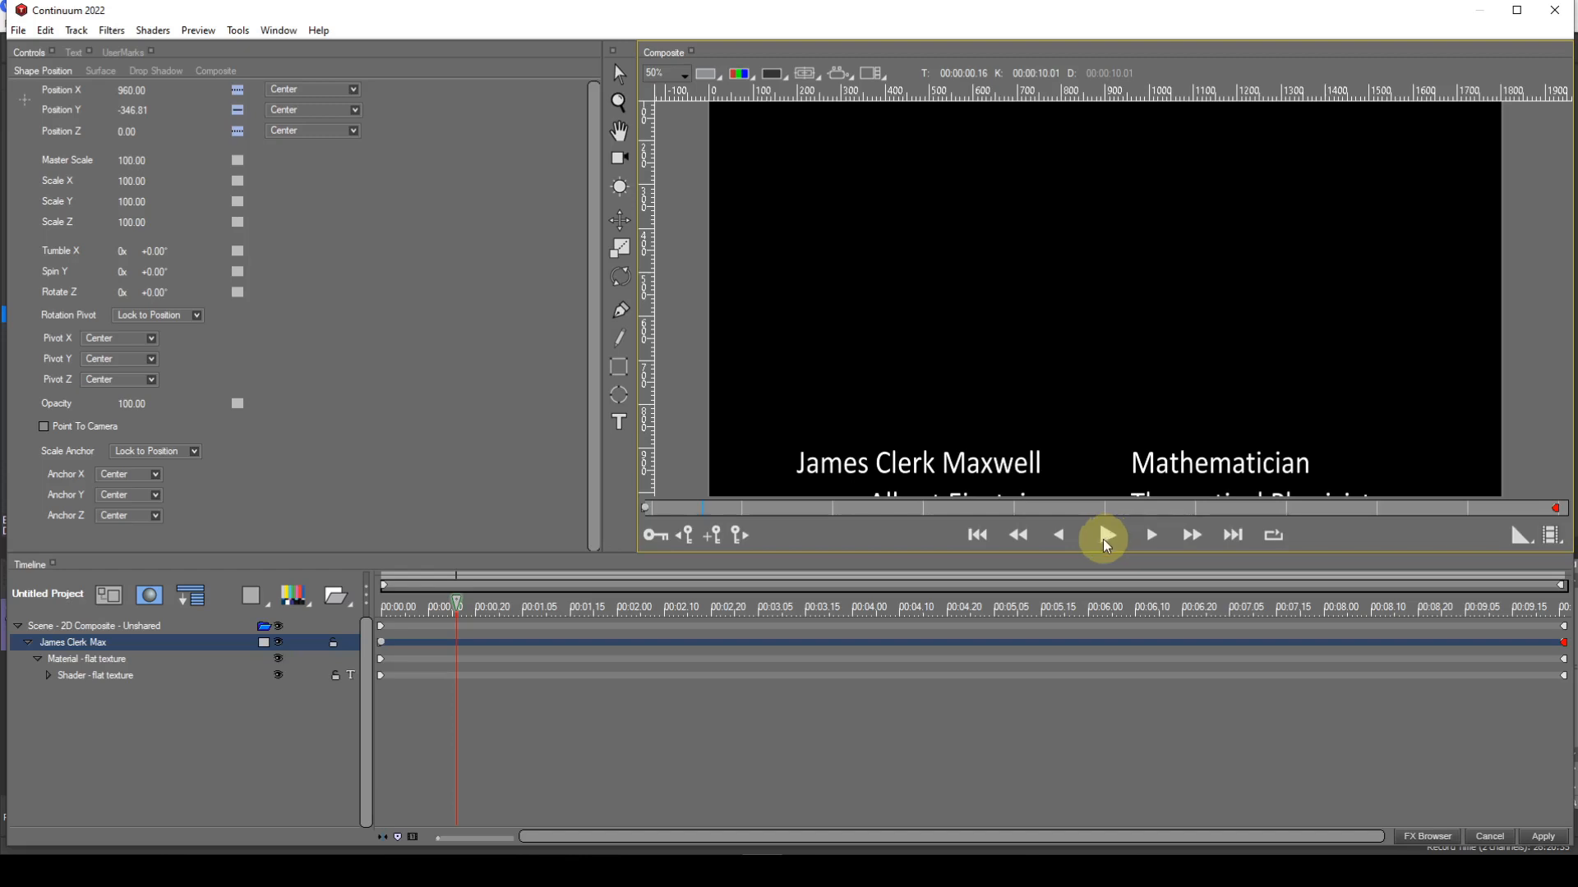
Step: Apply the title, lengthen its event in VEGAS Pro to about 13.5 seconds, and reopen it in Title Studio for playback
click(1541, 837)
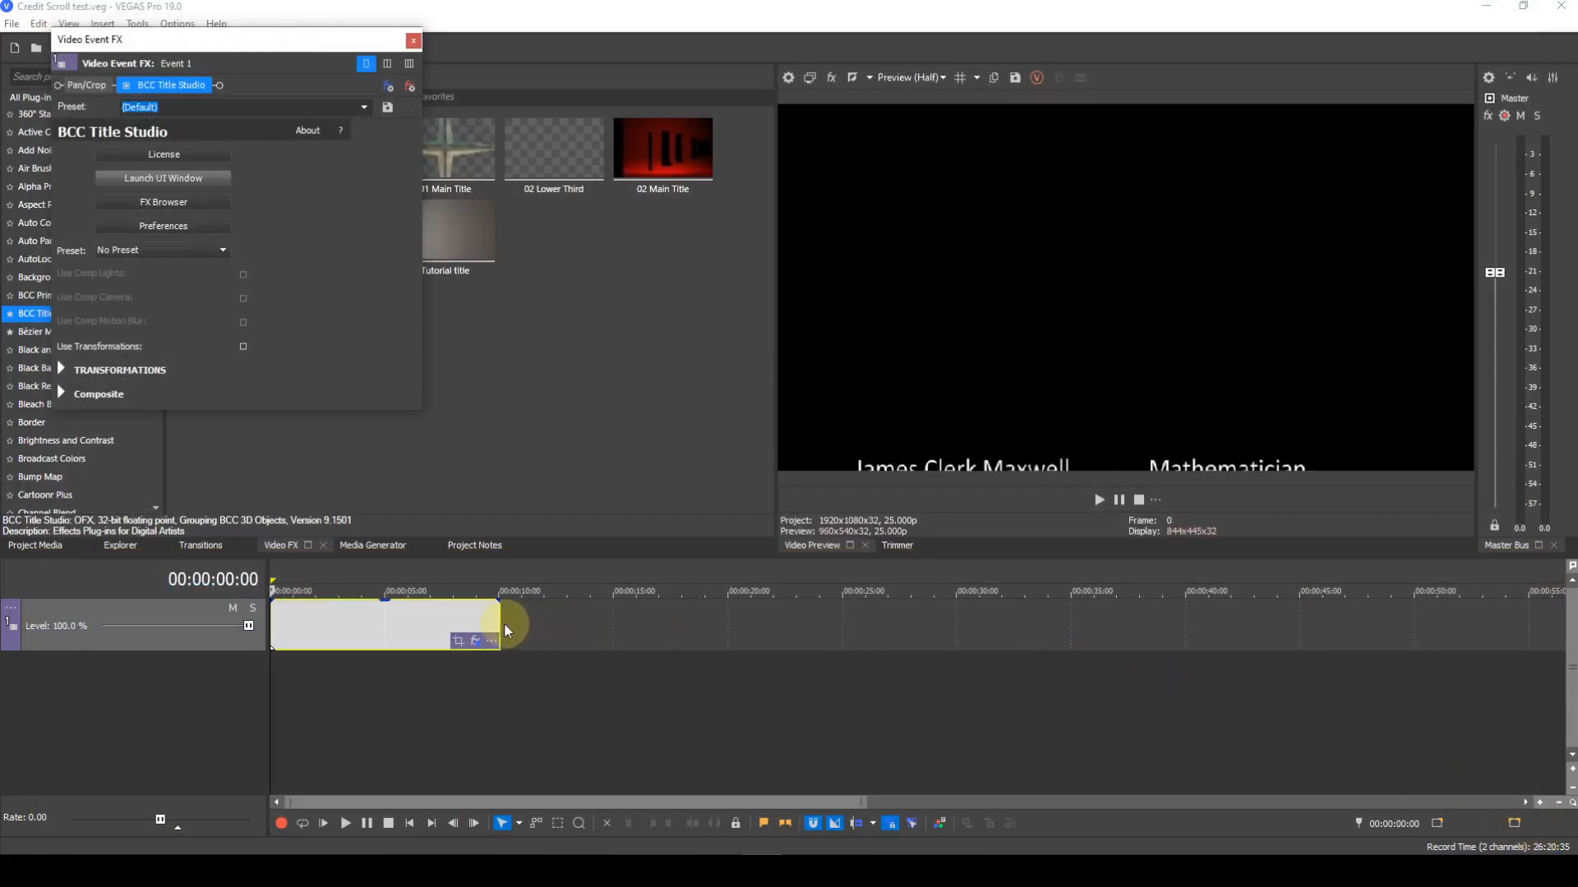
drag(498, 625, 581, 624)
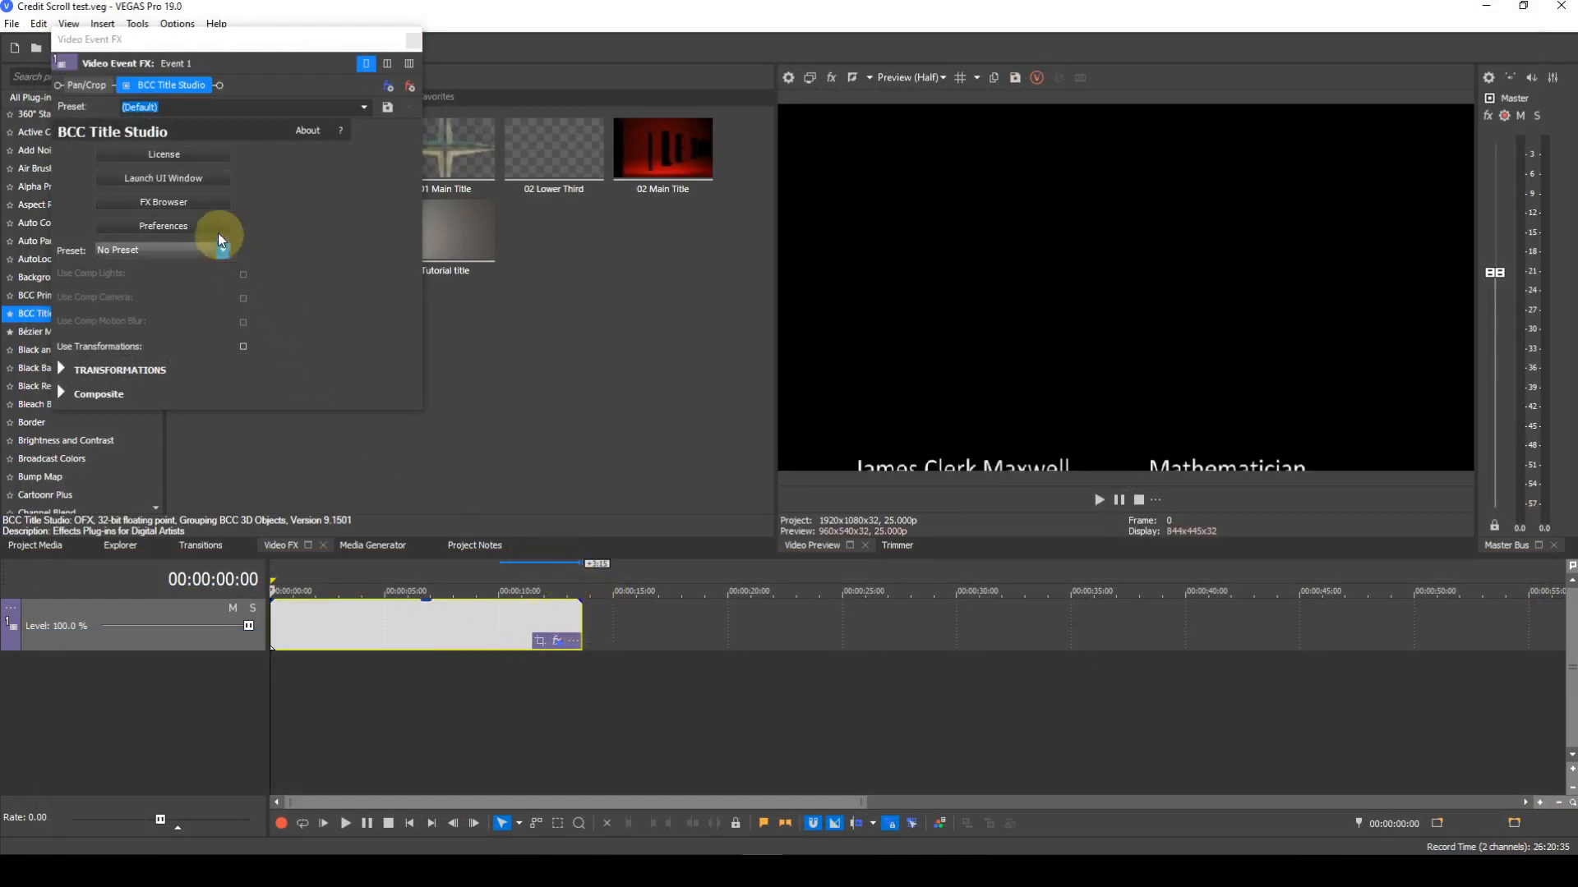
click(199, 185)
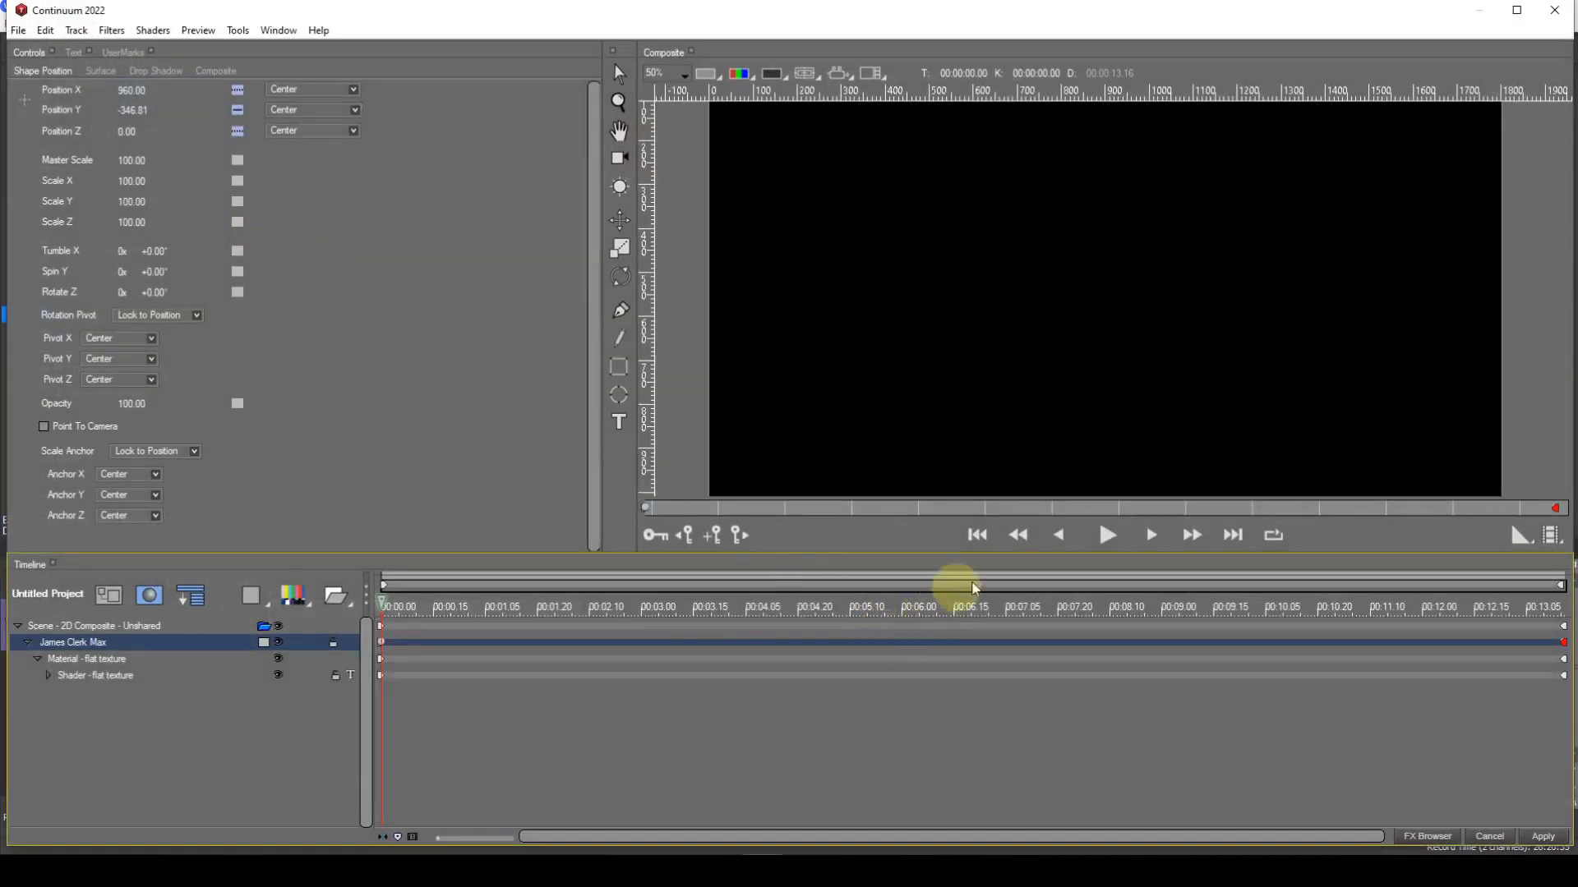
click(1109, 547)
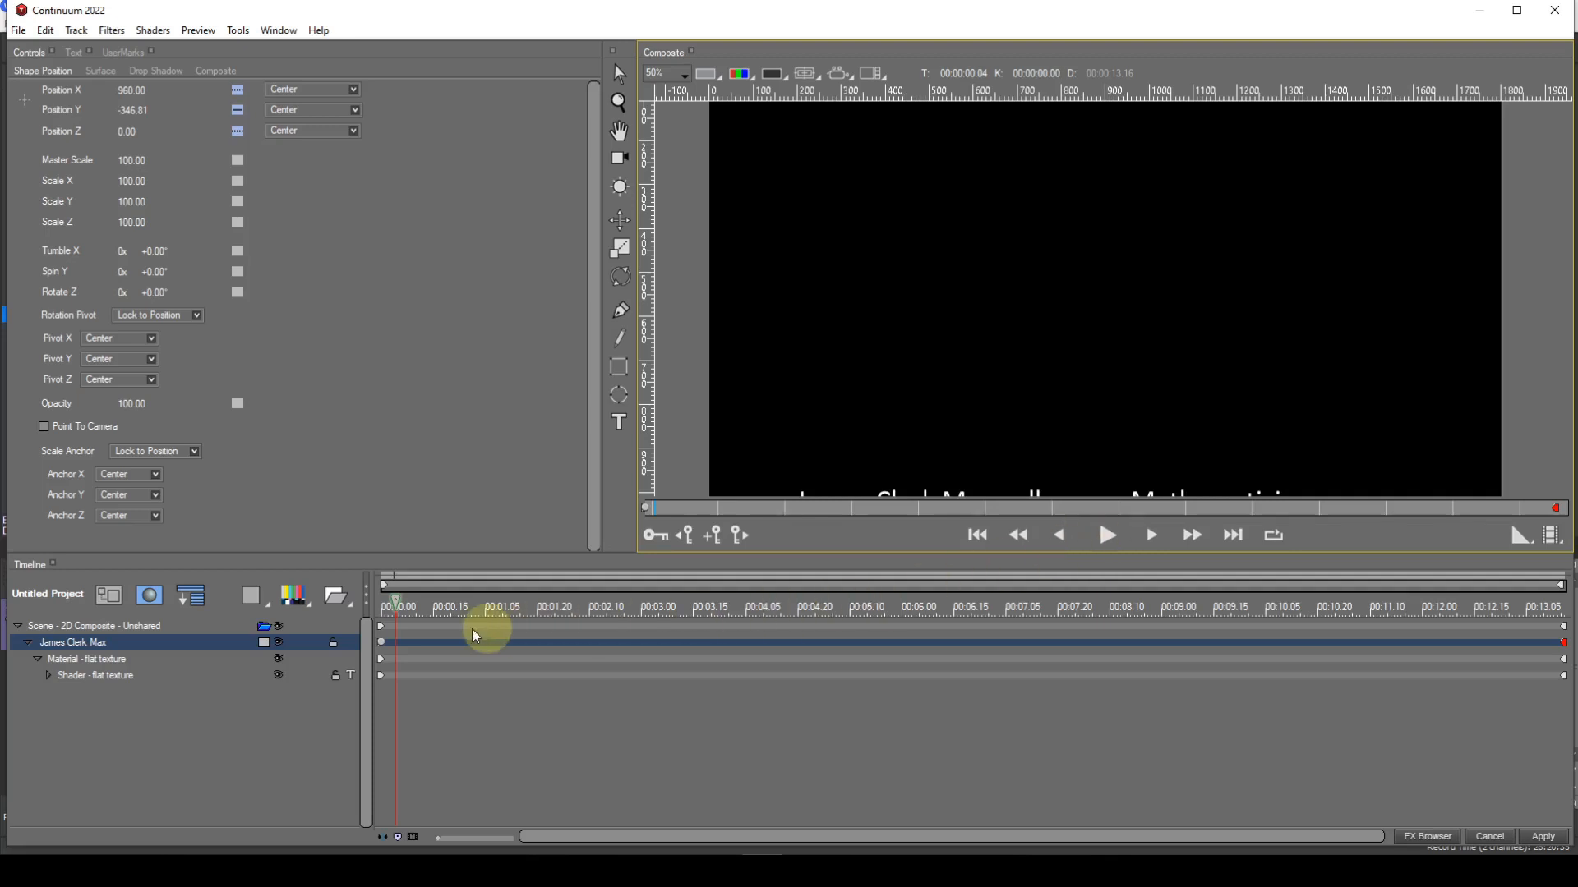
Step: Delete the position keyframes at the start and end of the credits track
click(382, 643)
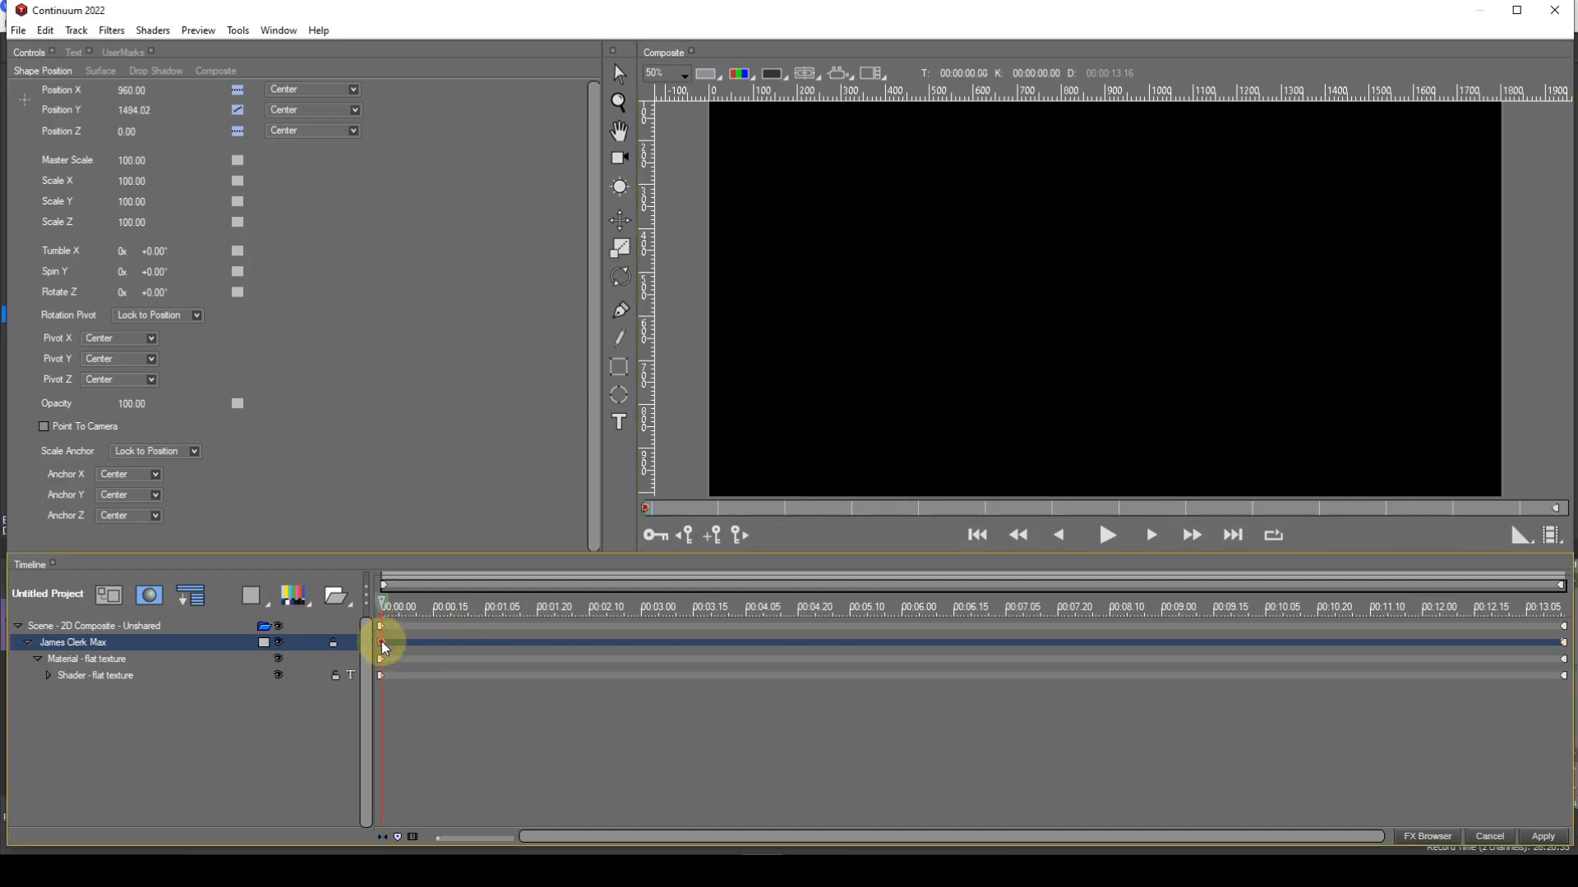
right_click(382, 642)
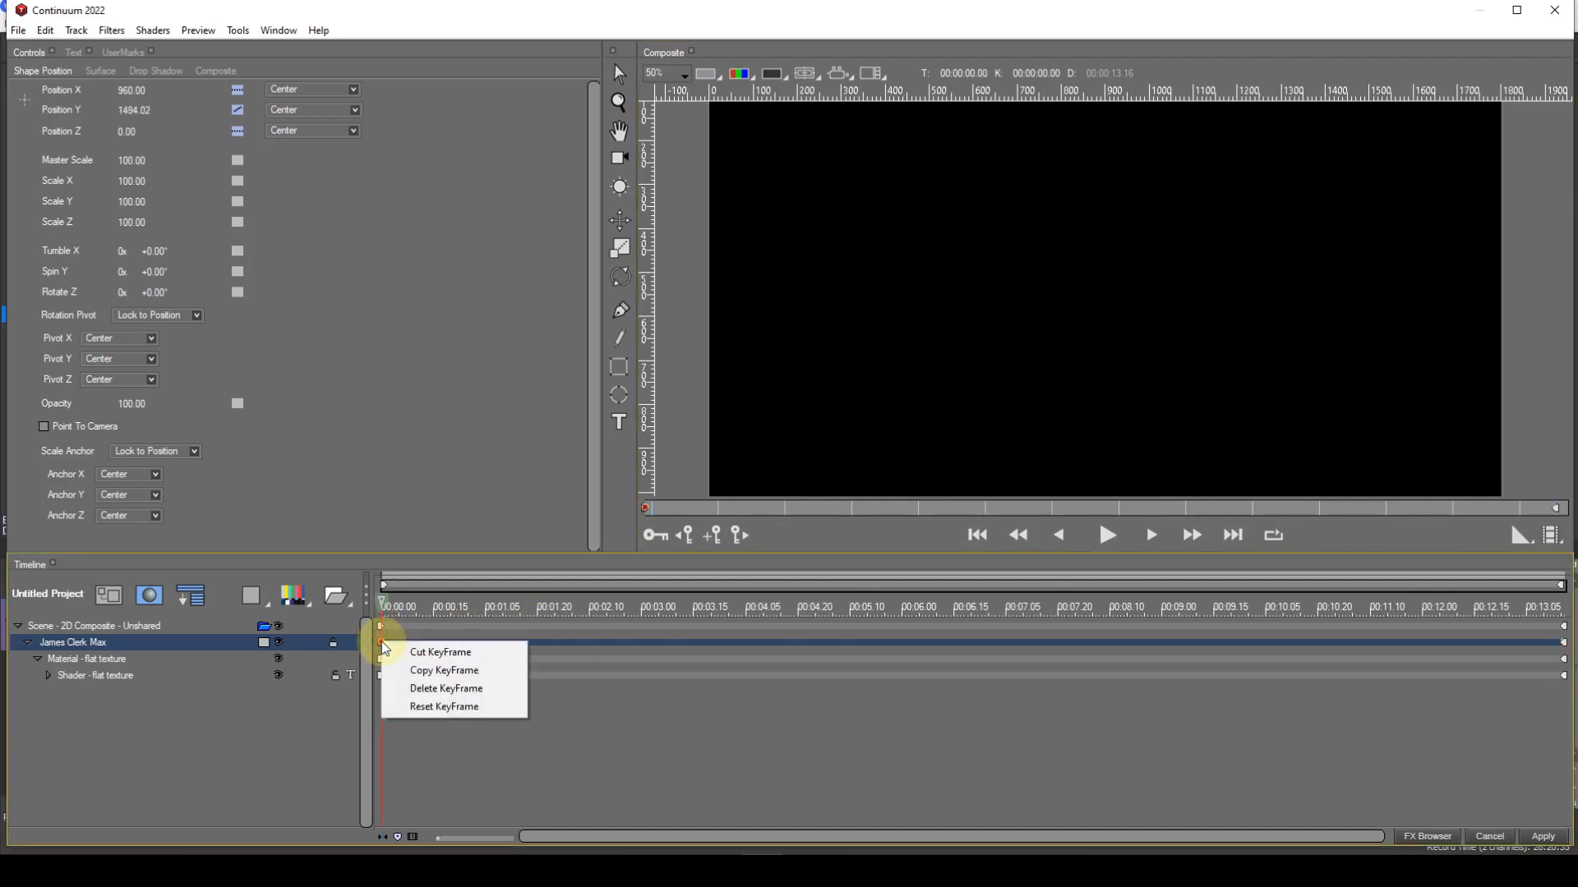
click(397, 687)
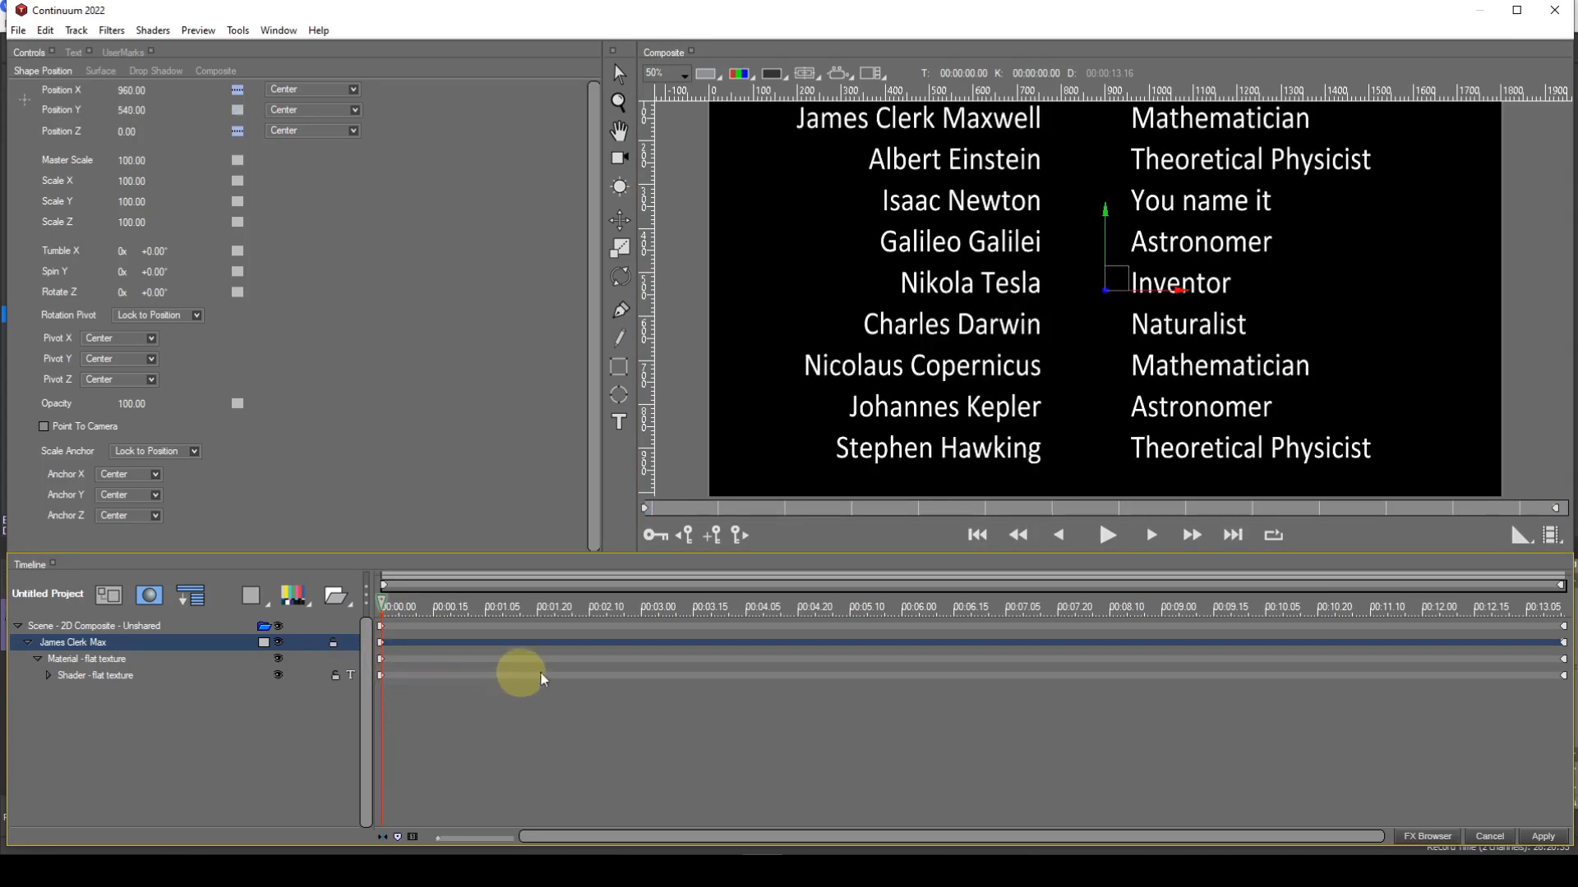
click(1562, 643)
right_click(1564, 646)
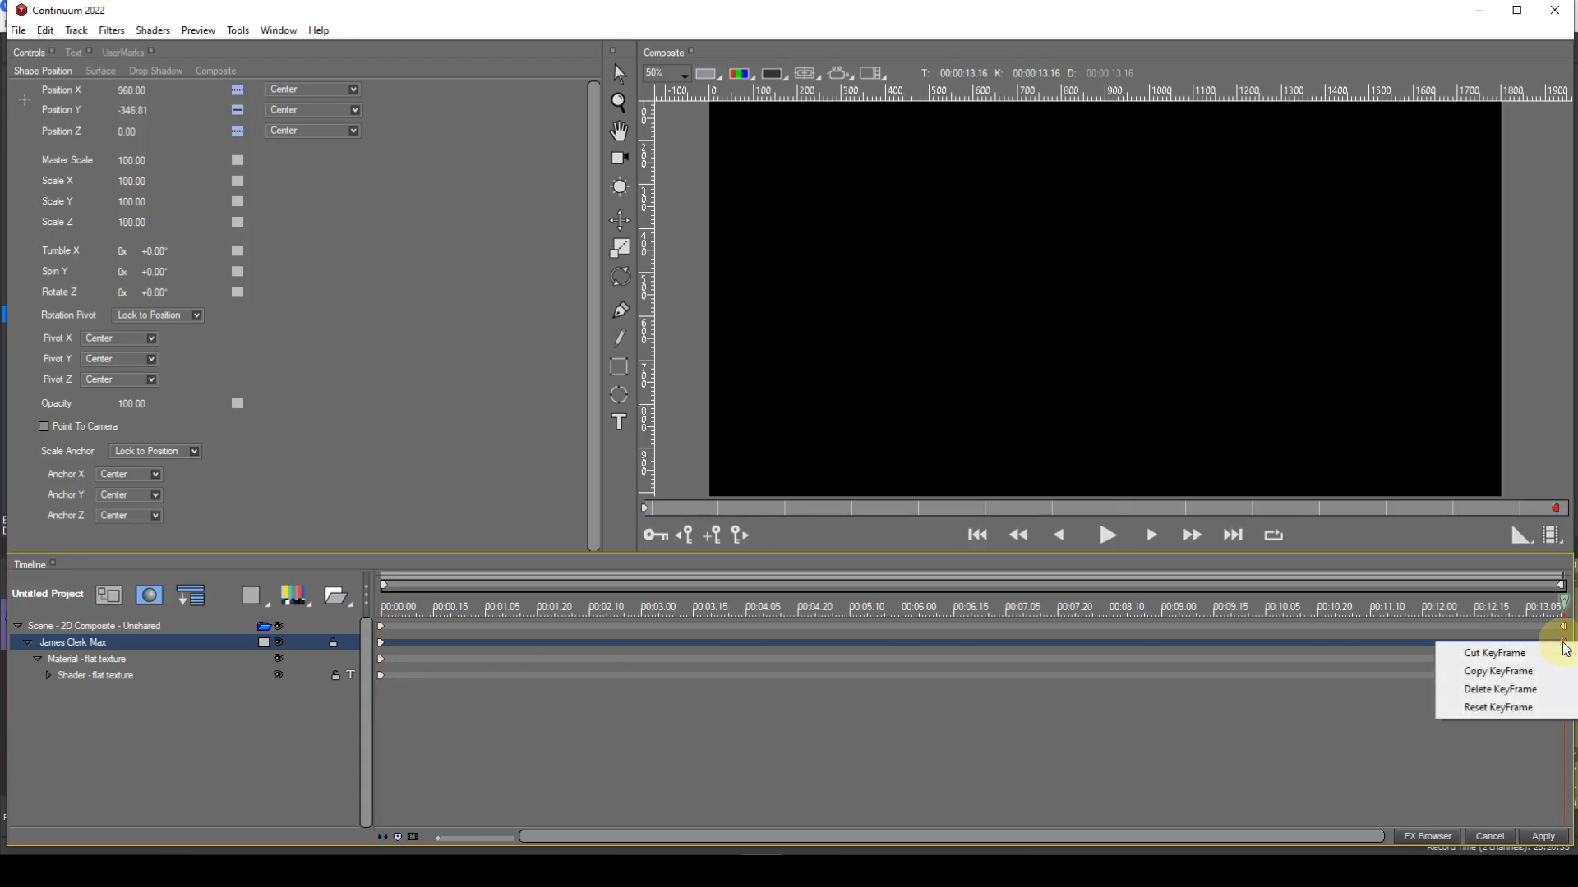
click(1527, 689)
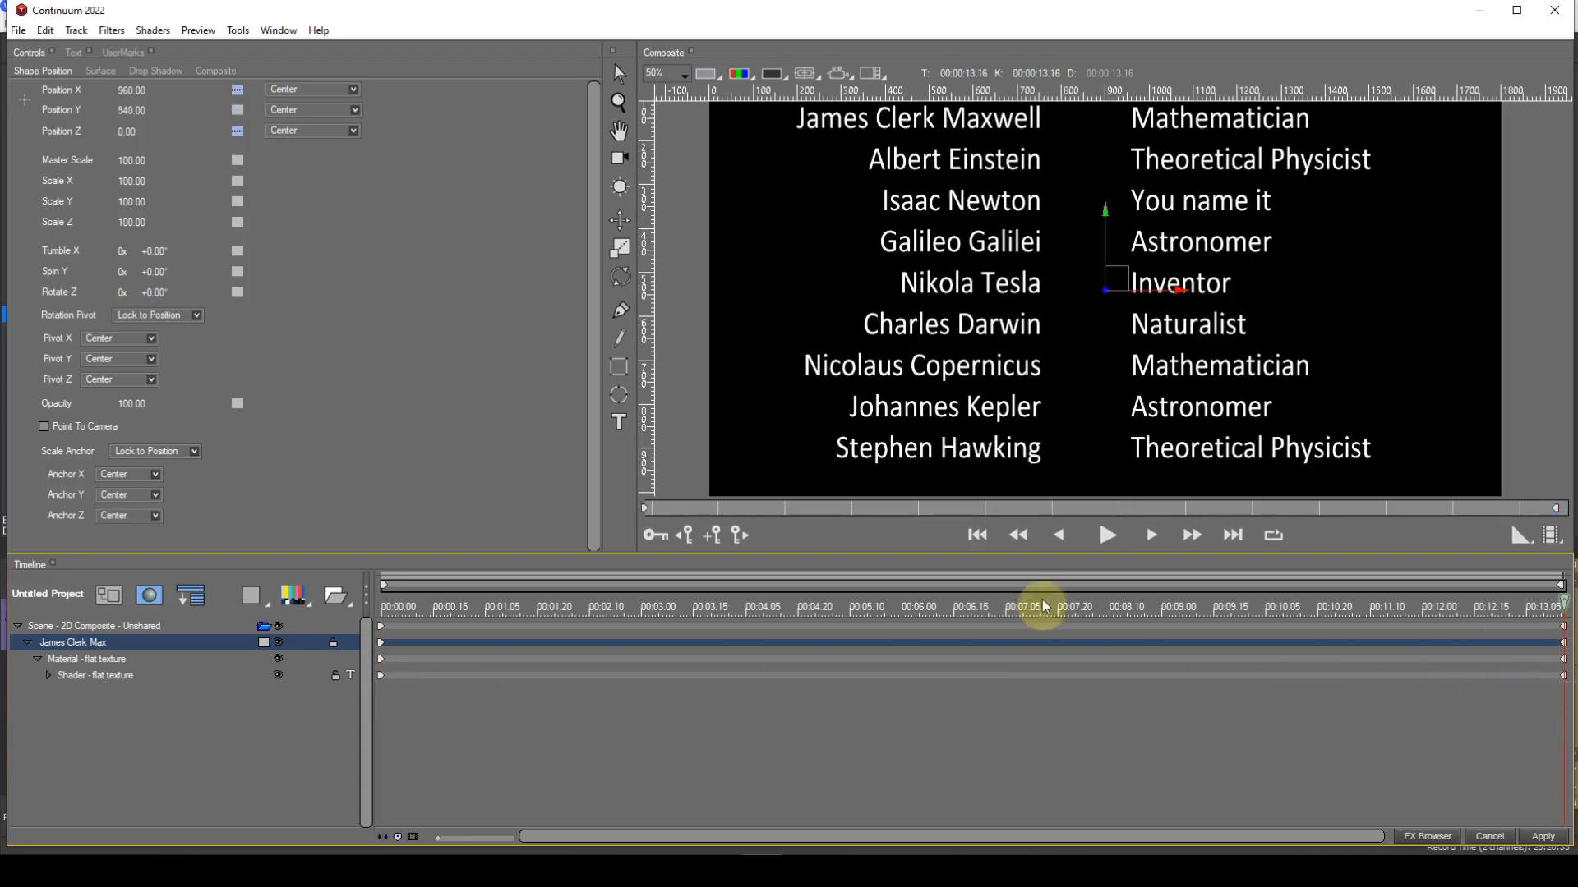
Step: Return to the first frame and place the credits track inside a new title container
click(980, 536)
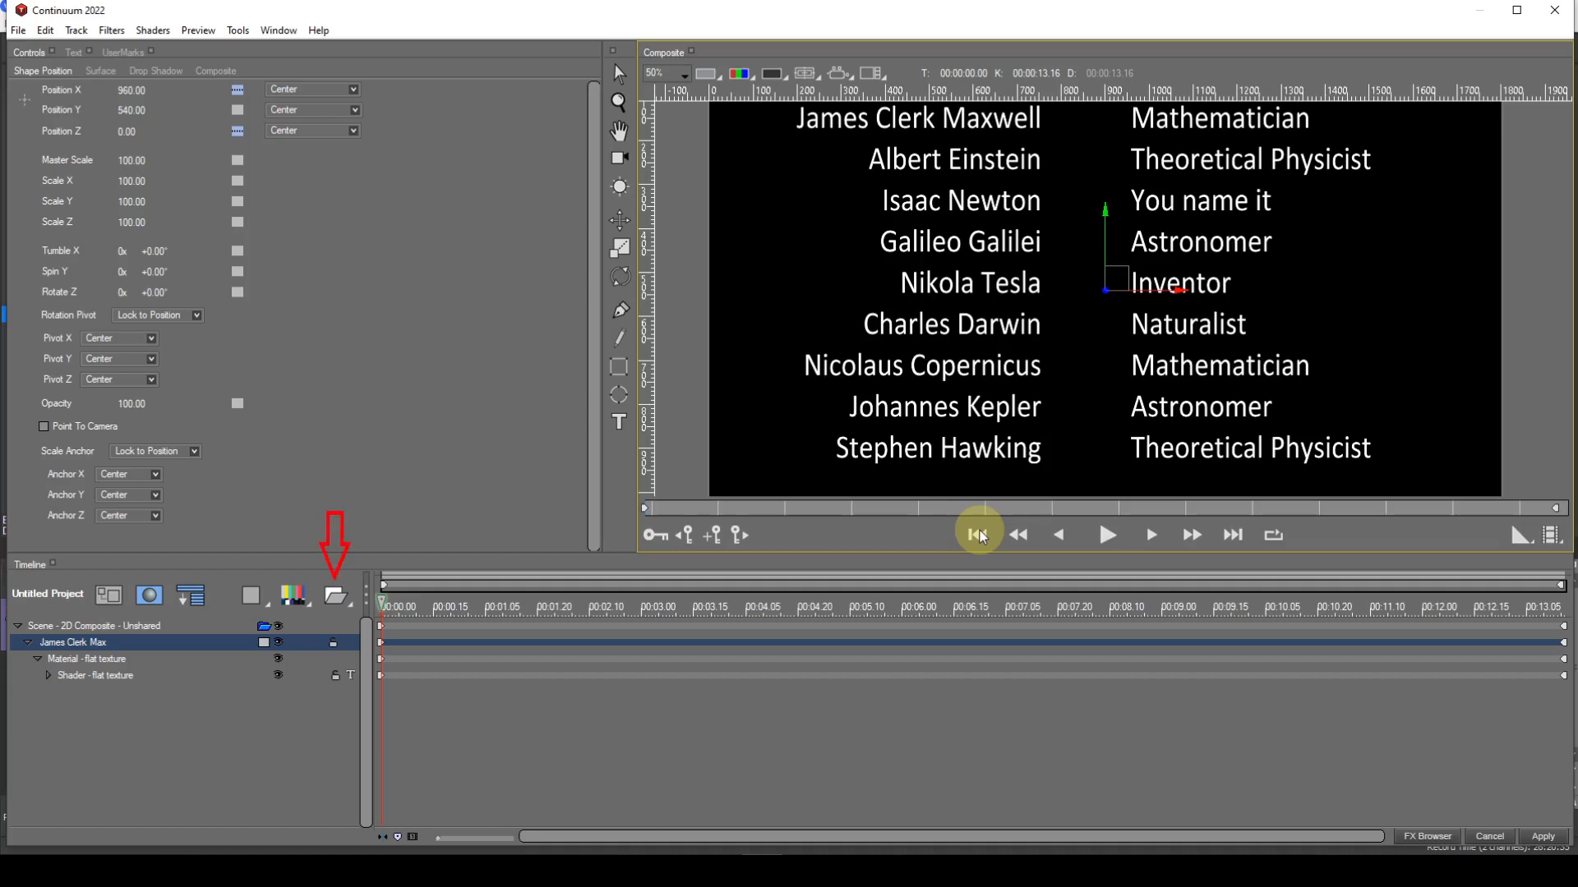
click(341, 598)
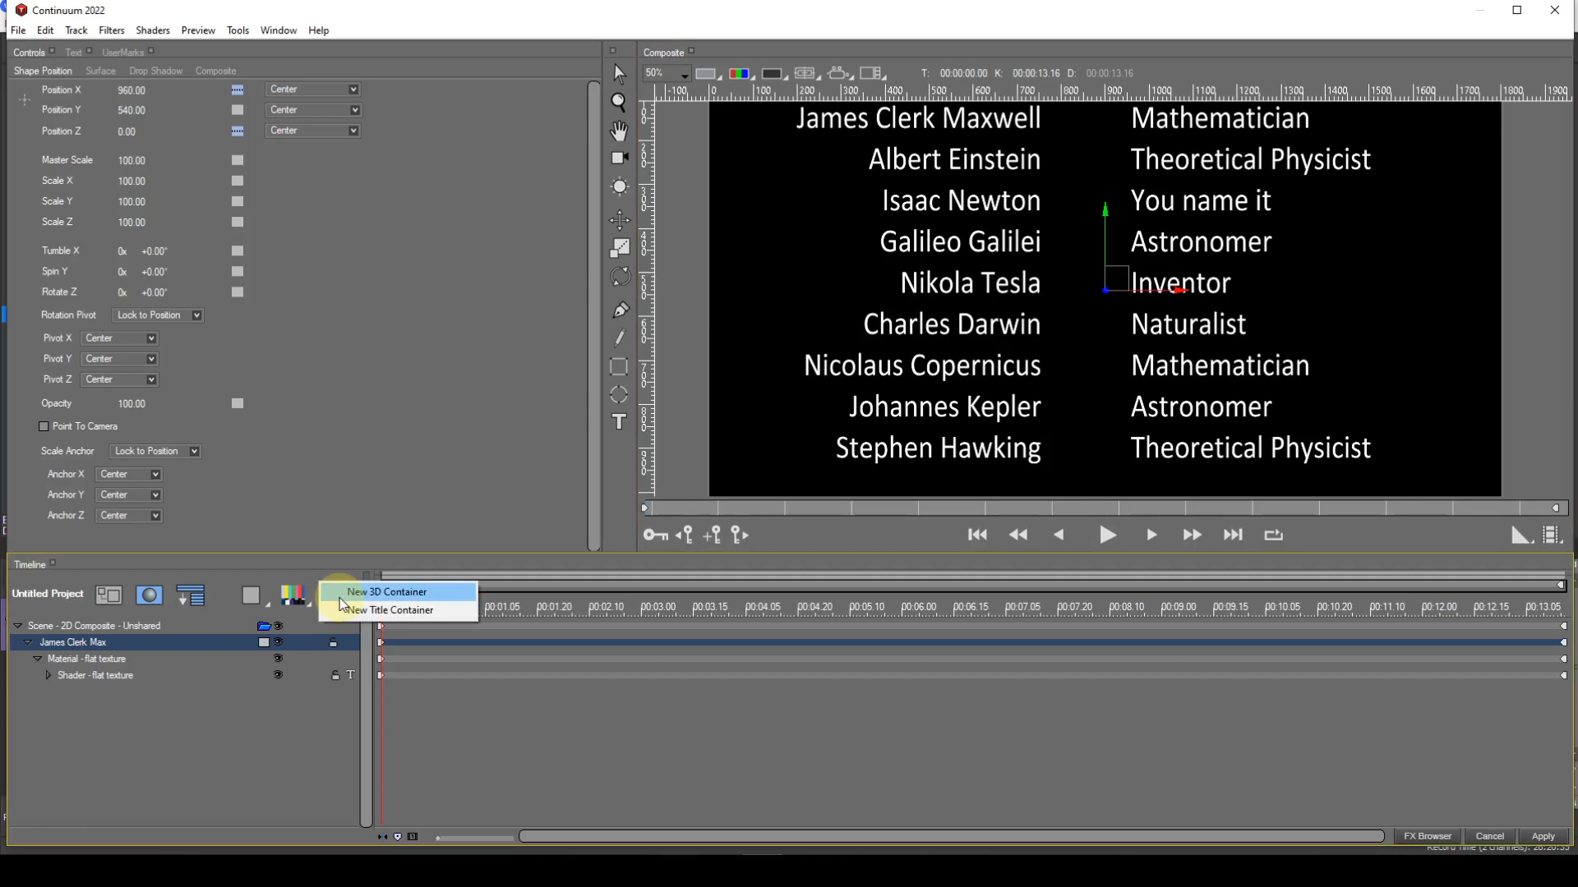
click(343, 609)
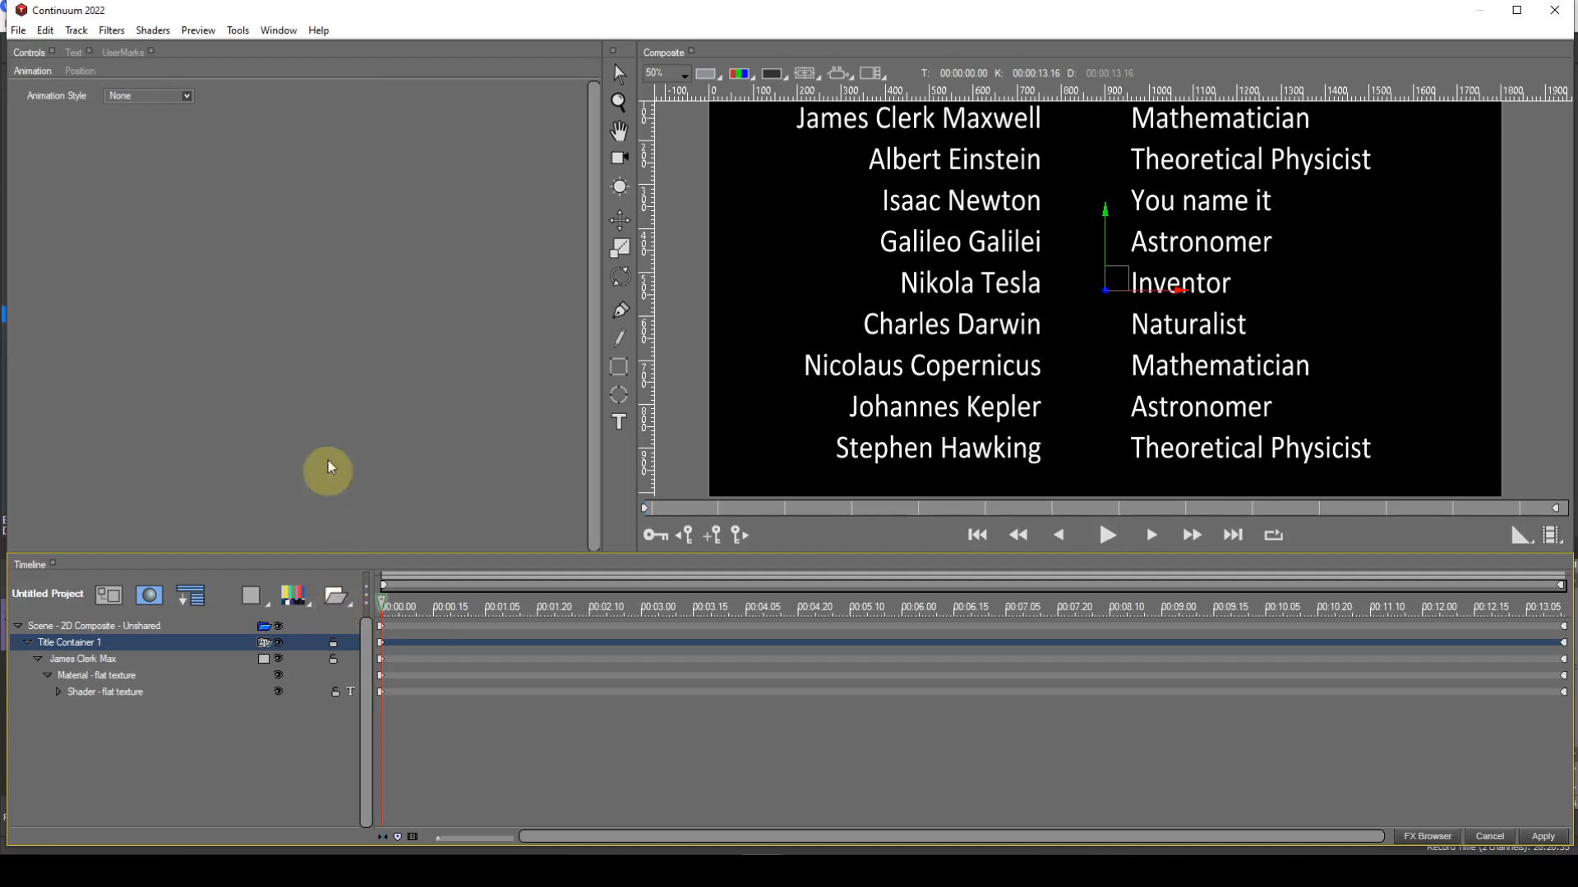
Step: Set the title container's animation style to Roll and play back the credits
click(186, 96)
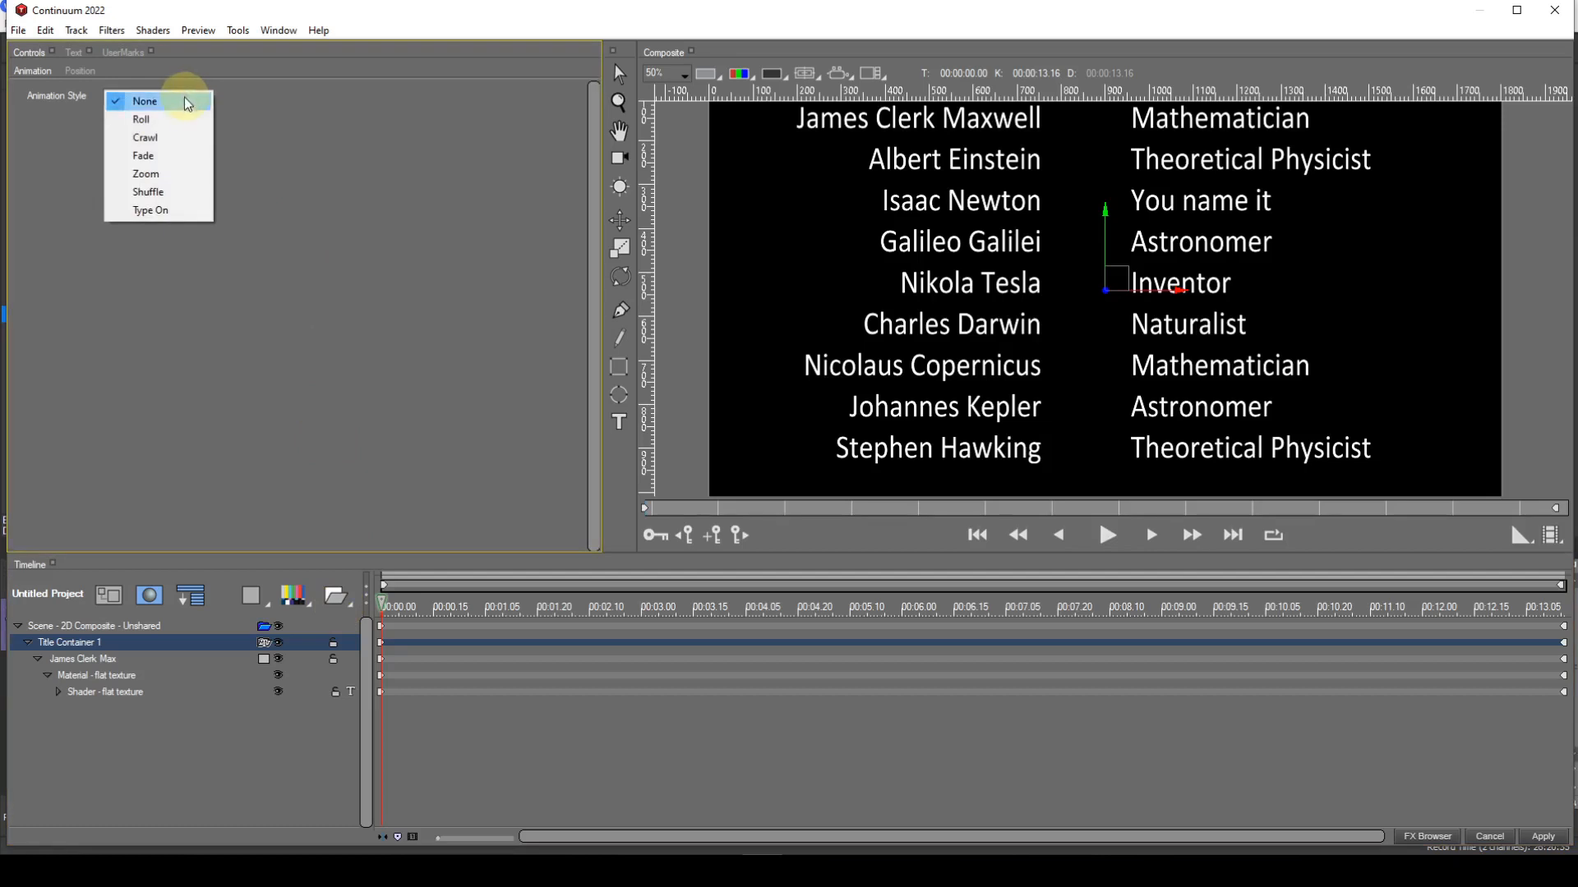
click(162, 120)
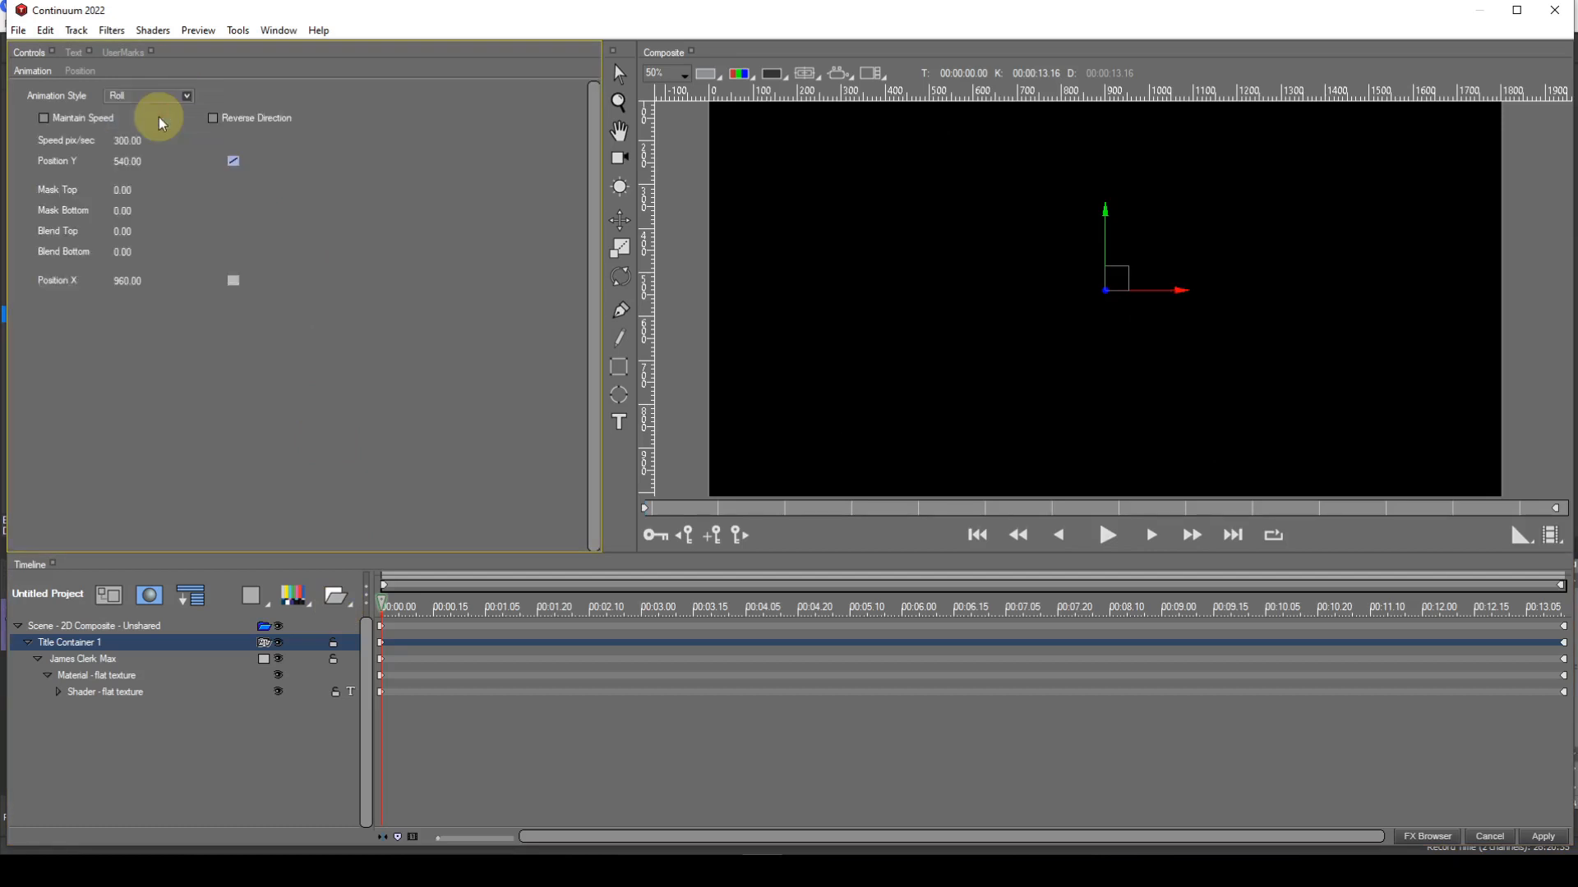
click(1107, 539)
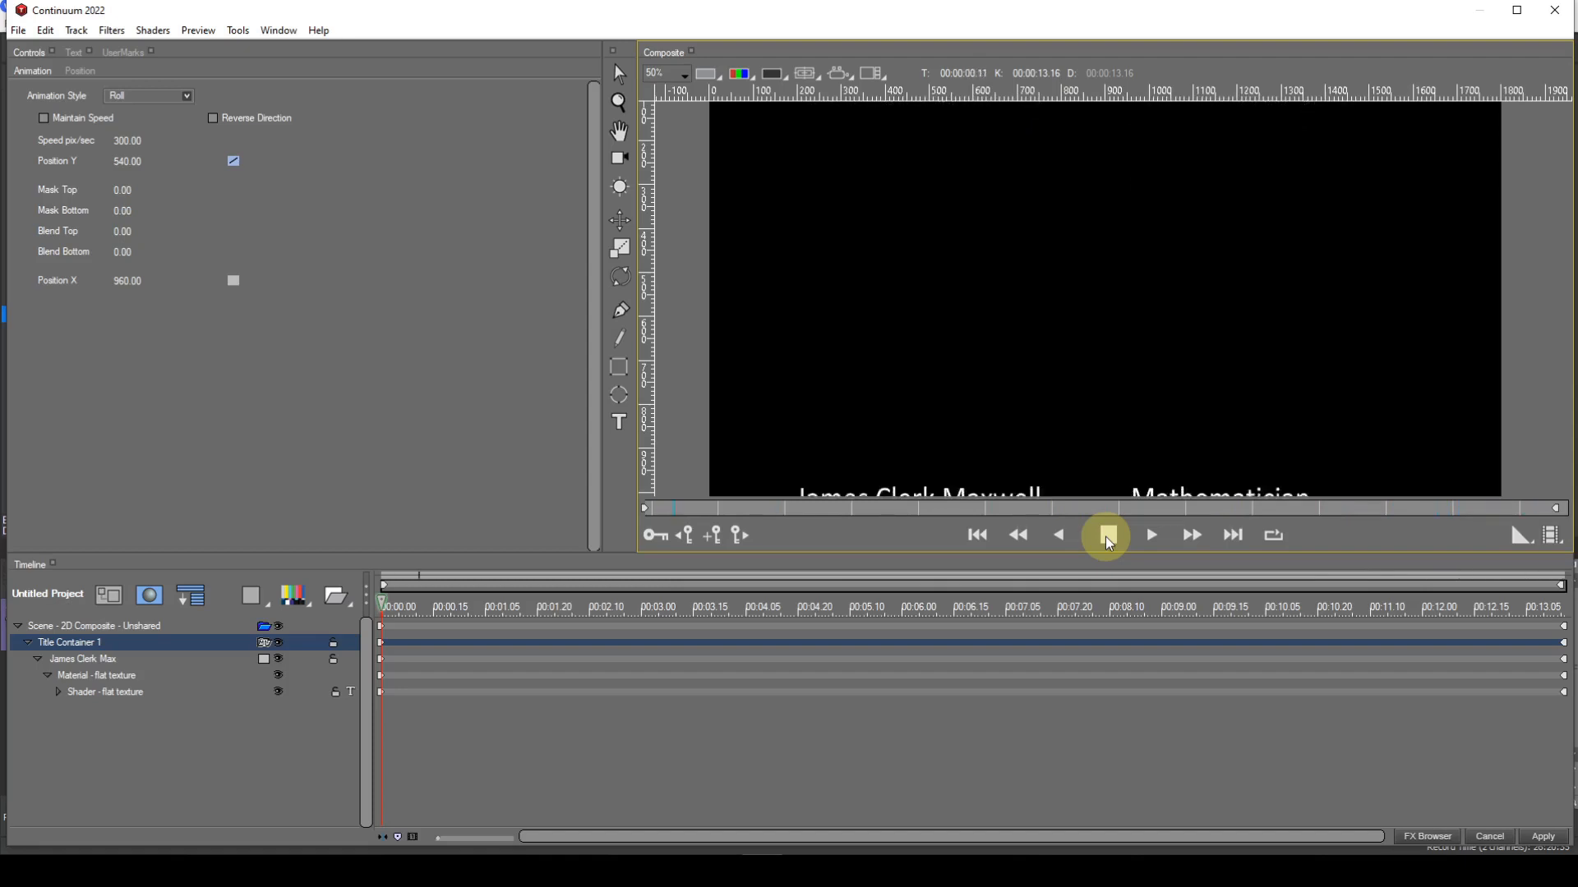
click(1108, 538)
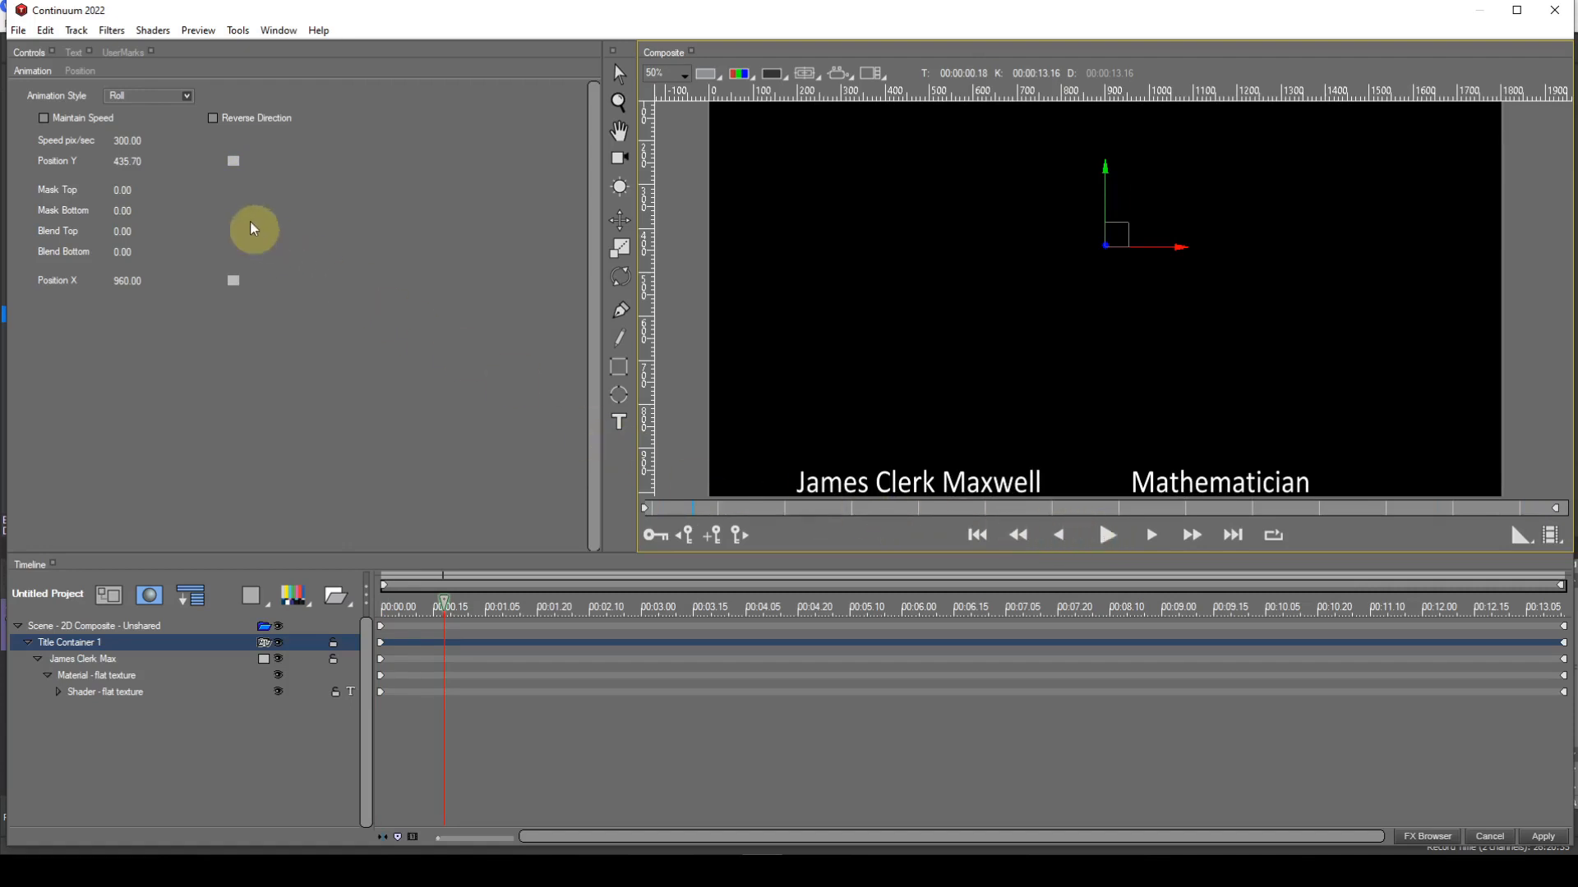
Step: Set the roll's top and bottom masks to 200 each and play the credits from the start
click(126, 195)
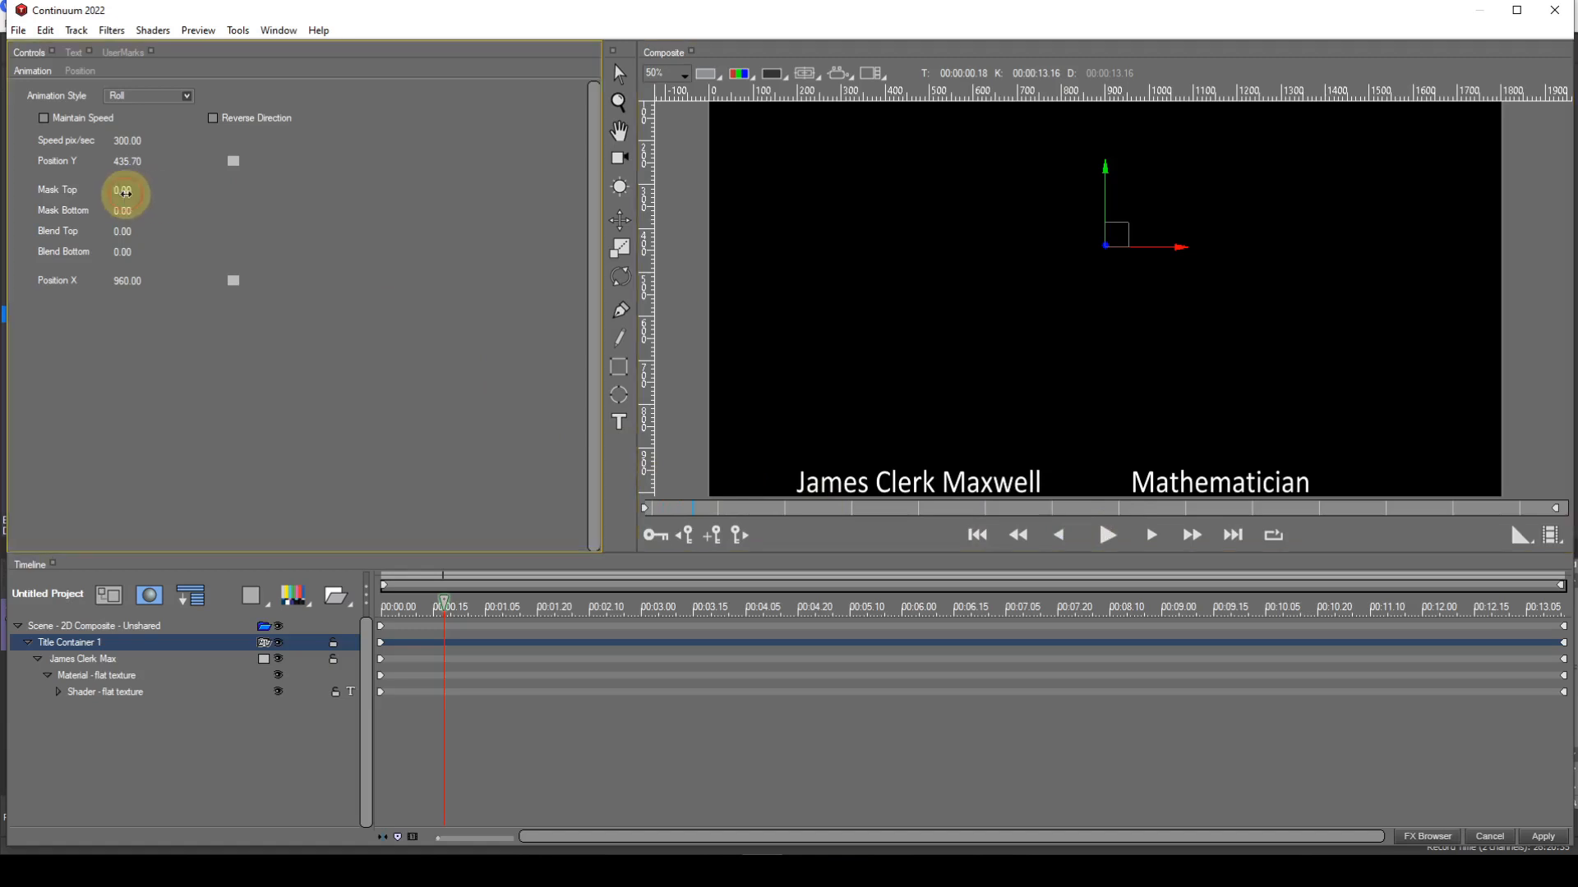
text(200)
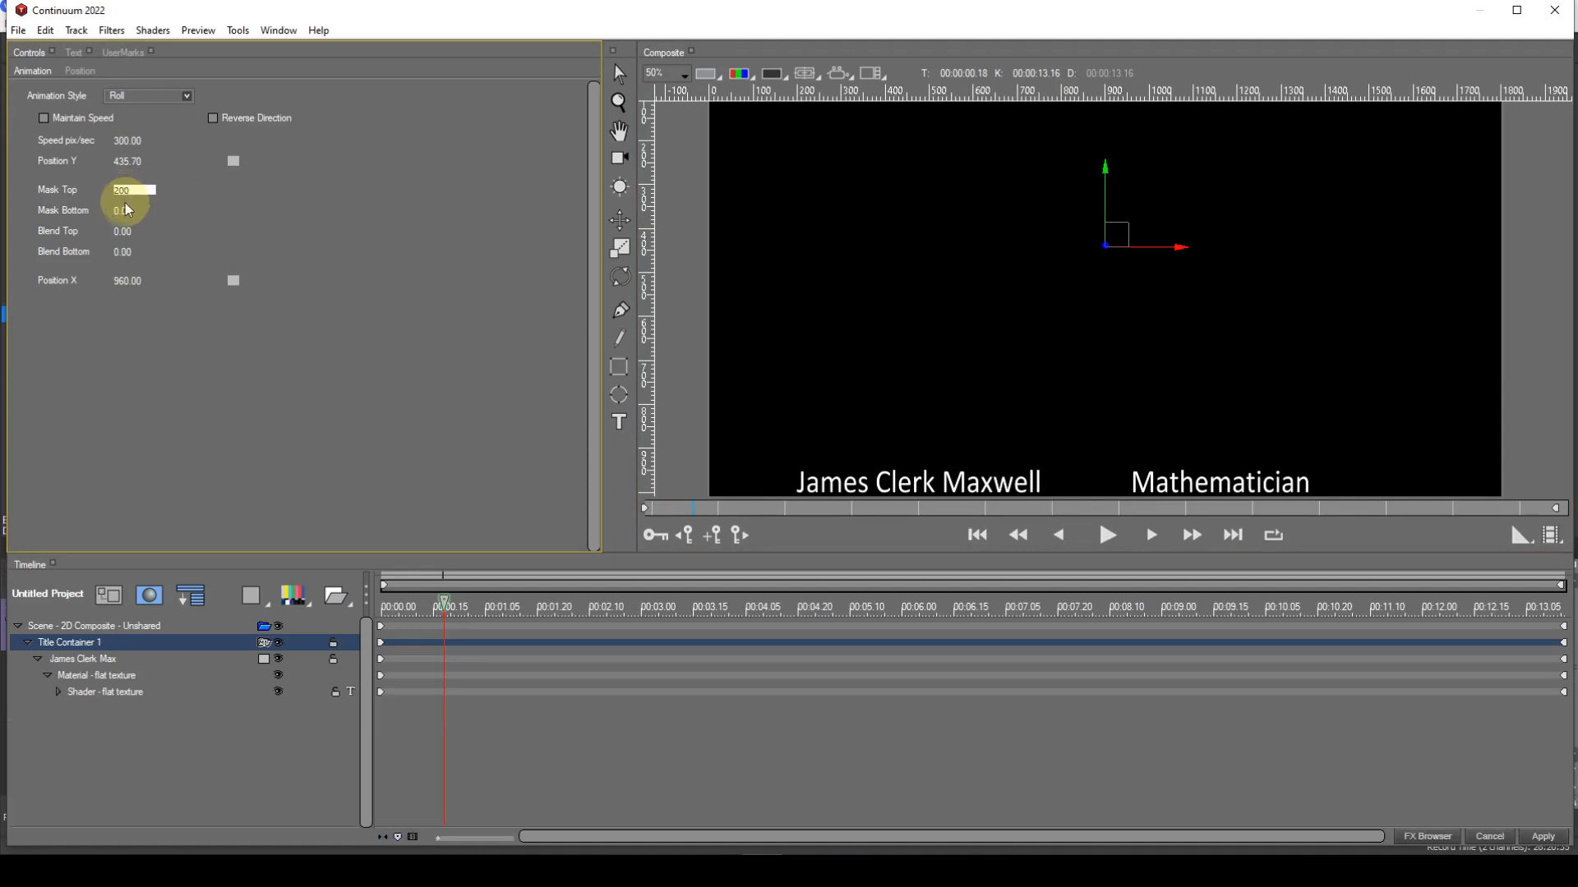
click(126, 210)
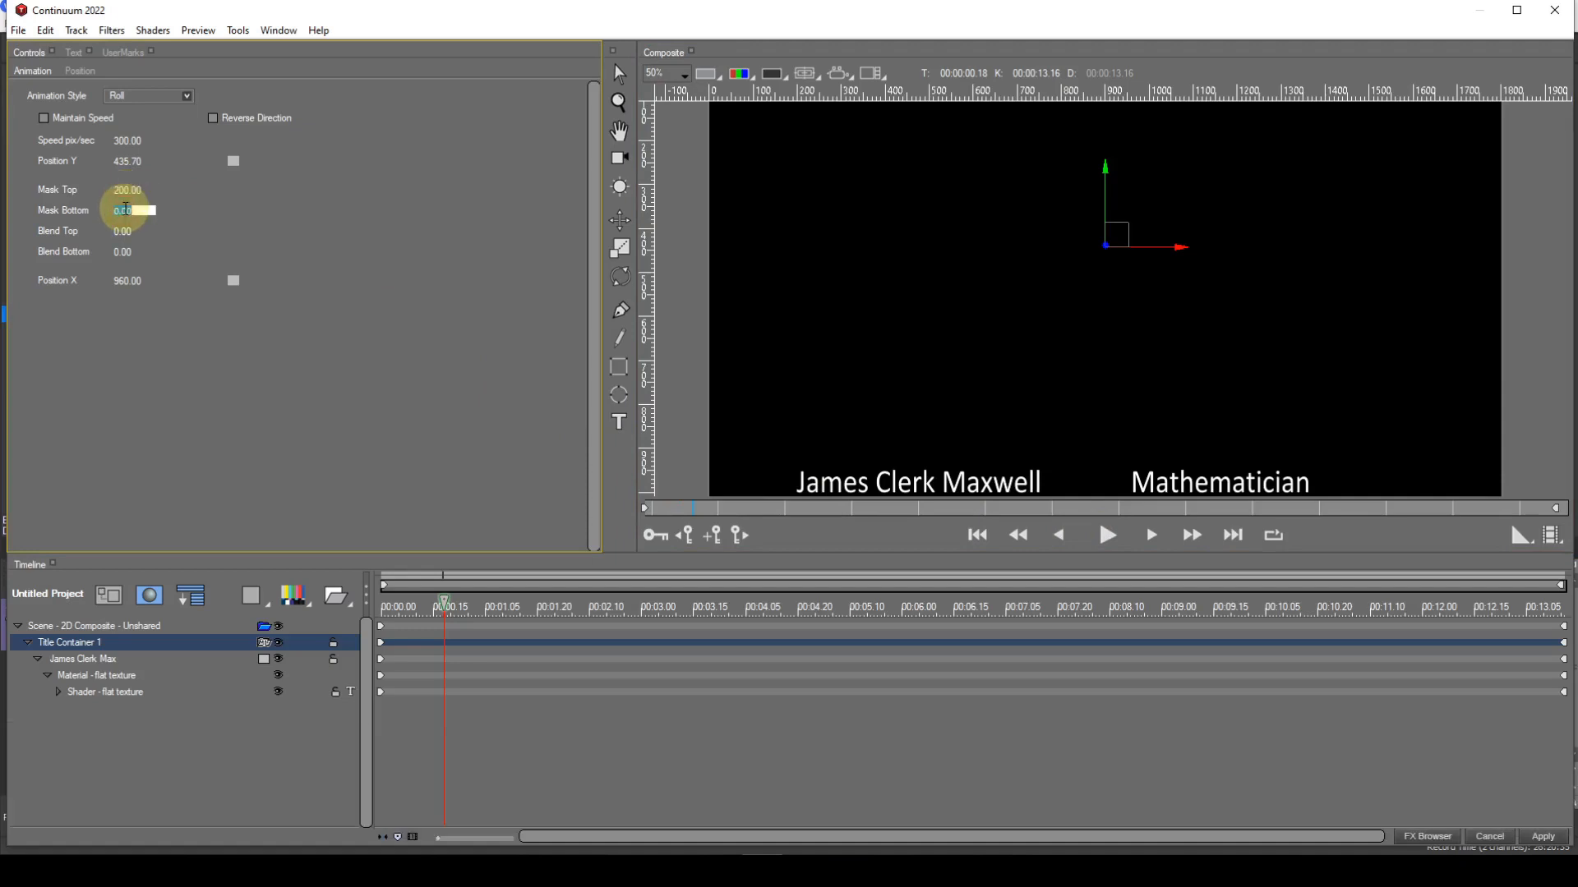
text(200)
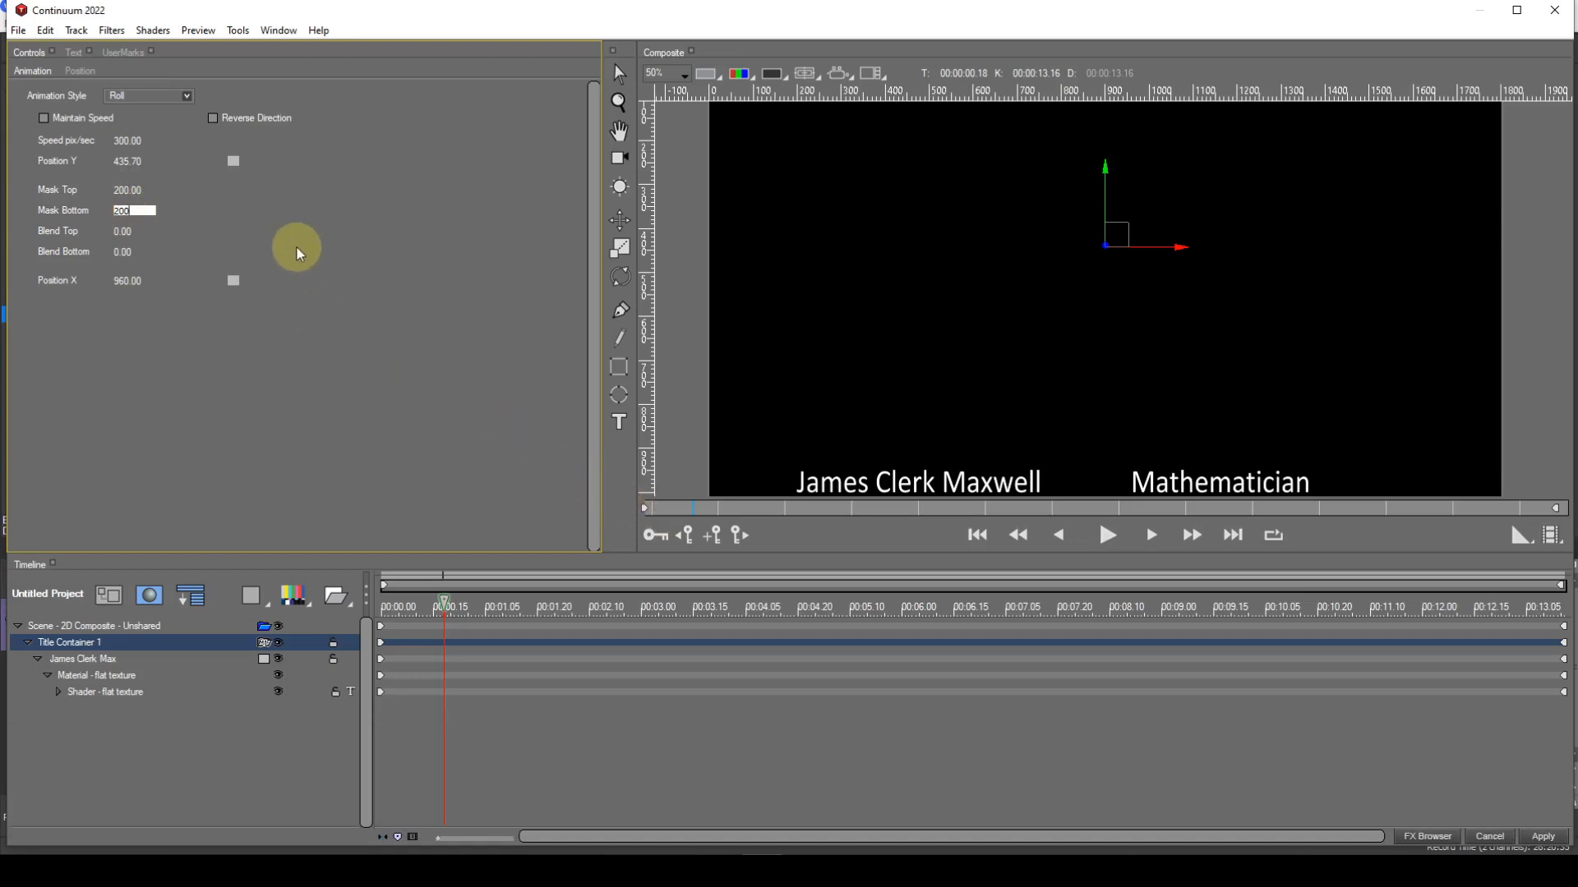
key(Return)
click(978, 540)
click(1110, 541)
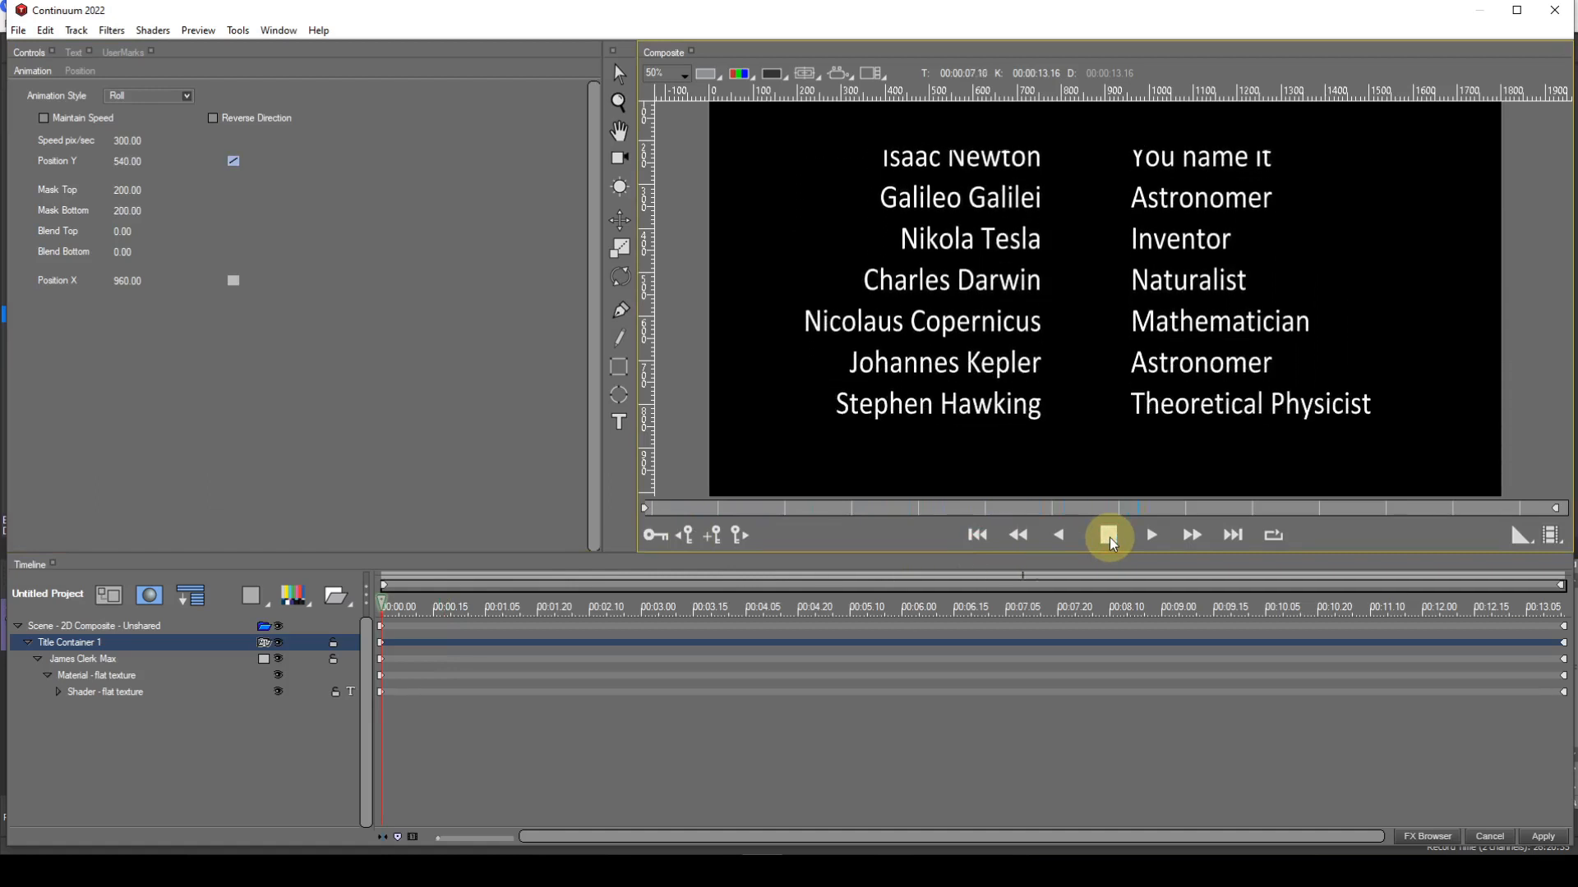
click(1110, 539)
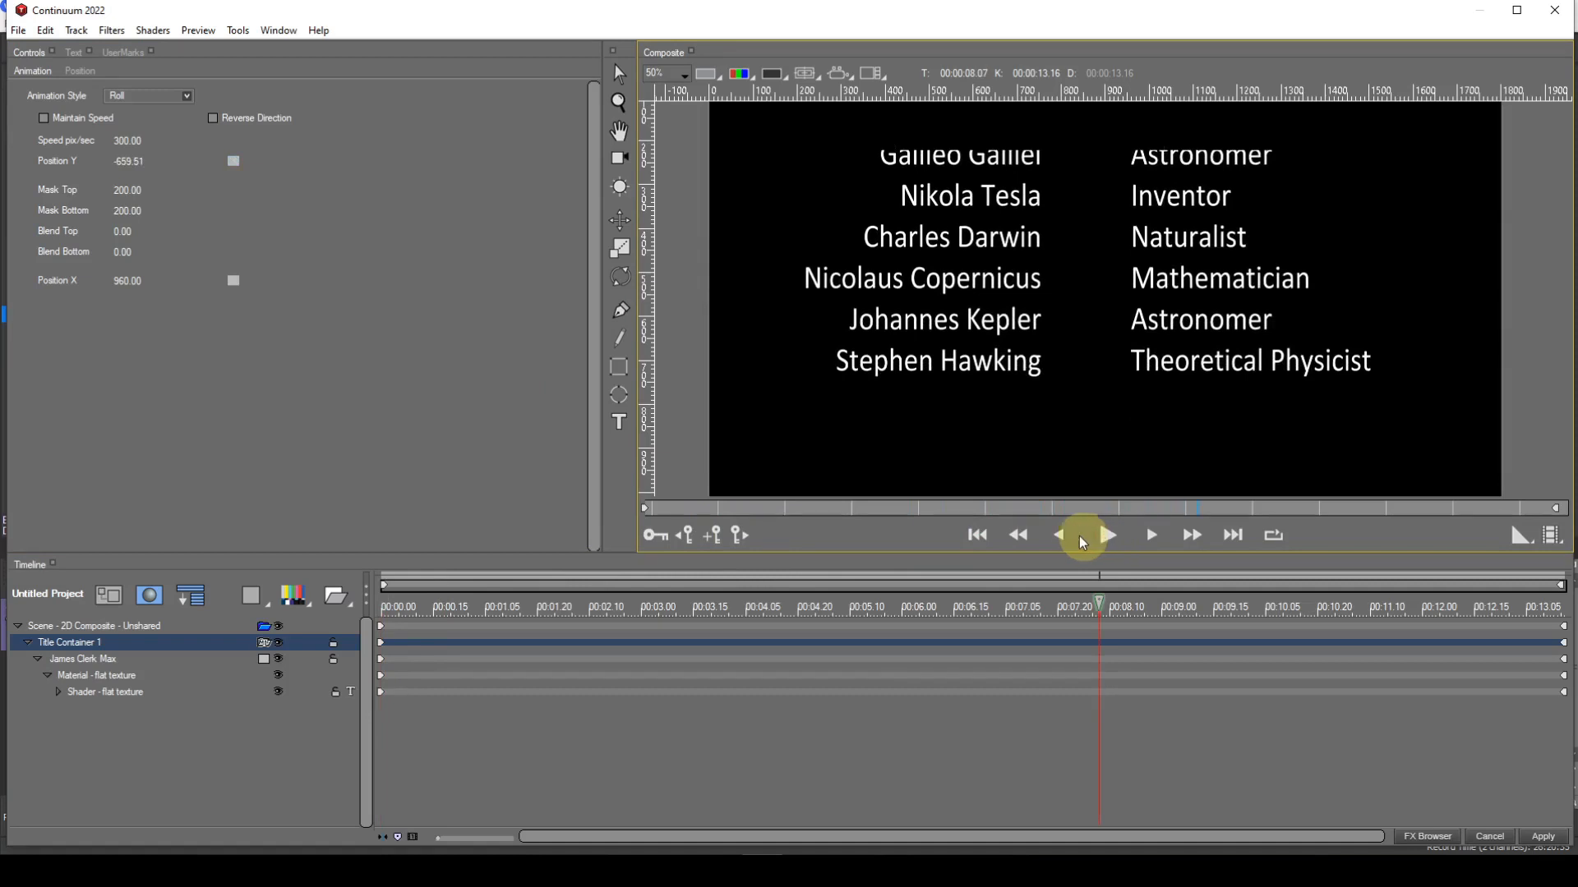
Step: Set the roll's top and bottom blends to 100 each and play the credits from the start
click(117, 232)
text(100)
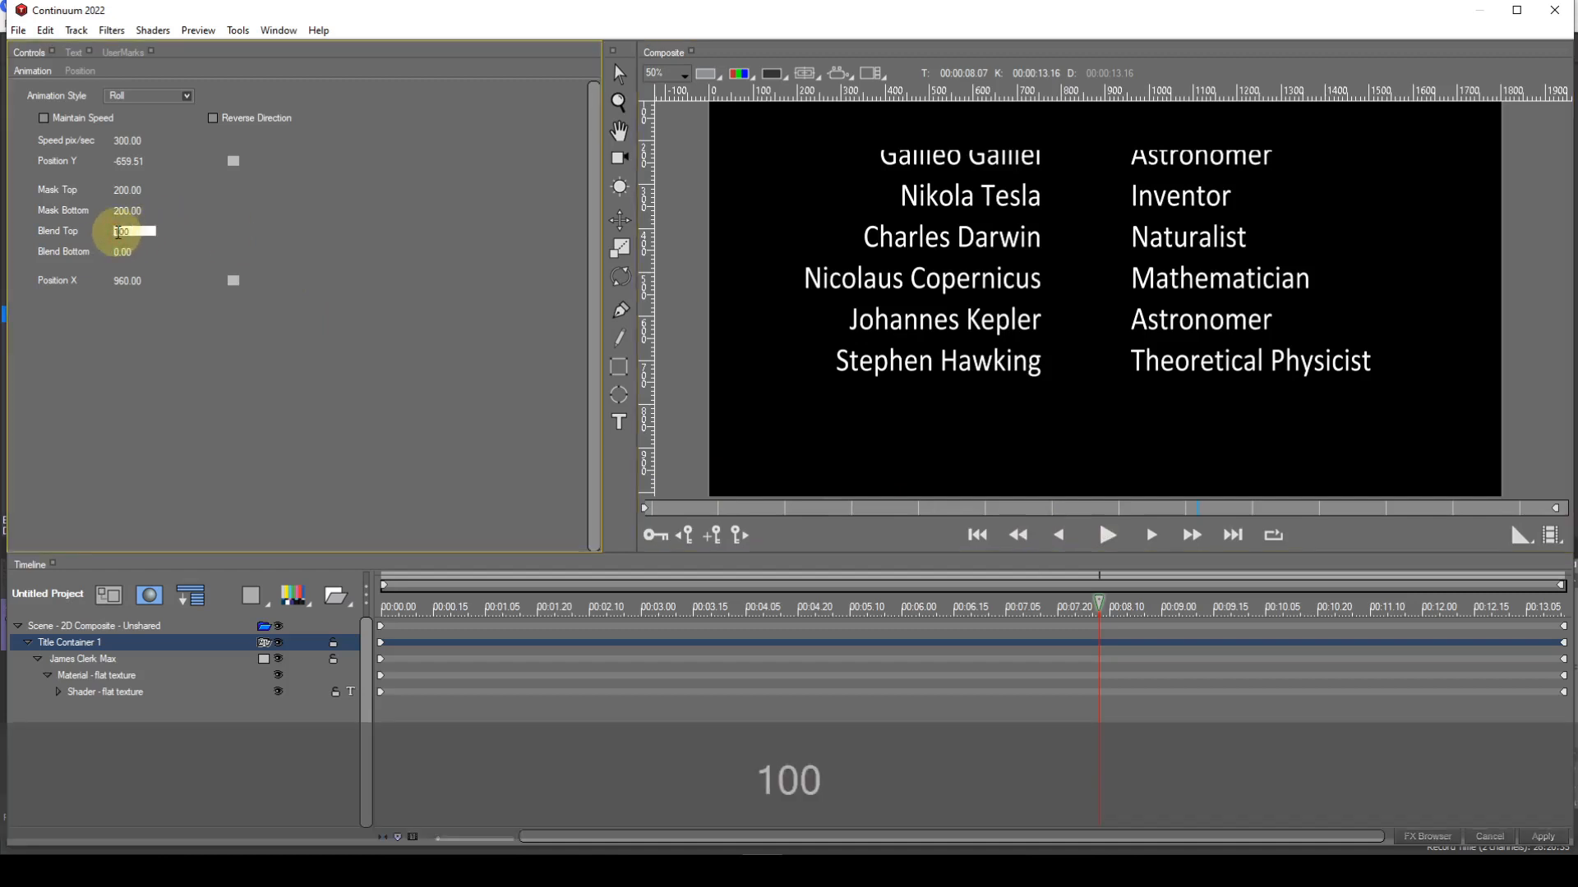
click(122, 250)
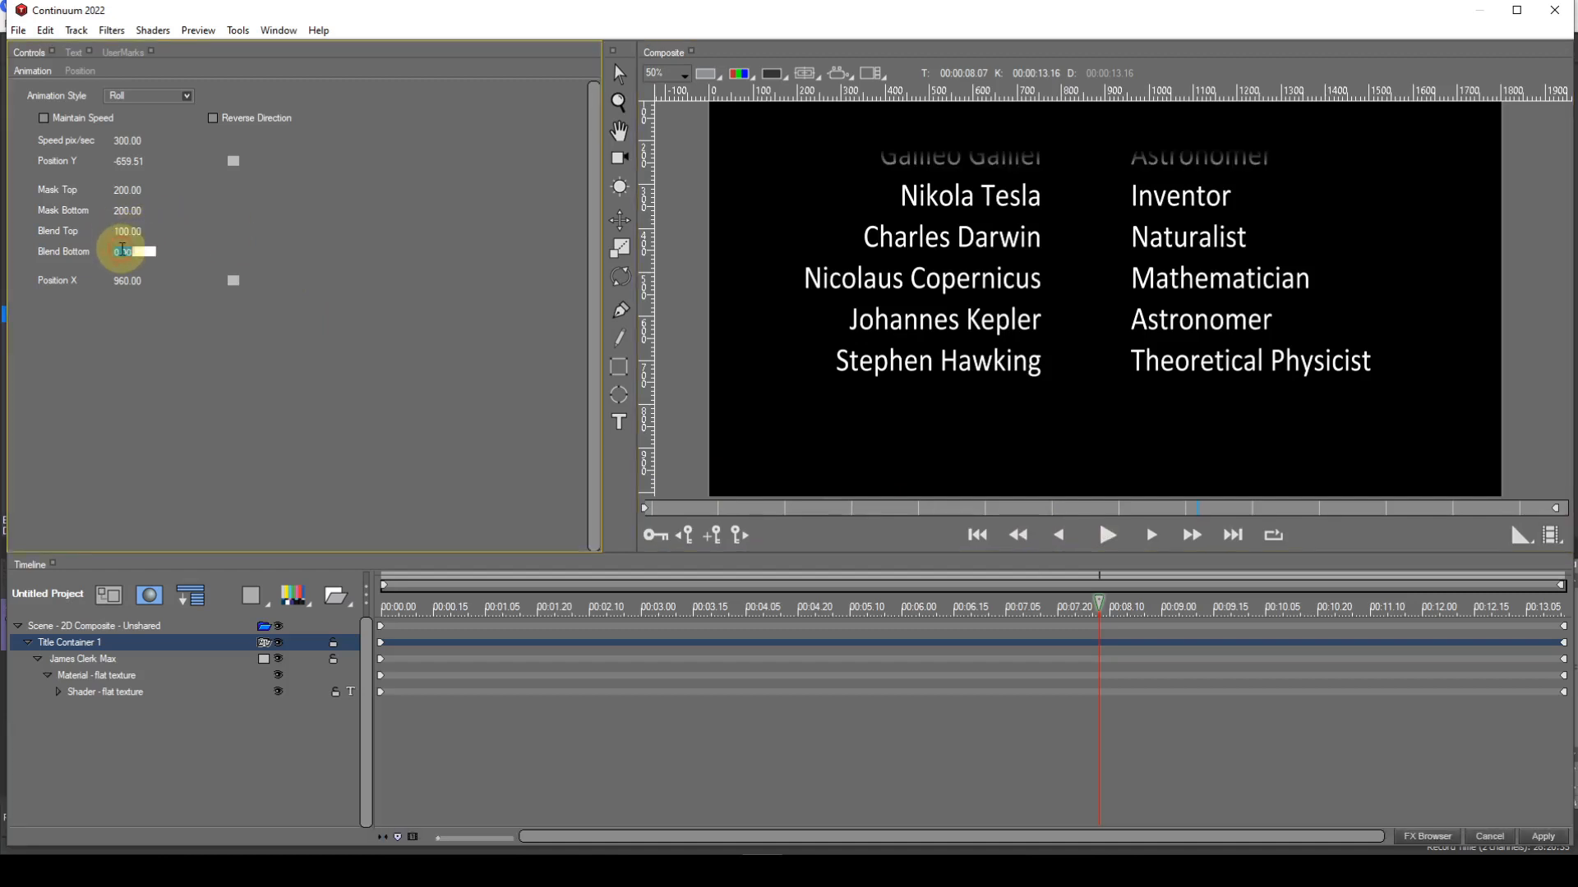
text(100)
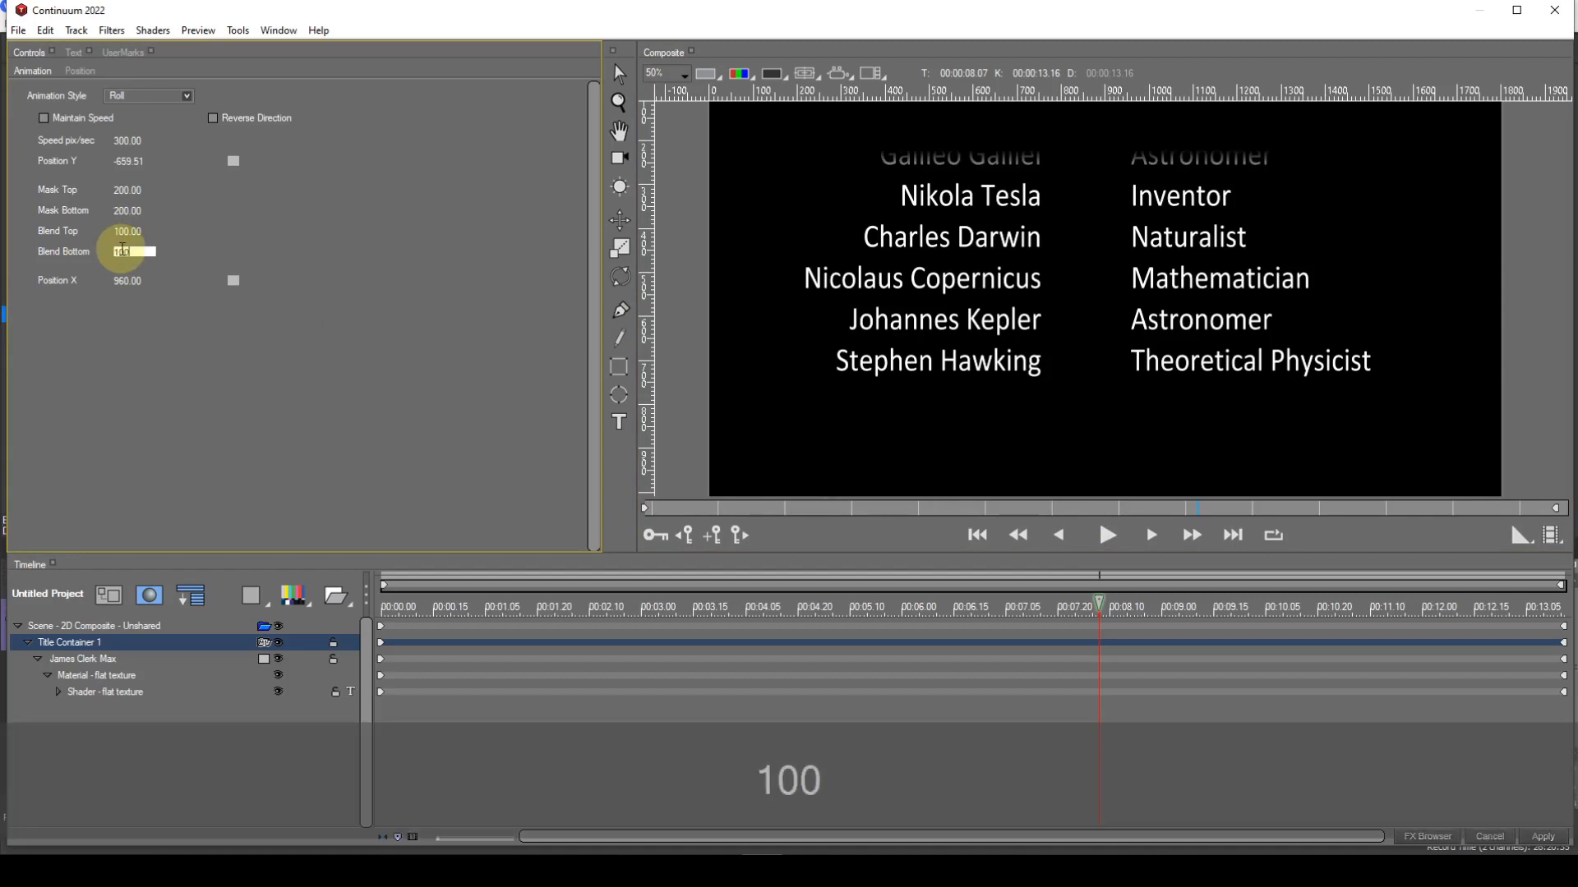
click(310, 273)
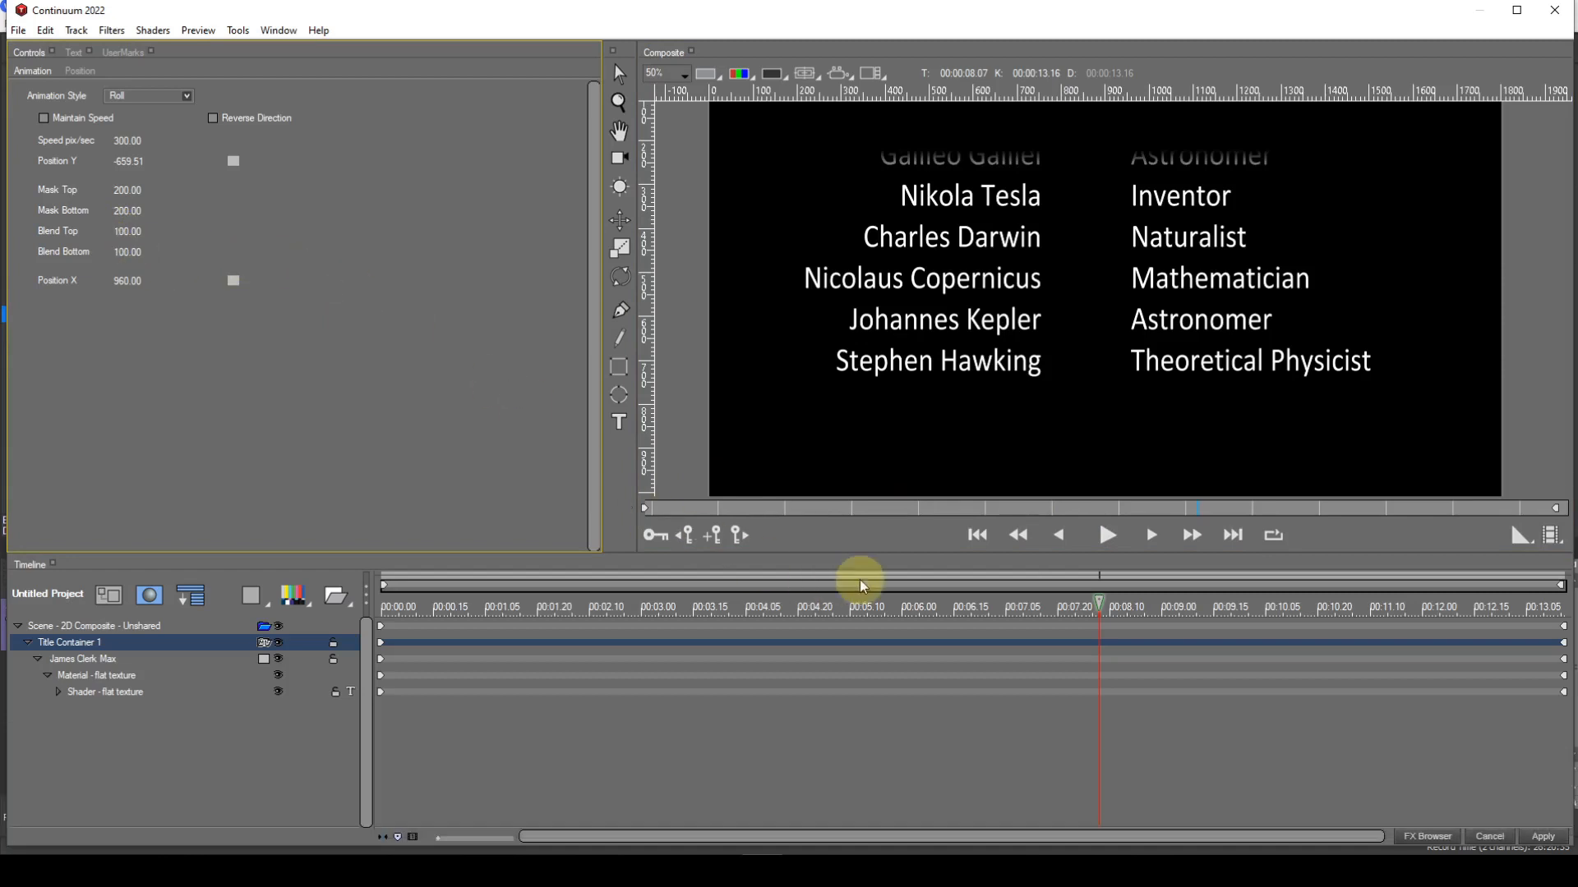
click(978, 535)
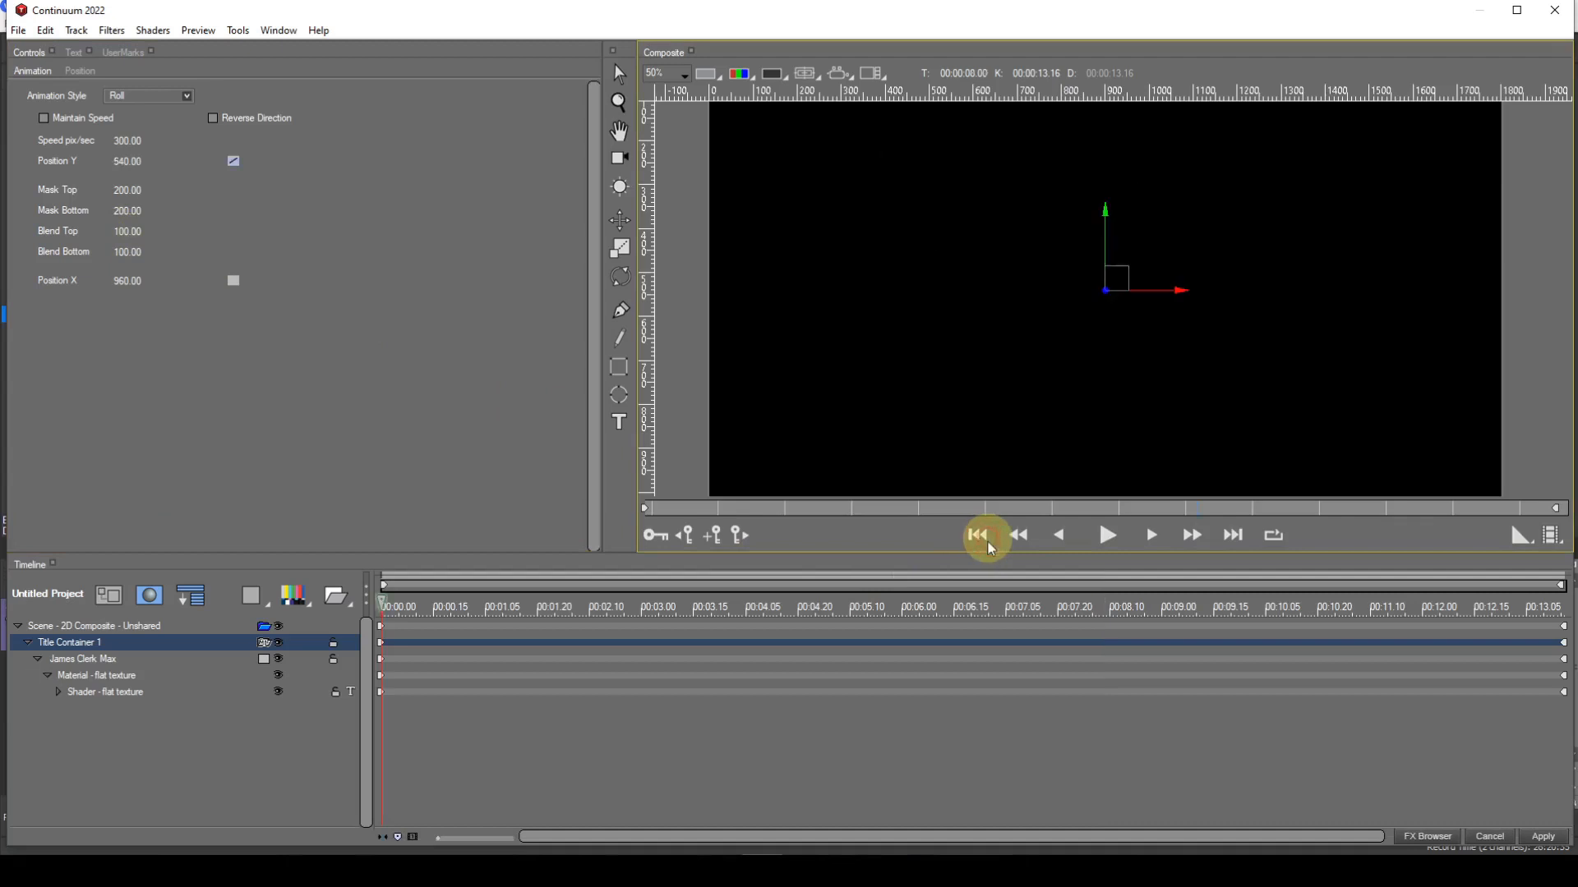
click(1109, 538)
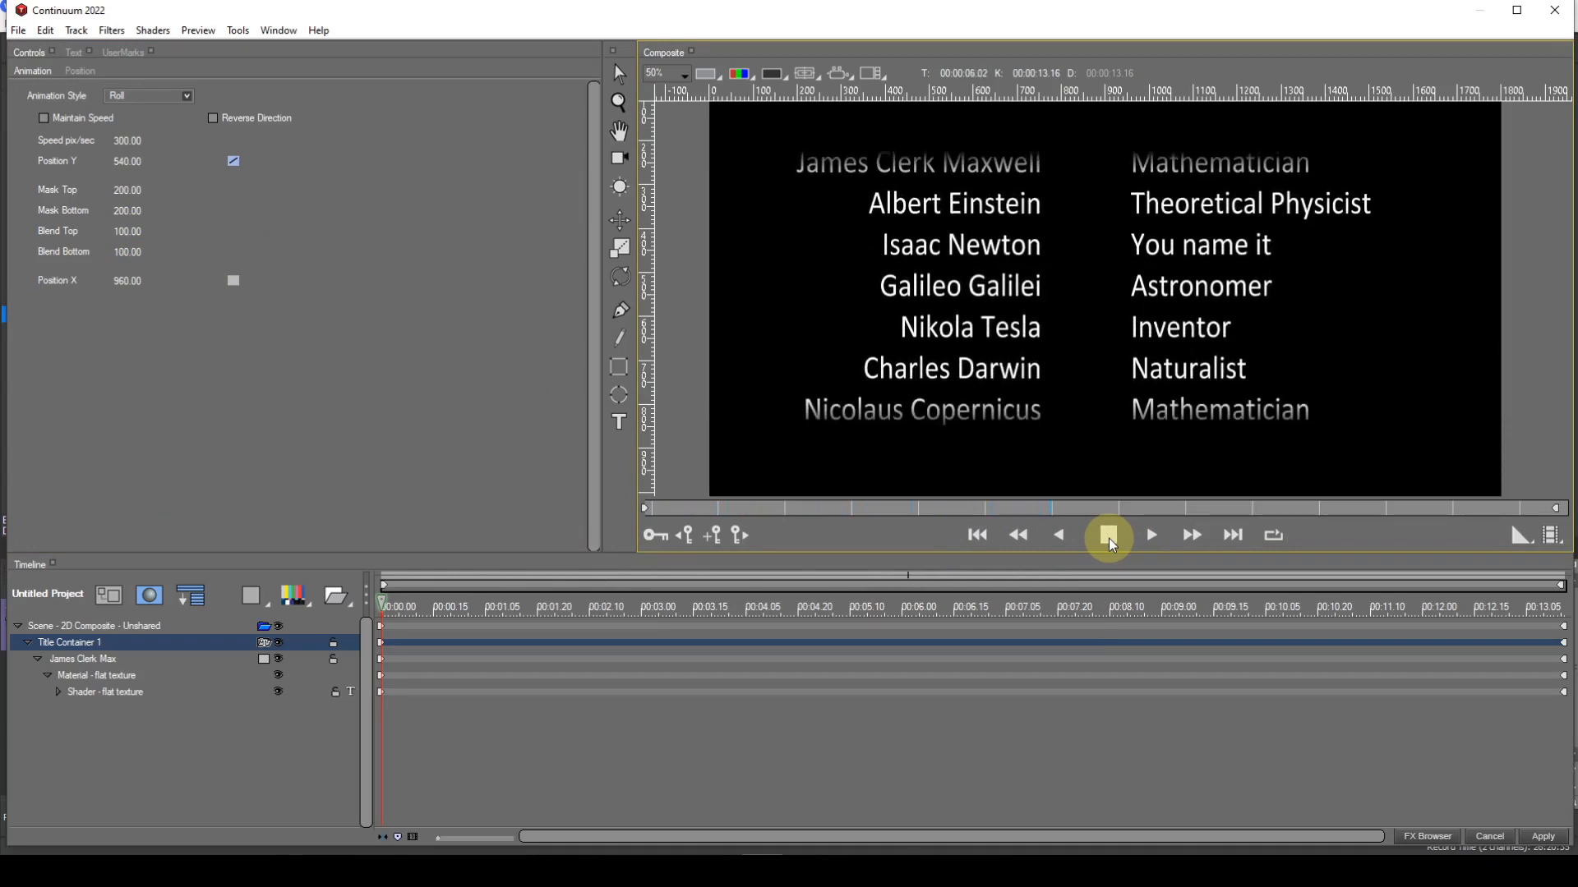
click(1109, 541)
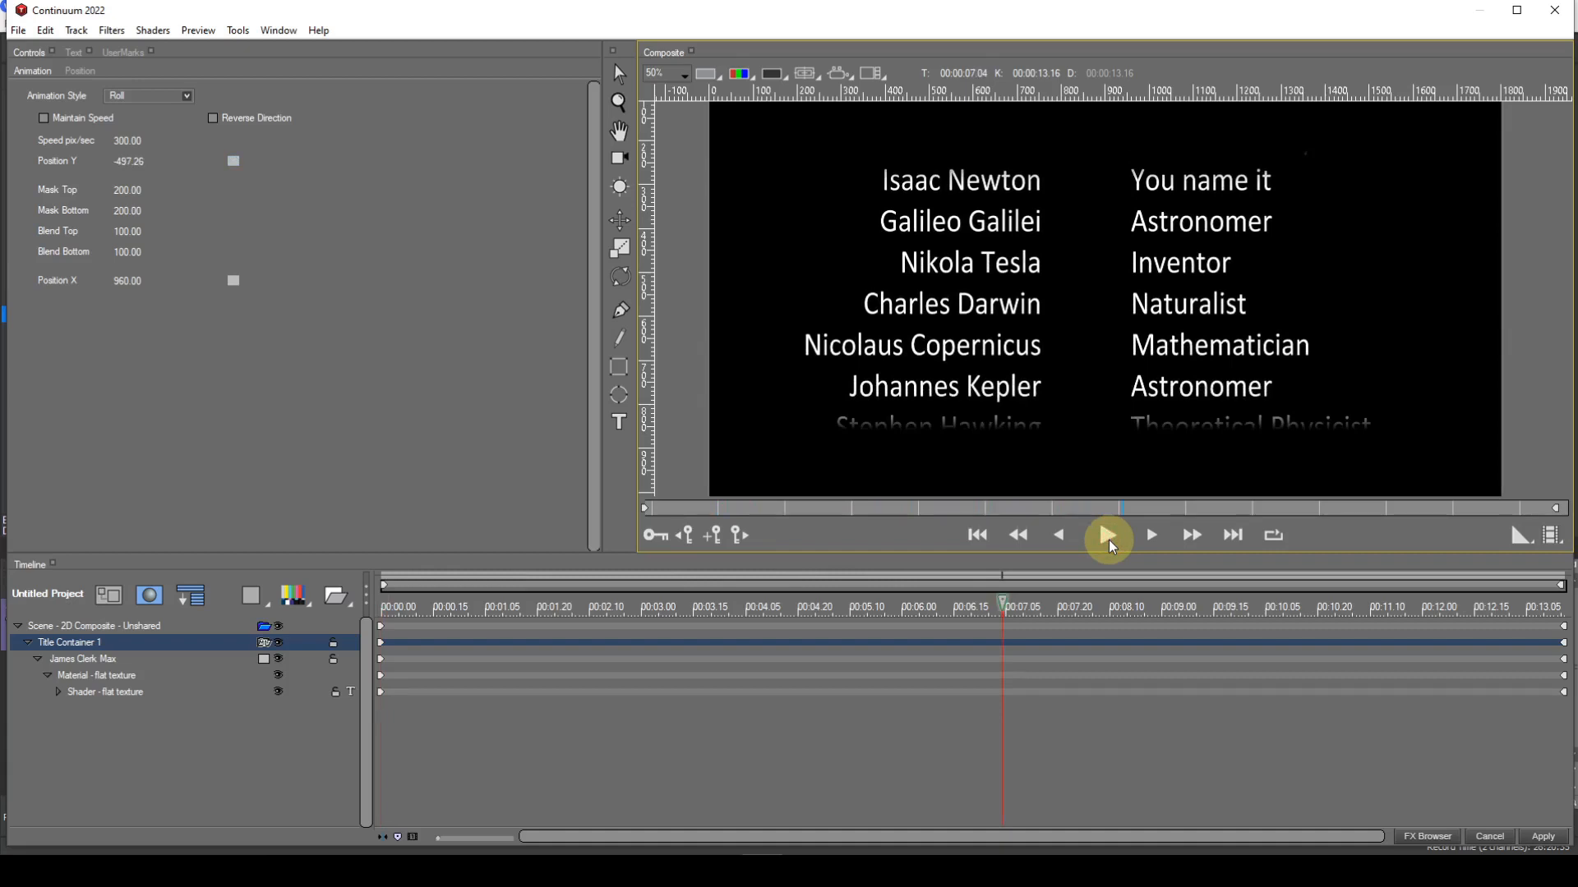
Step: Set the roll's horizontal position to 800 and play the credits from the first frame
click(127, 284)
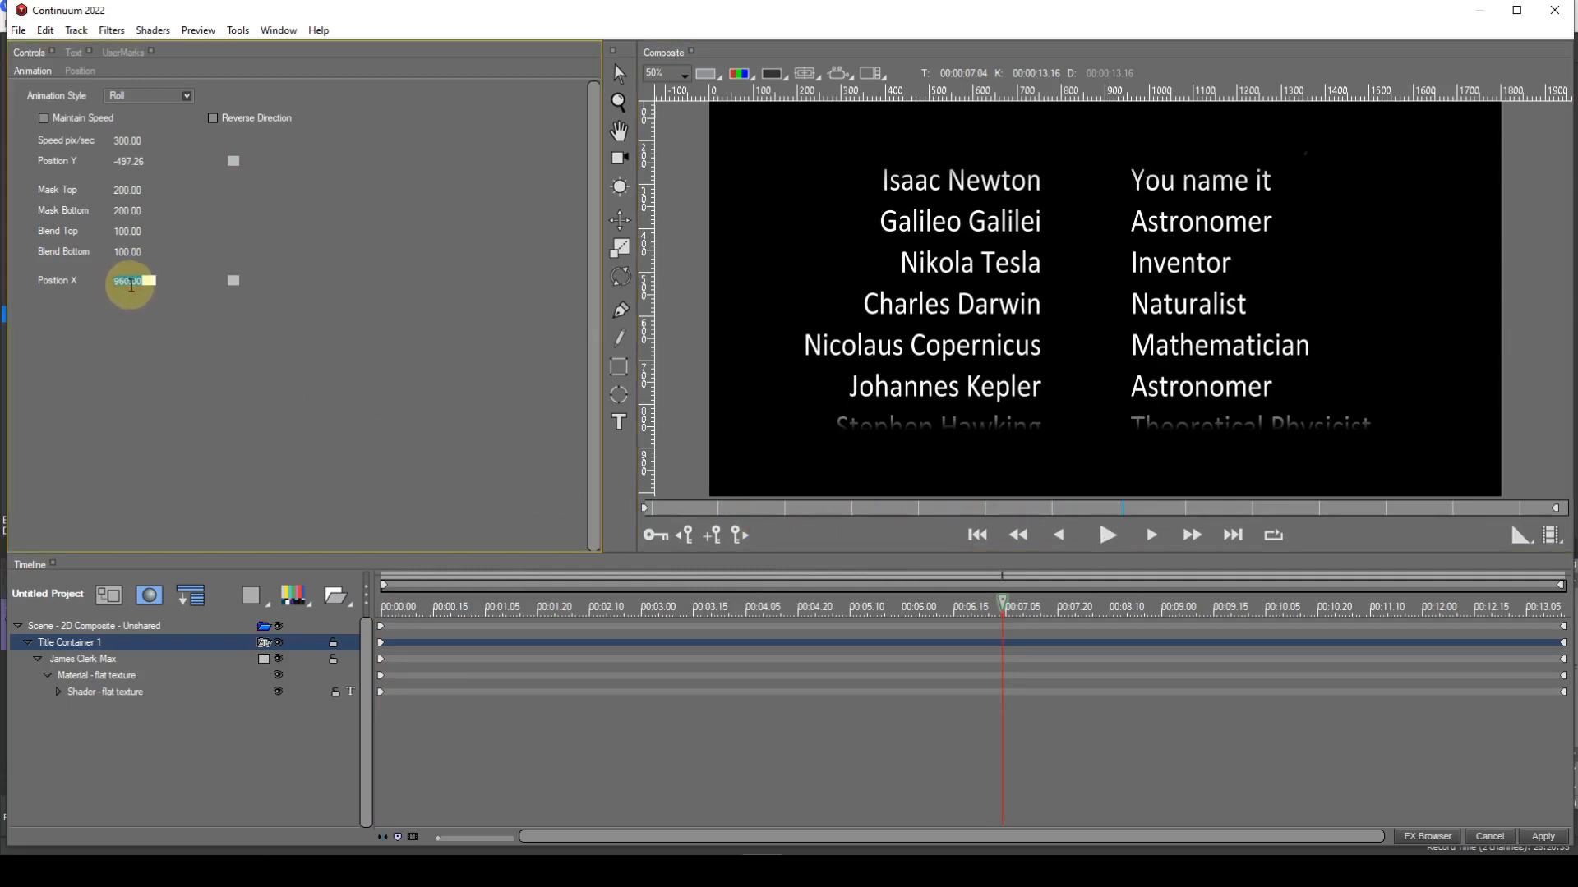
text(800)
key(Return)
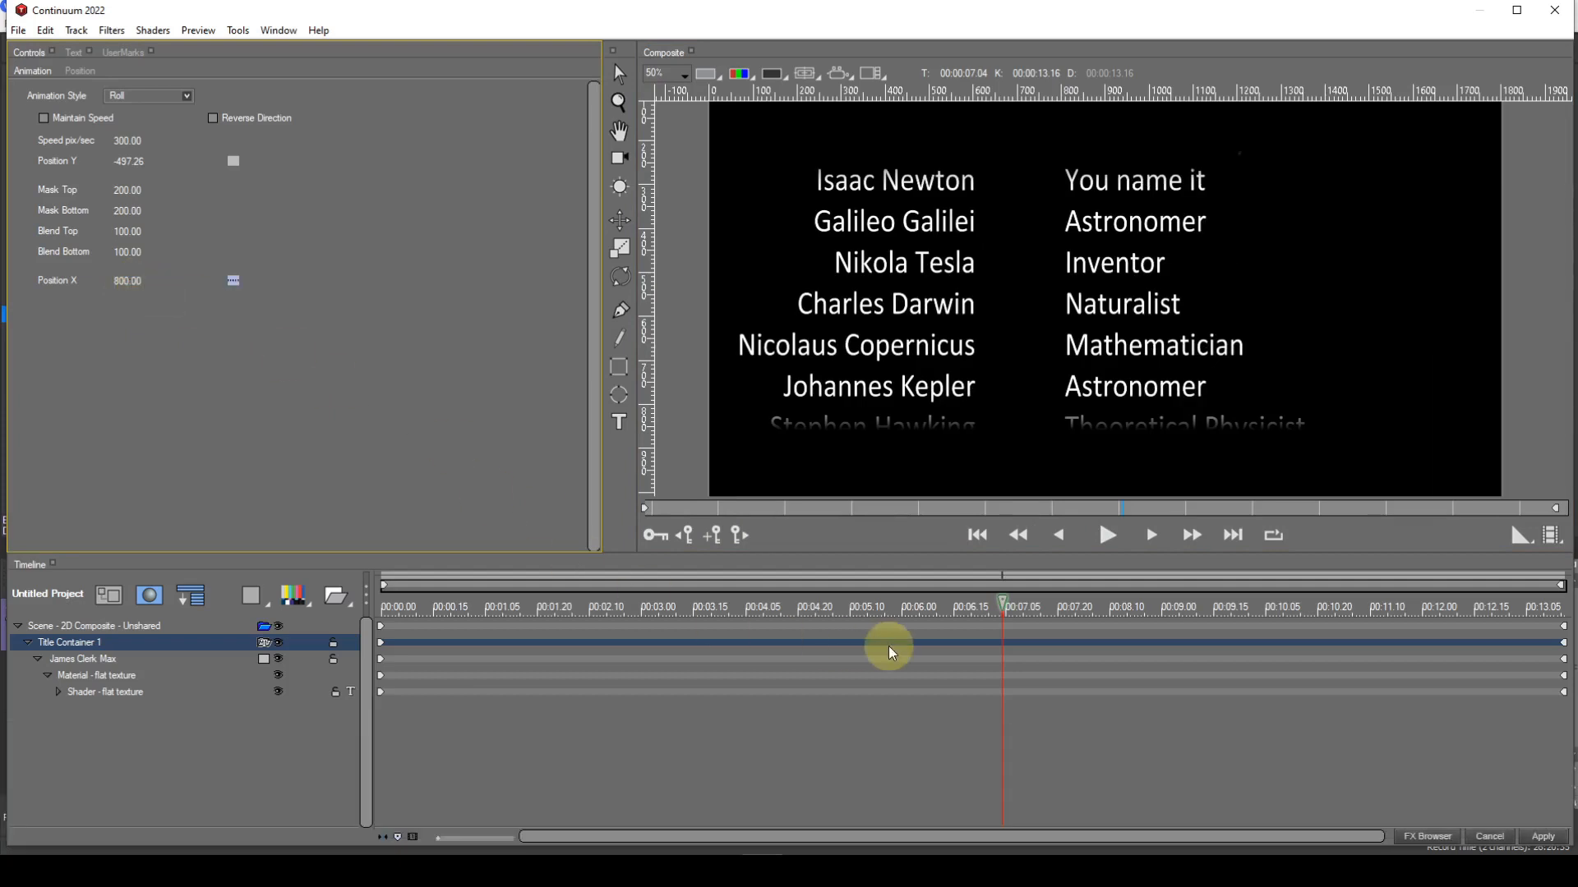
click(977, 535)
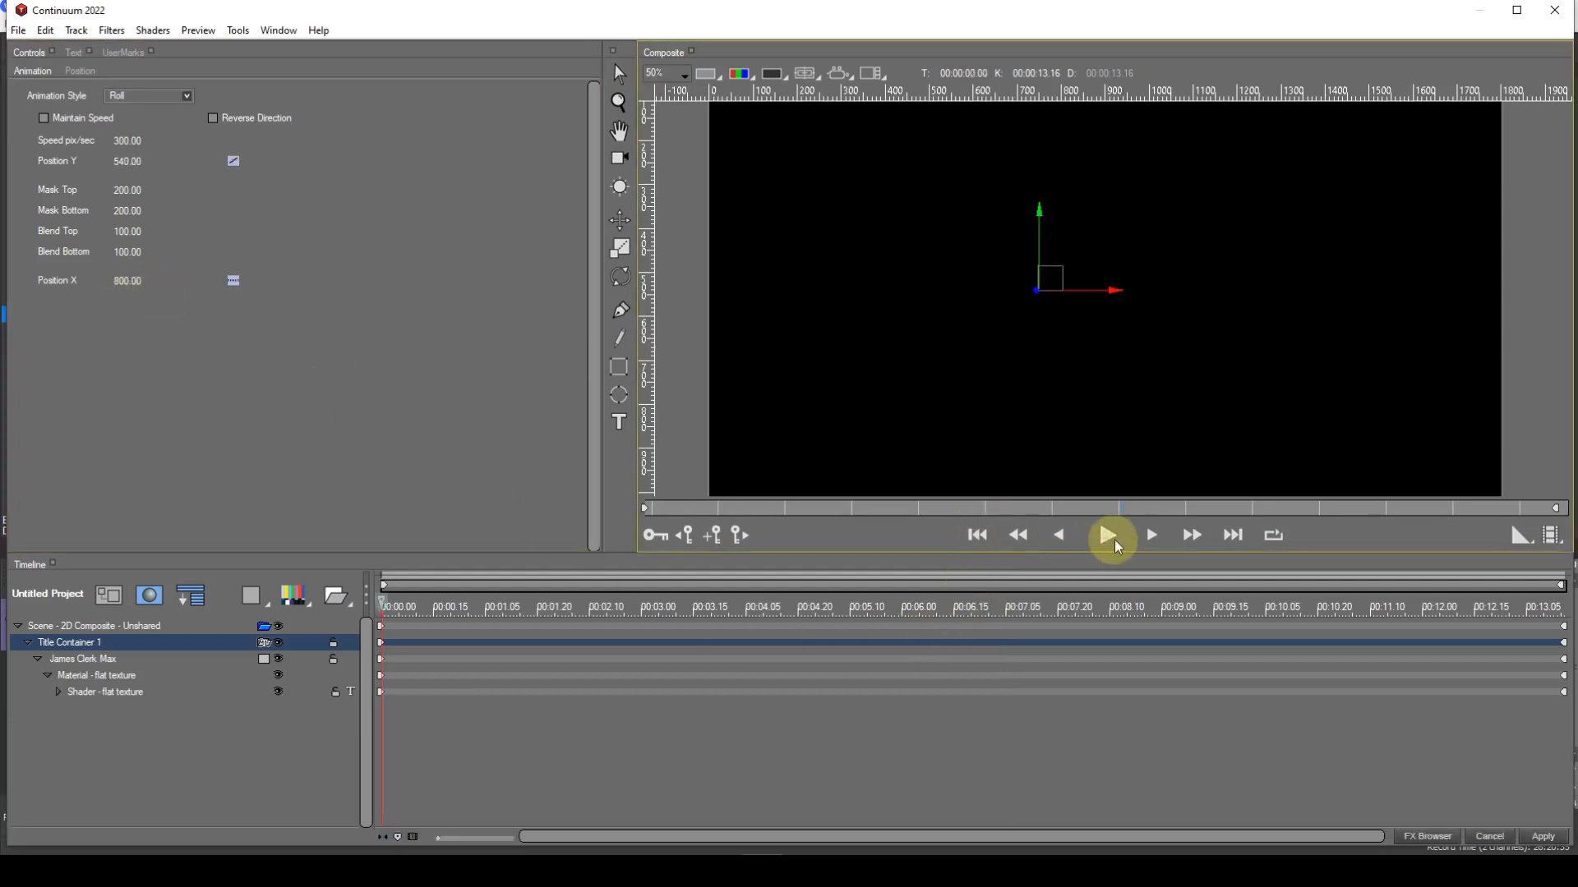
click(1109, 538)
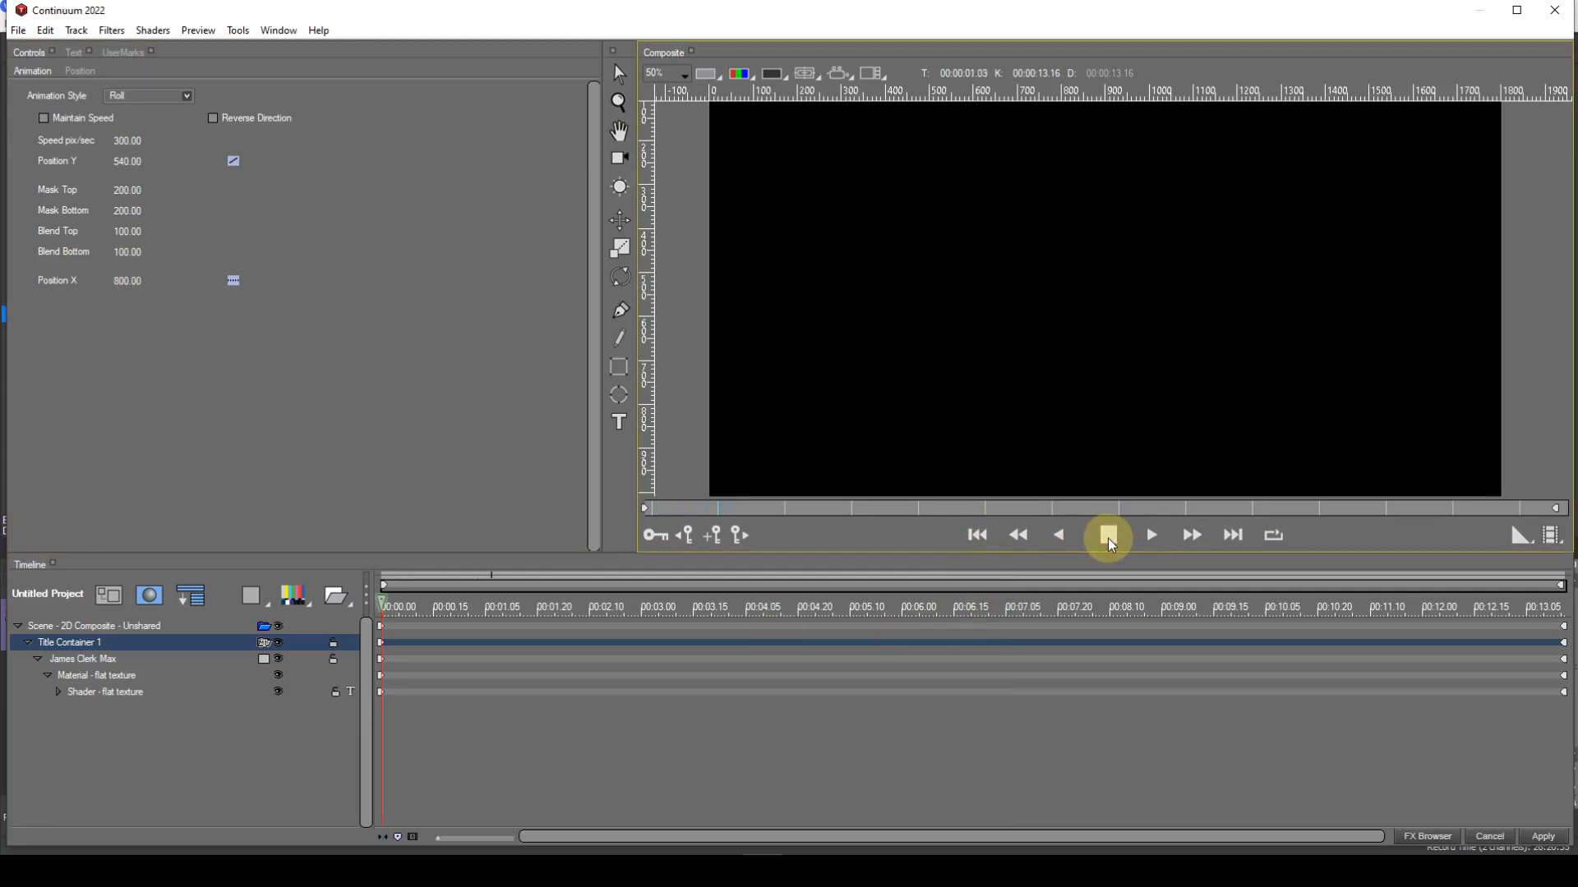
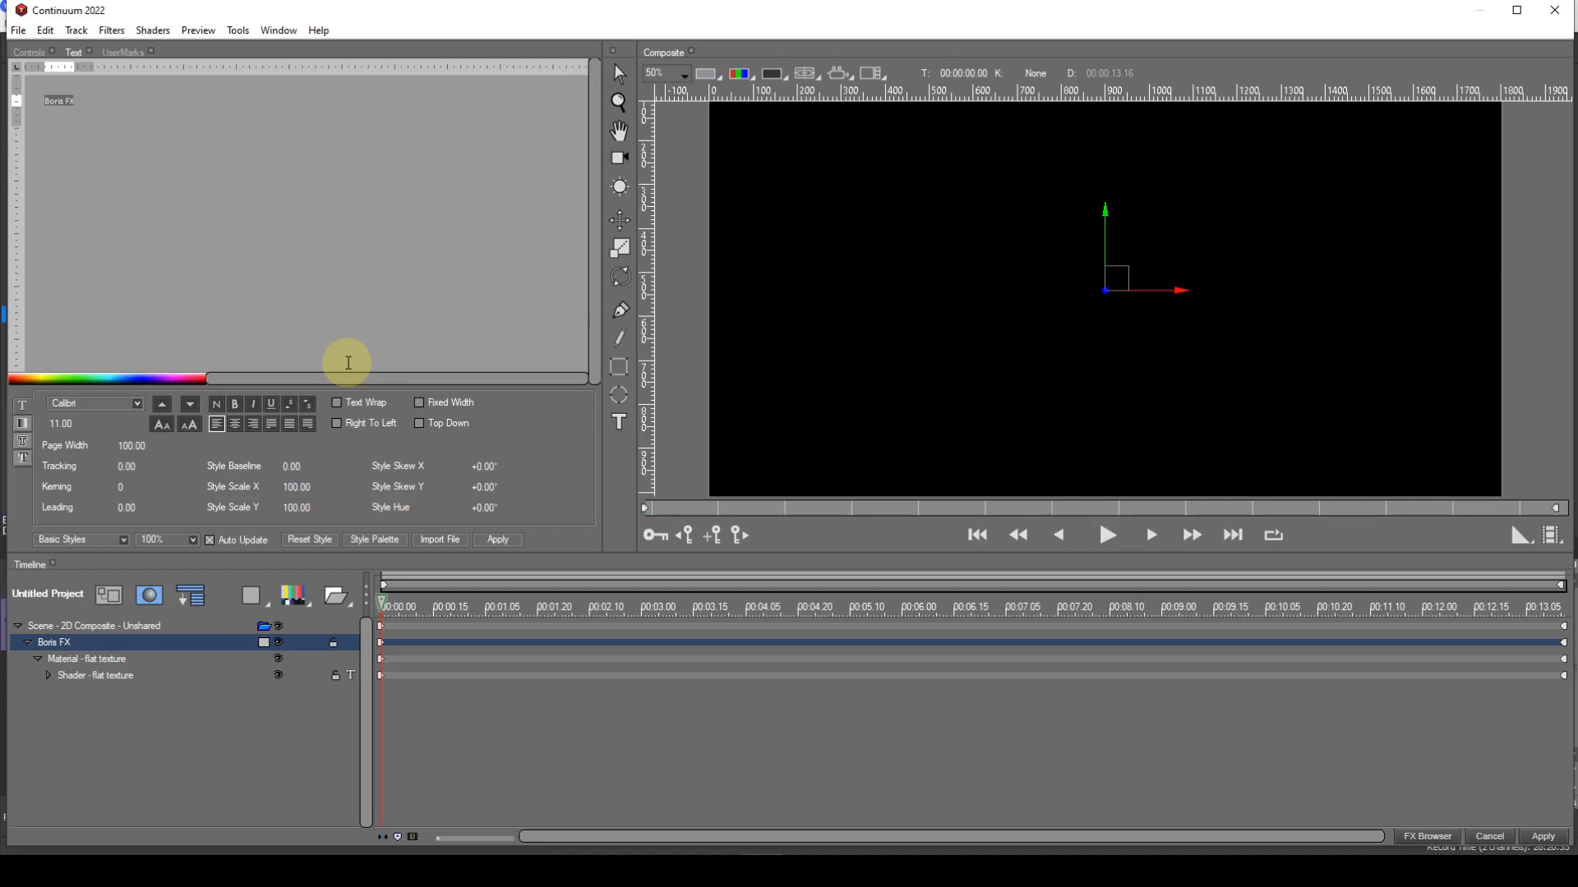
Step: Clear the default "Boris FX" text from the new text track
right_click(275, 225)
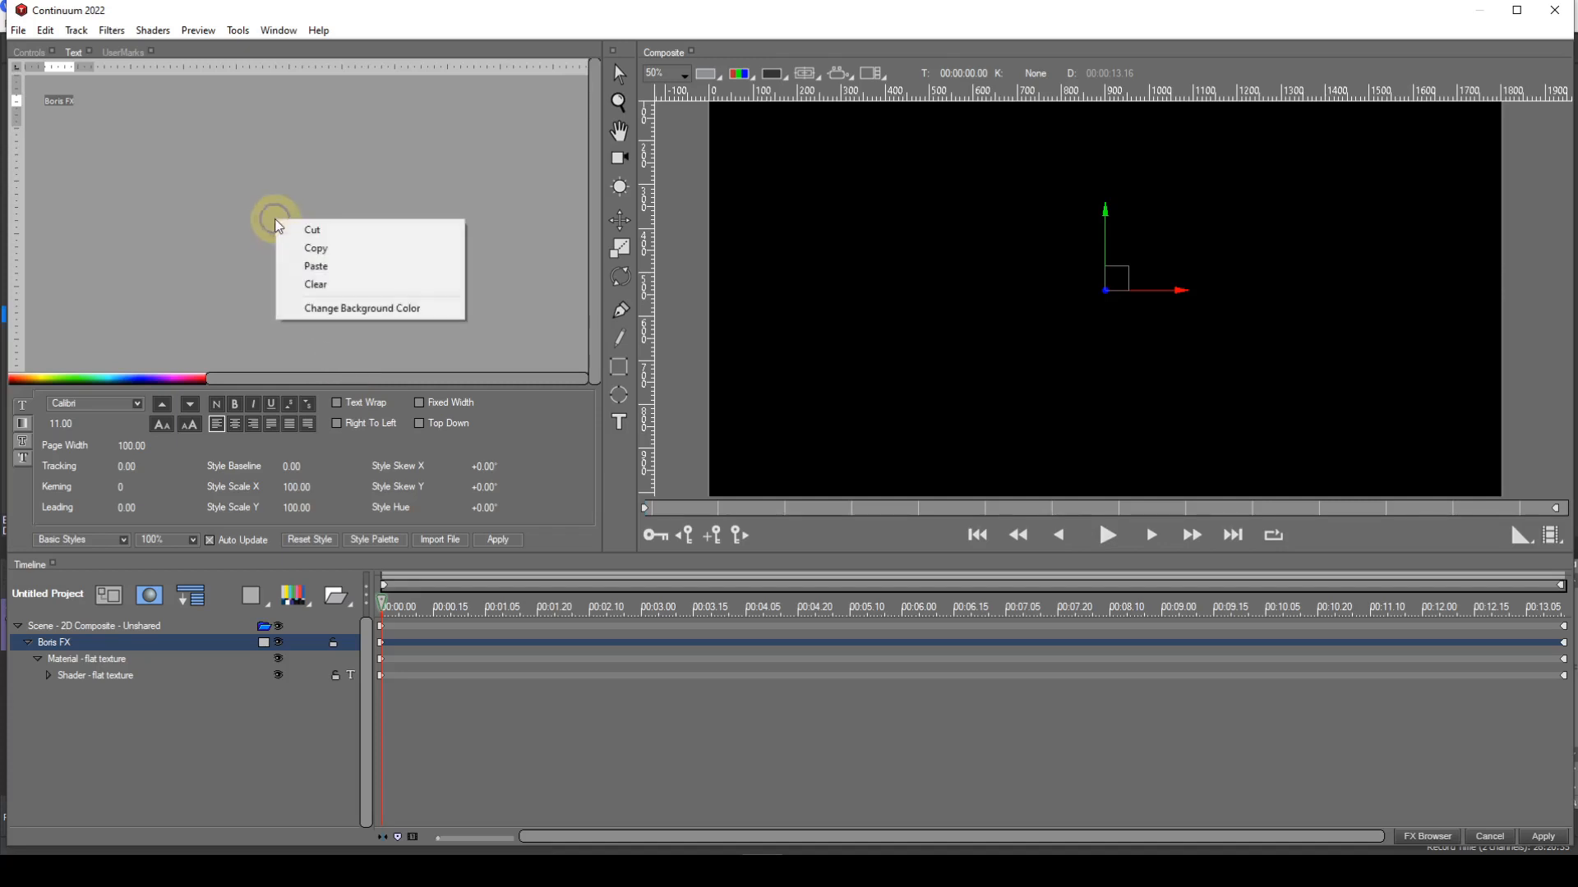
key(ctrl+a)
key(Delete)
click(110, 97)
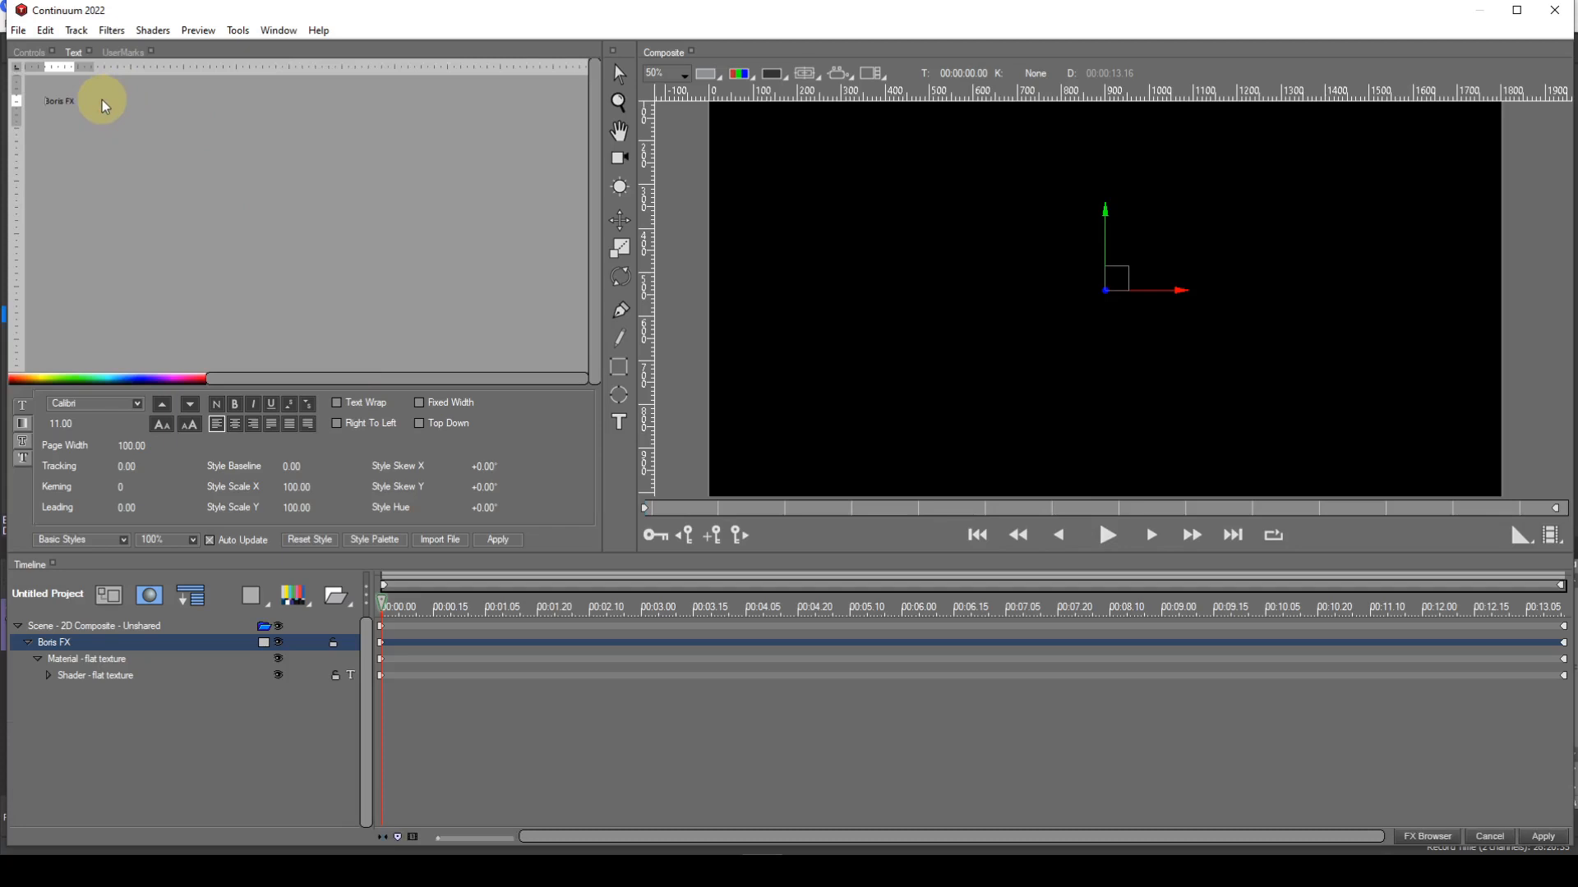
key(ctrl+a)
key(Delete)
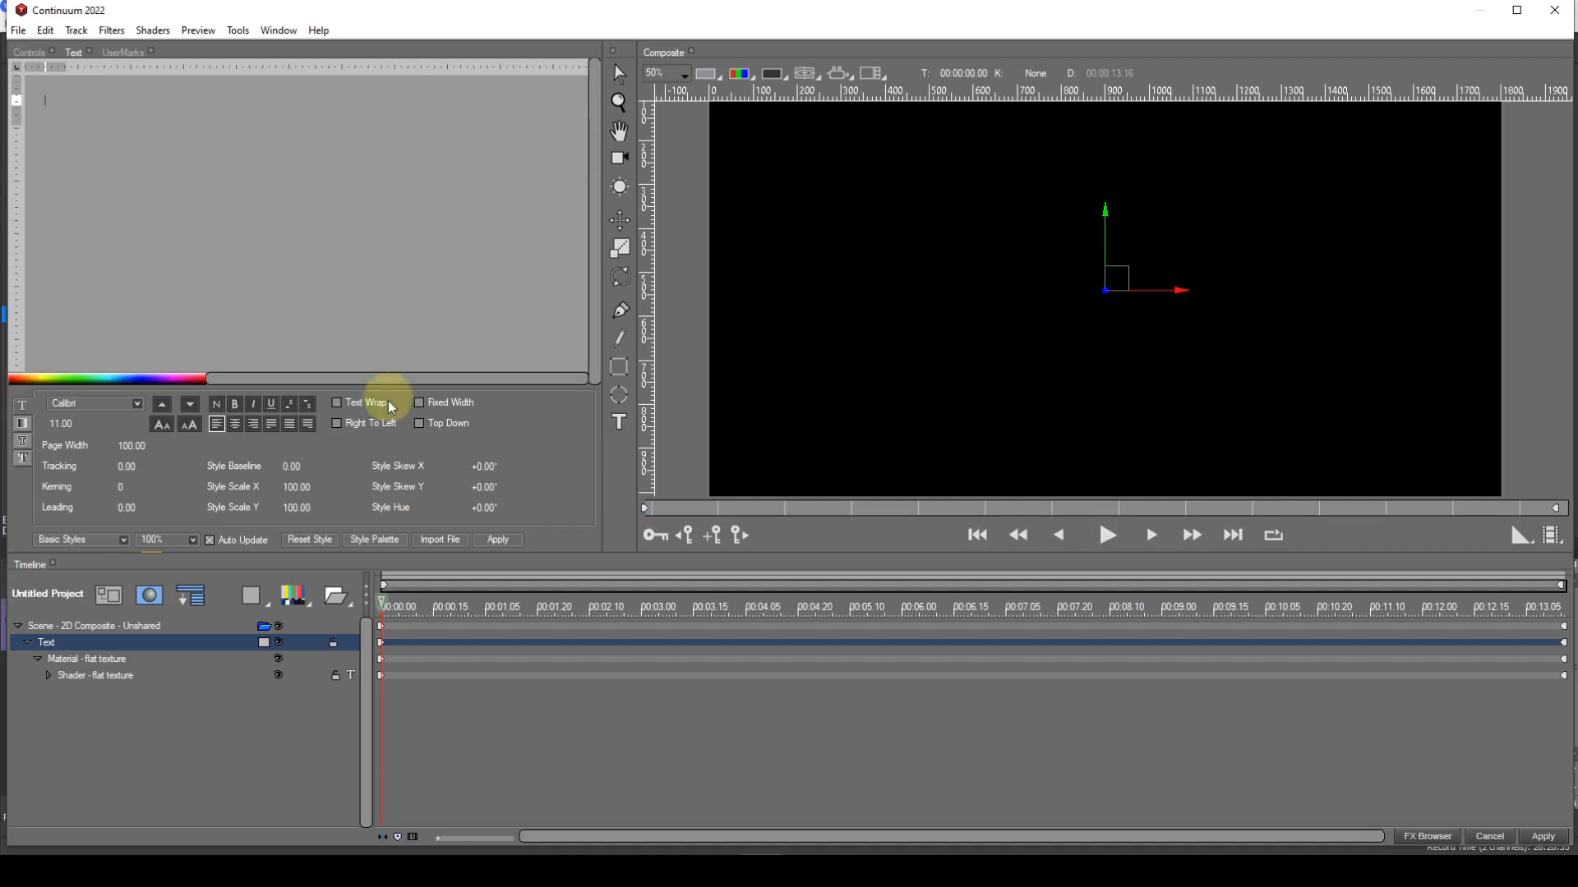
Step: Import Quote.rtf as the track's text and remove the empty line after the quote
click(440, 540)
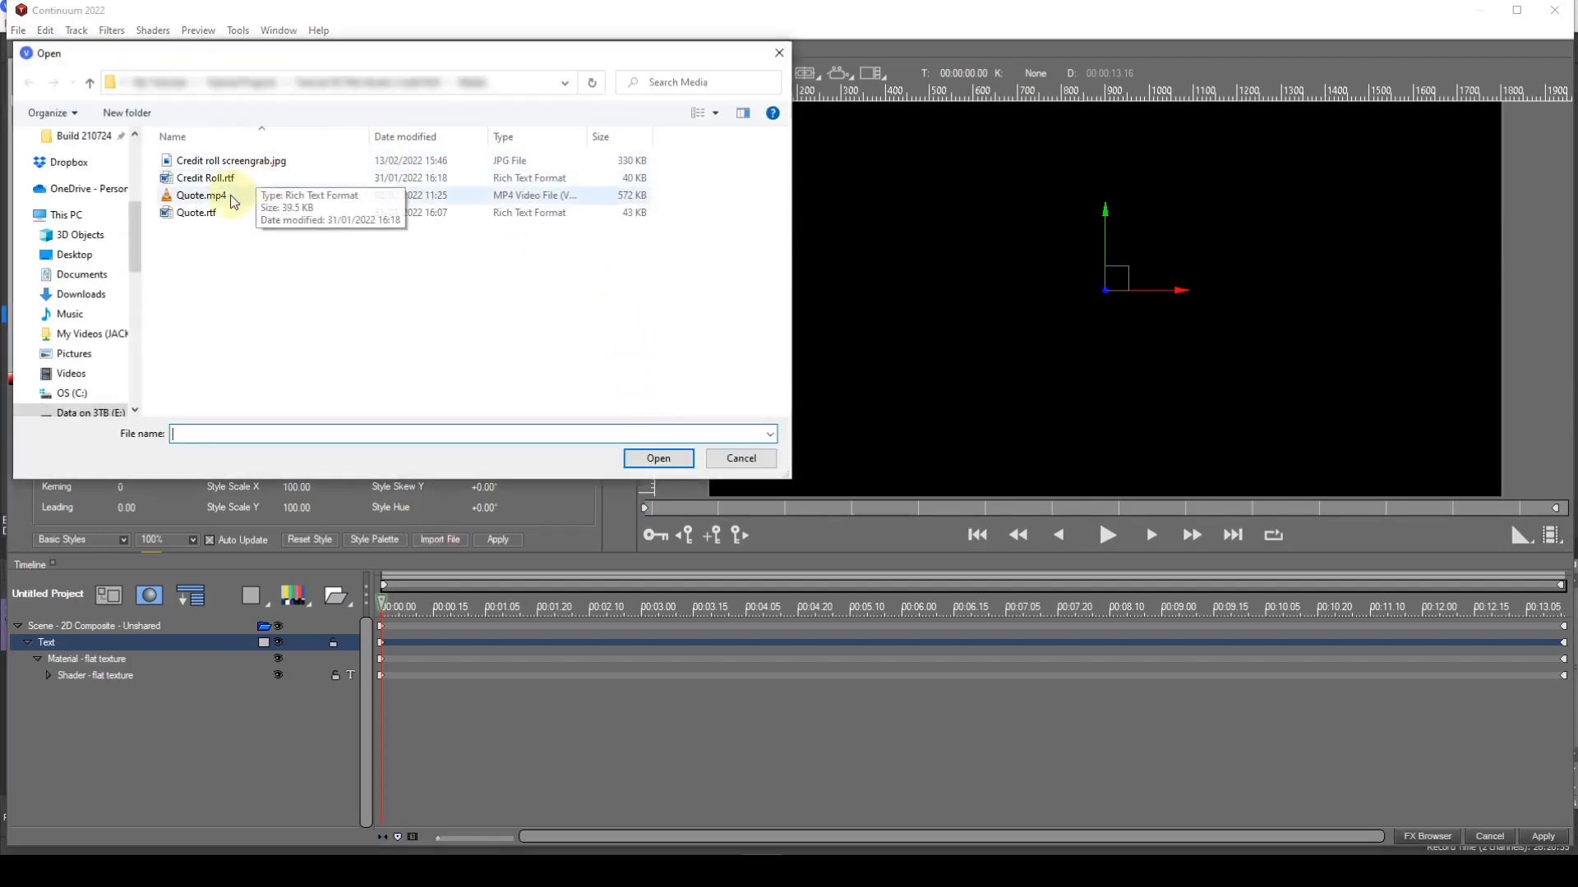
click(208, 214)
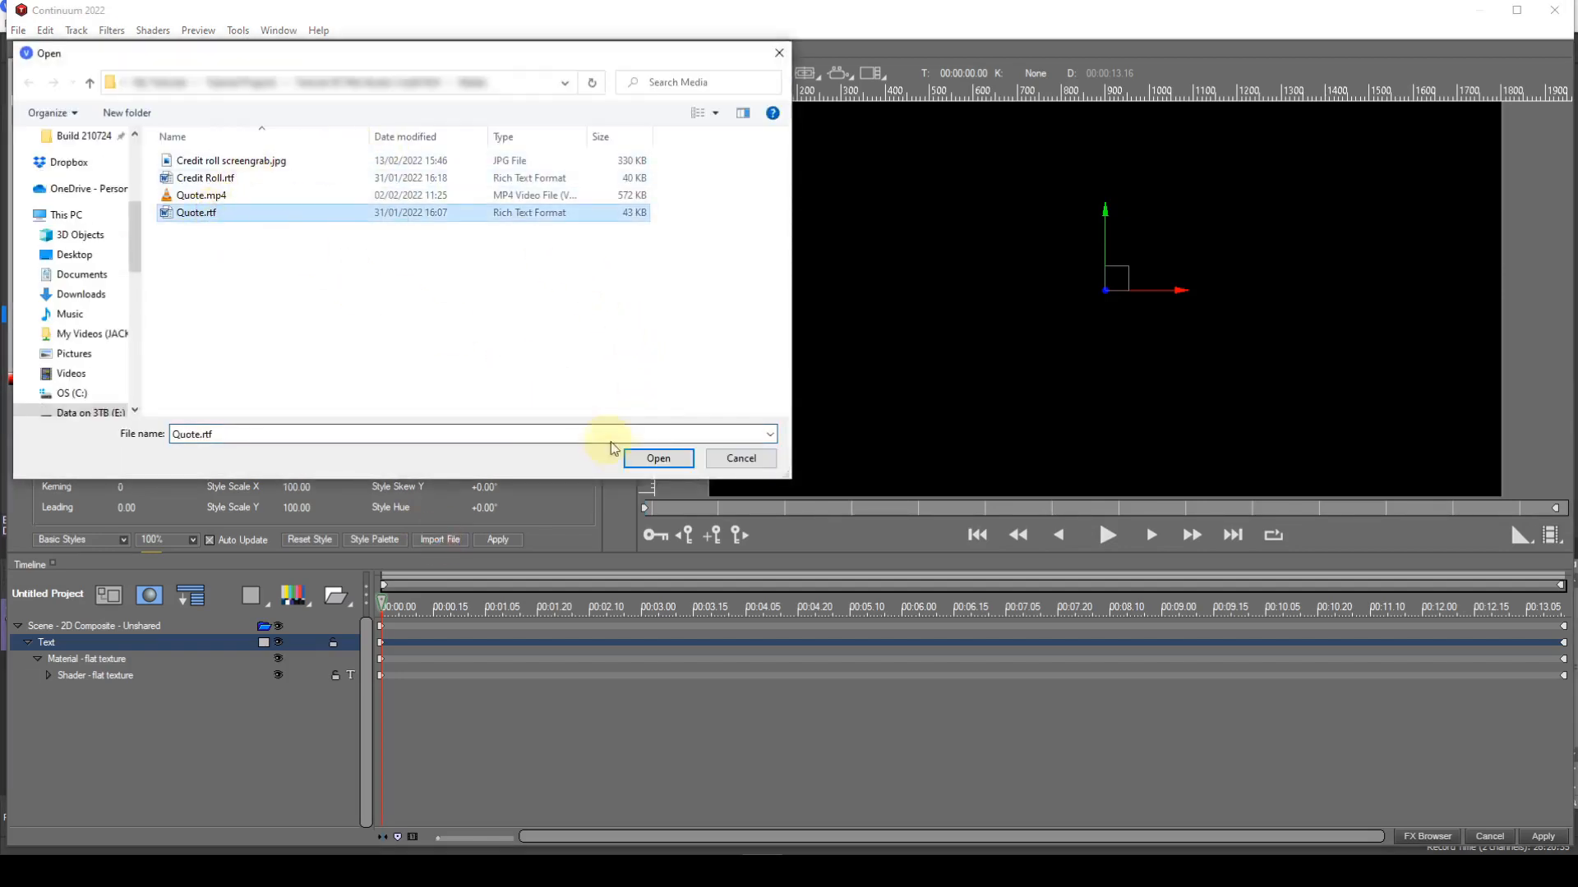
click(639, 460)
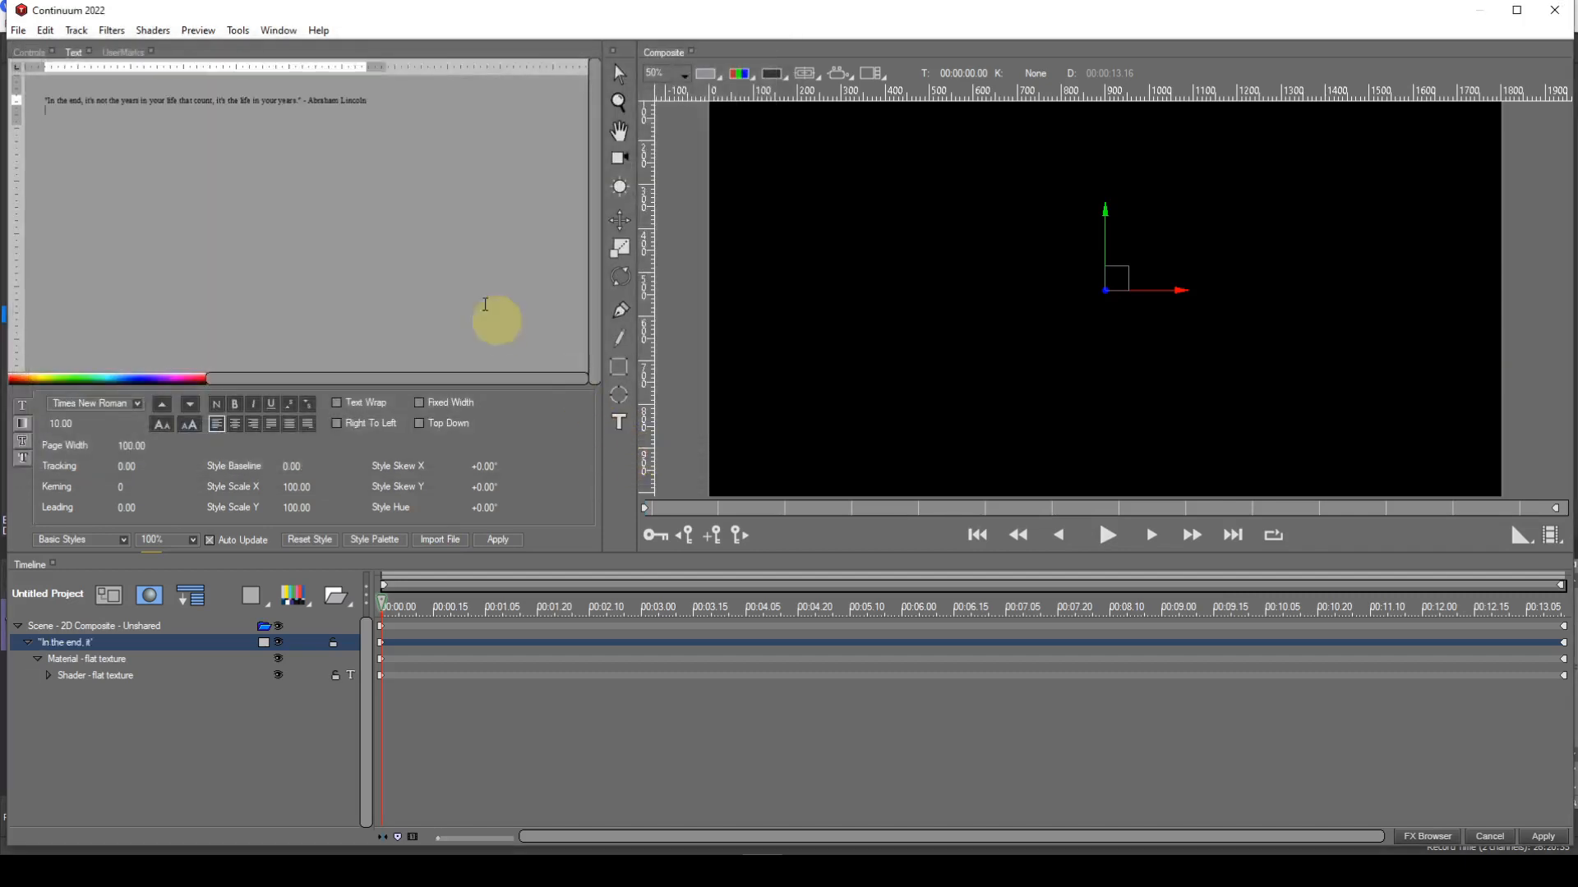
key(BackSpace)
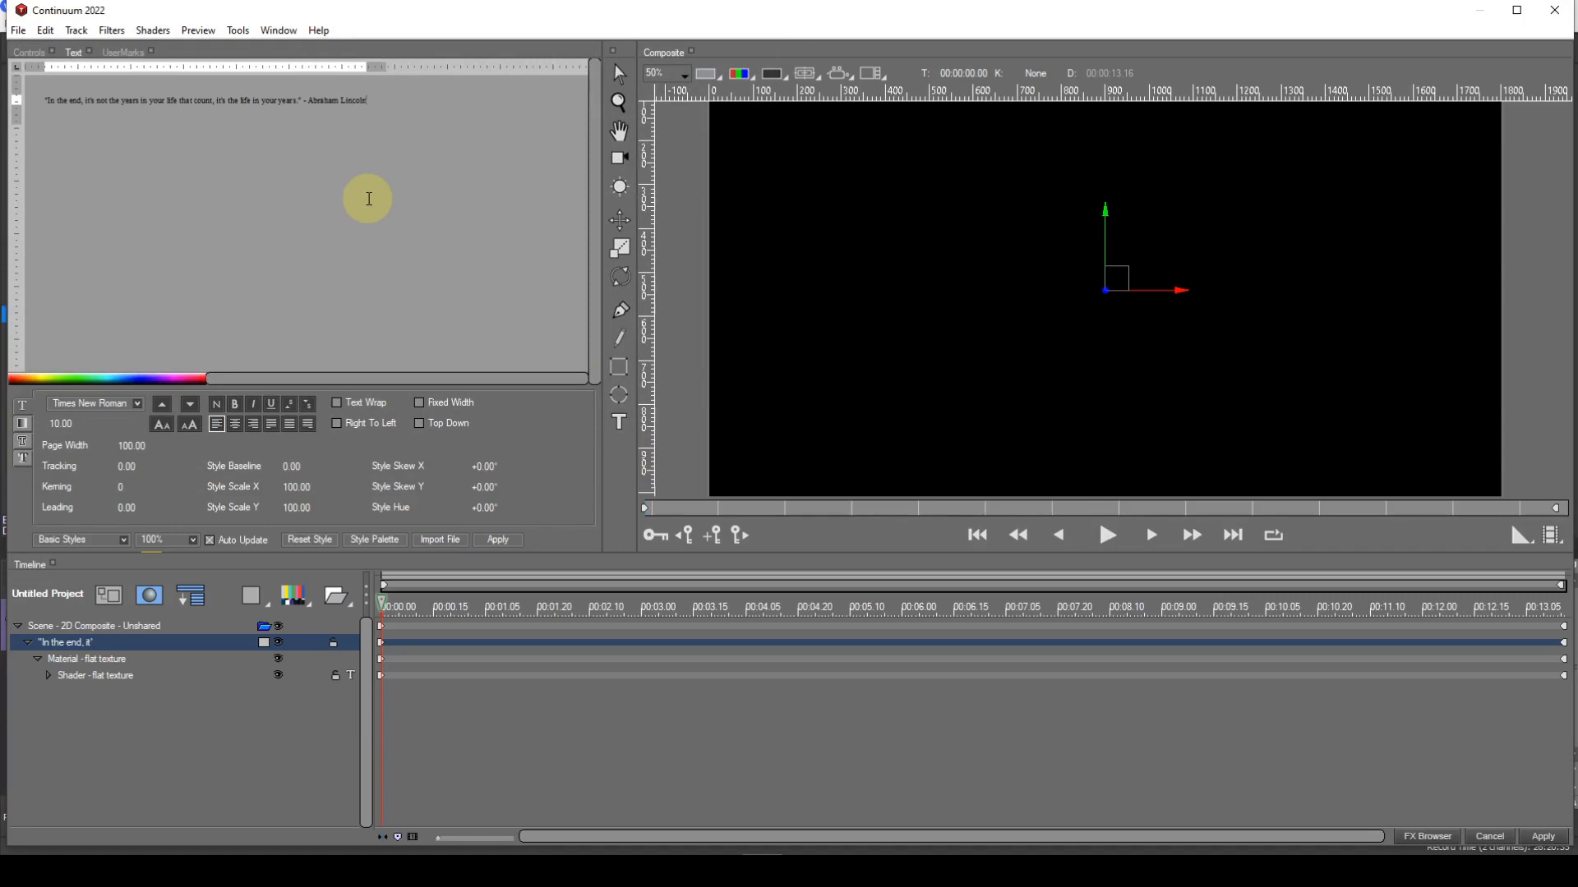
Step: Set the font size of the entire quote to 25
drag(374, 103, 33, 149)
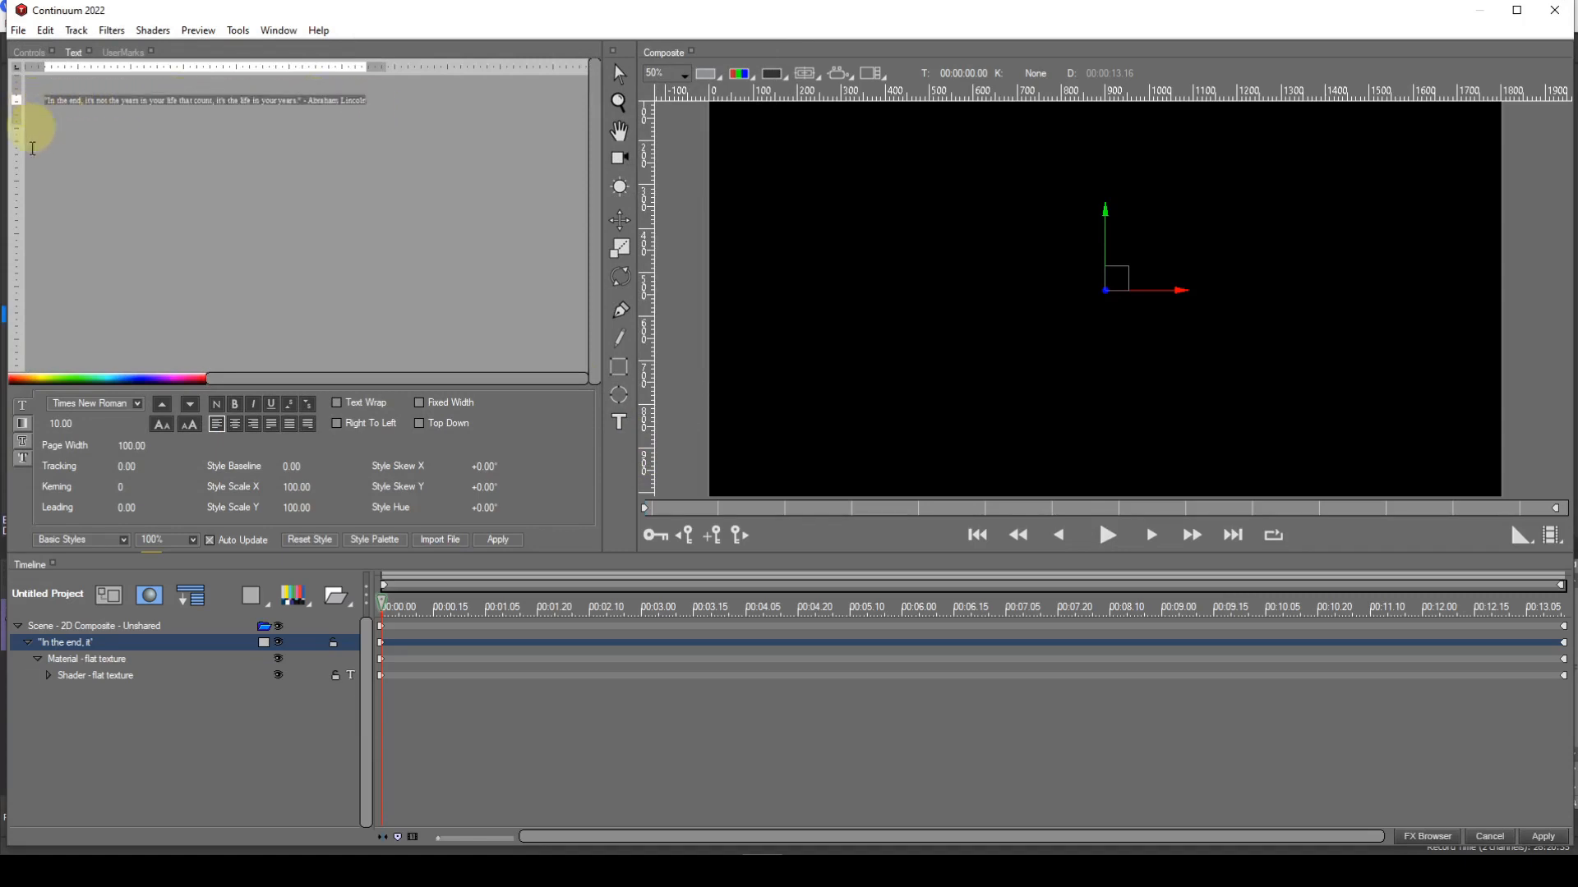
click(73, 425)
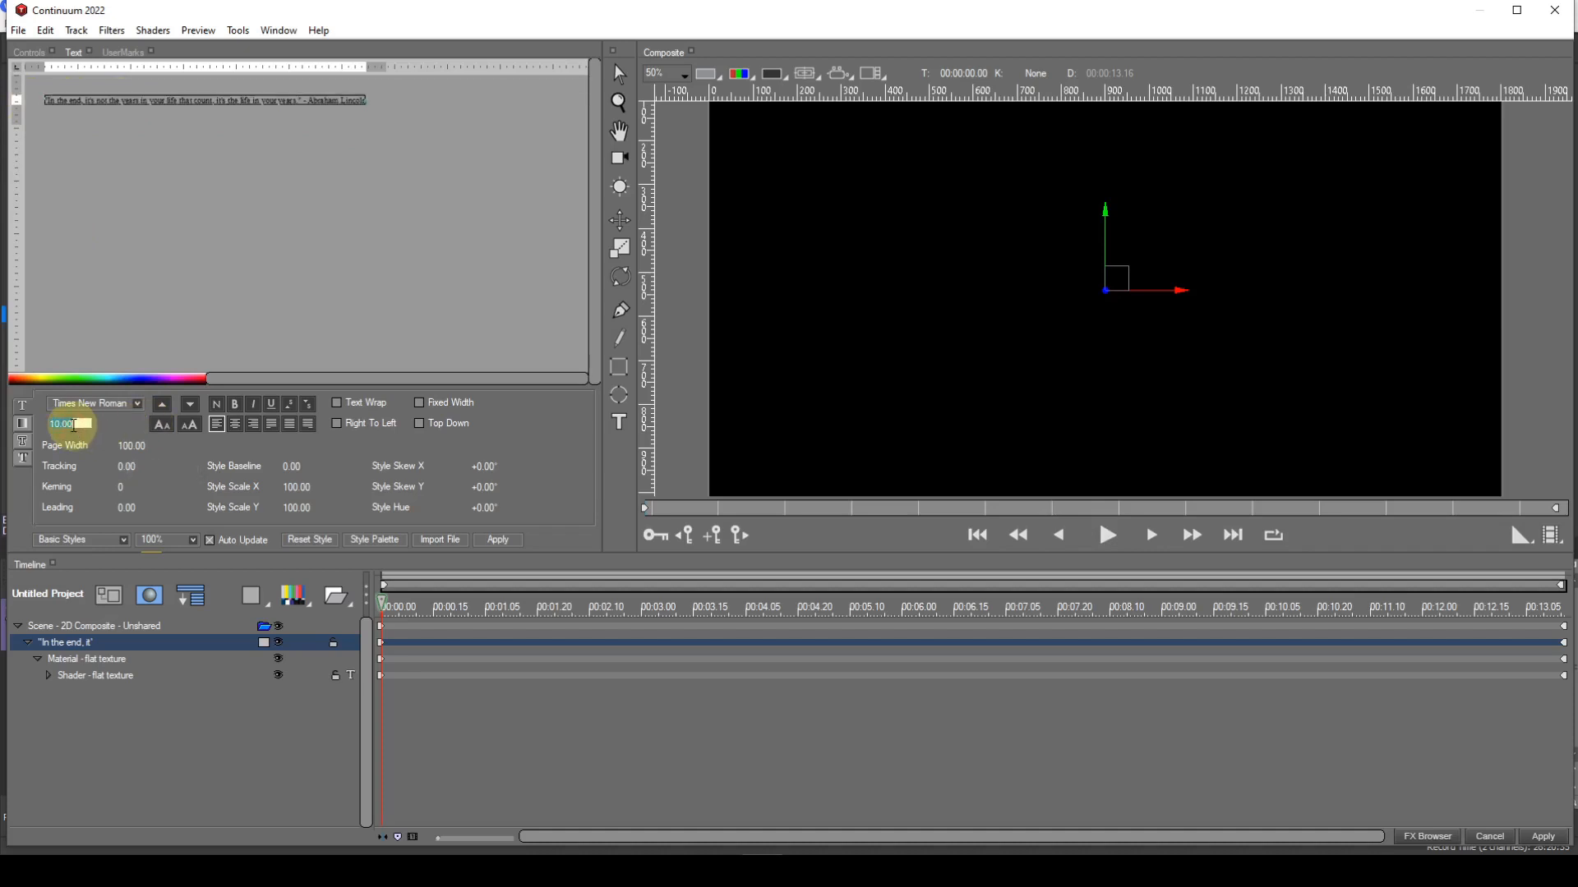
text(25)
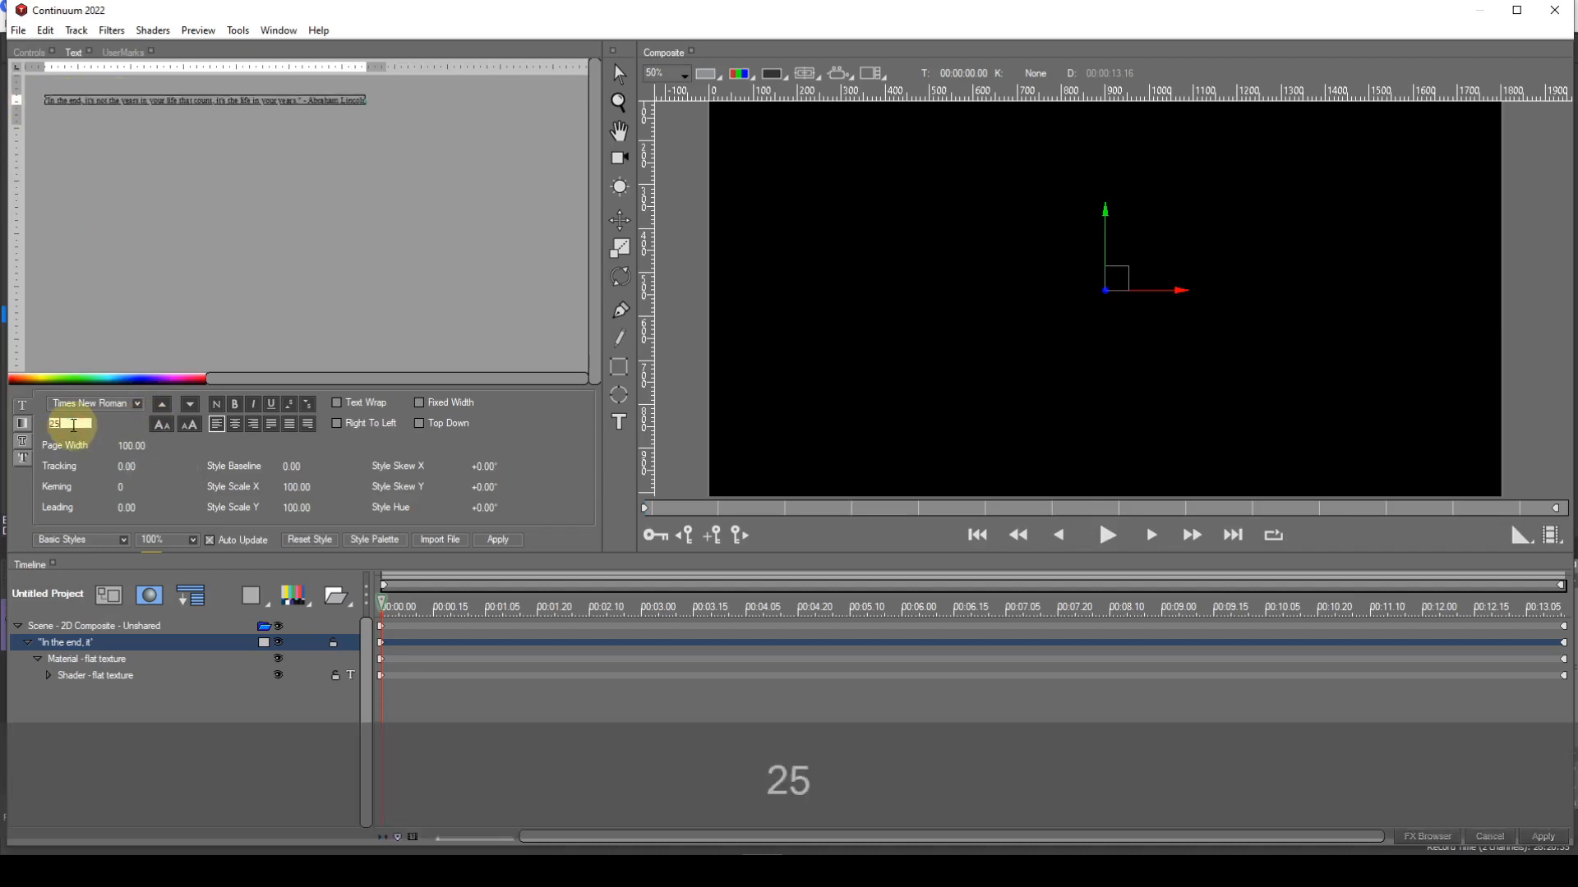
key(Return)
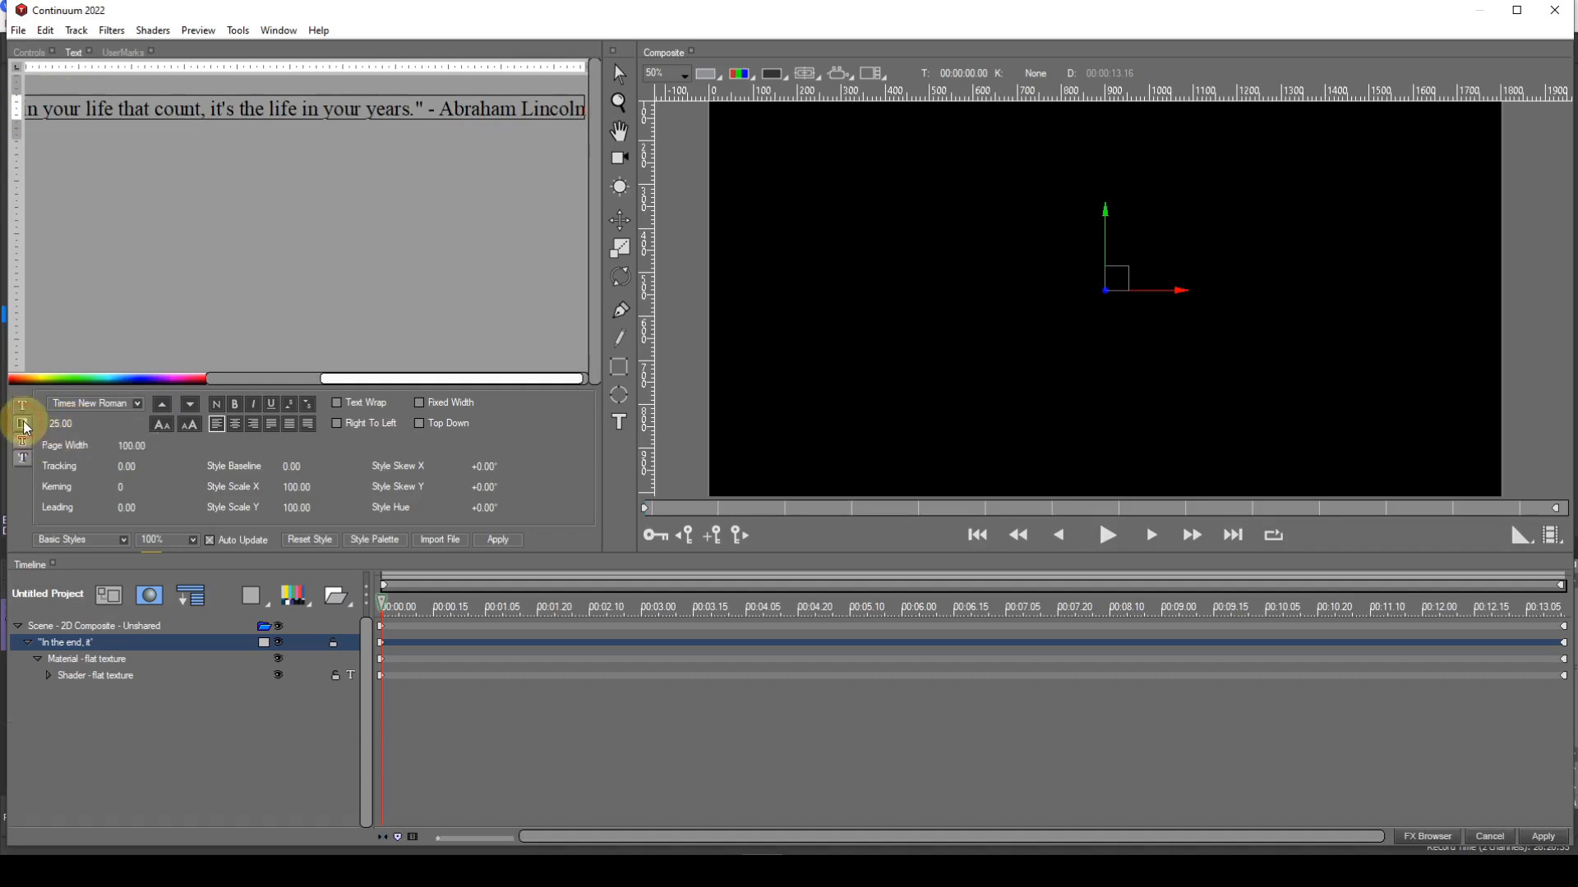
Step: Change the quote's text fill color to white
click(27, 427)
click(199, 479)
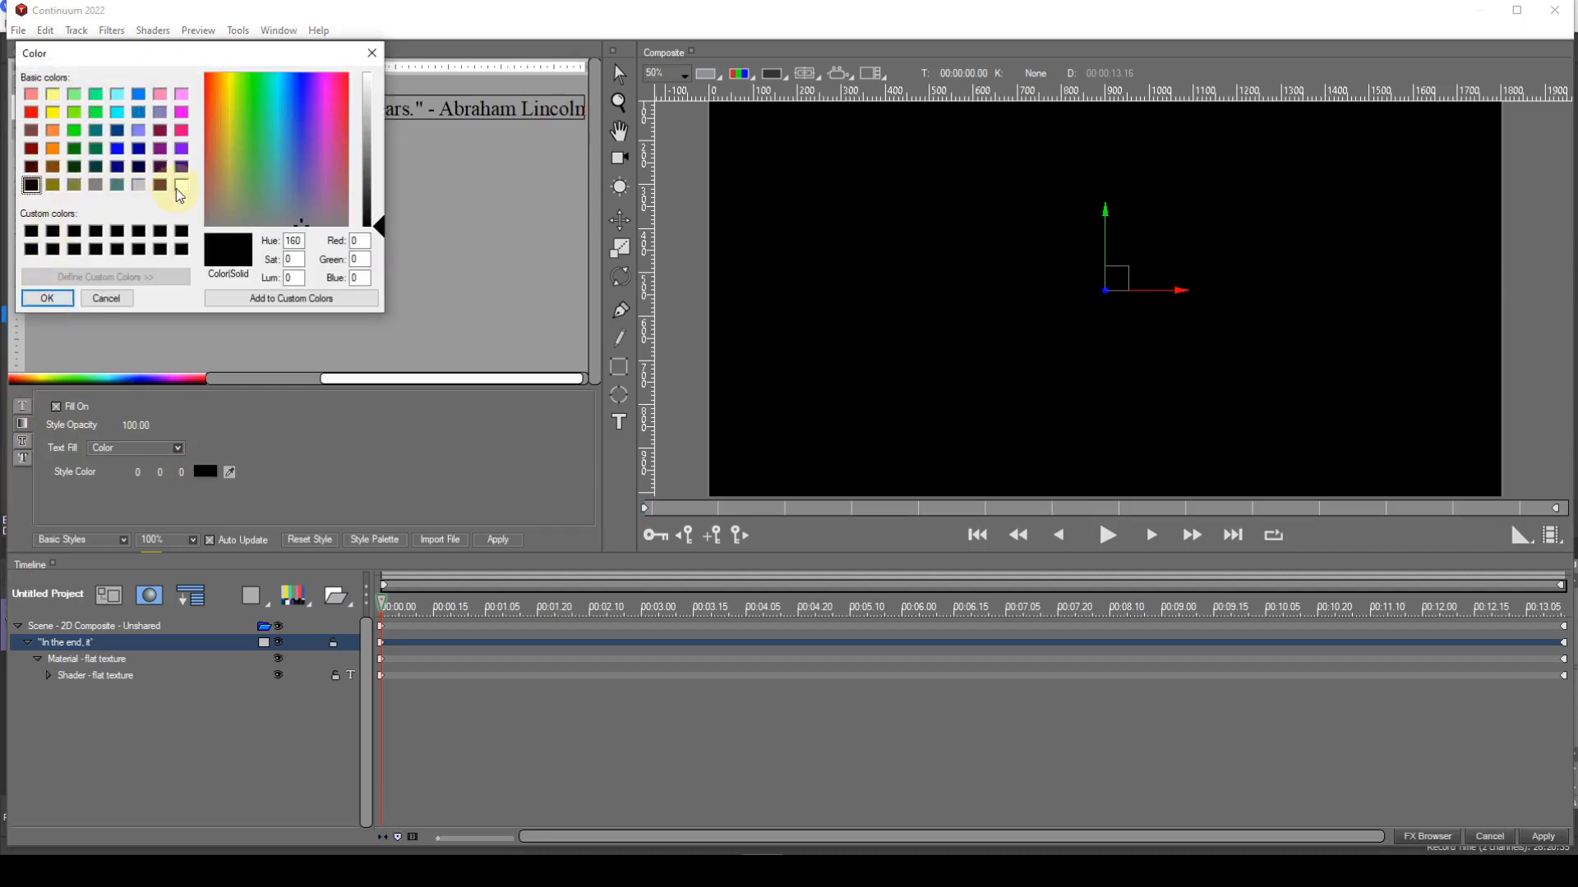
click(182, 187)
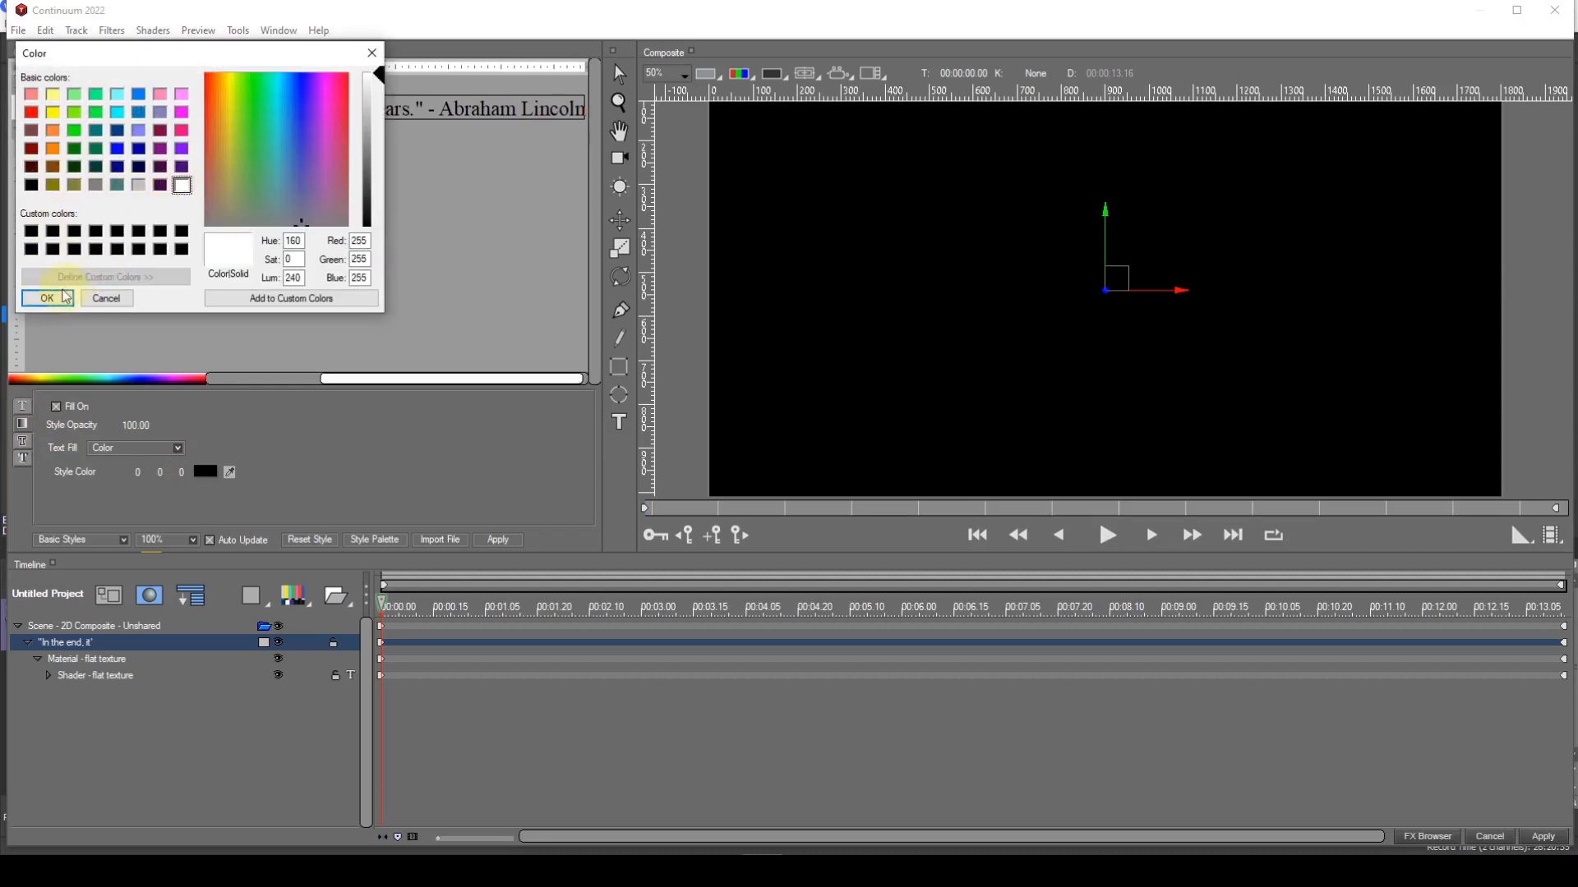
click(46, 297)
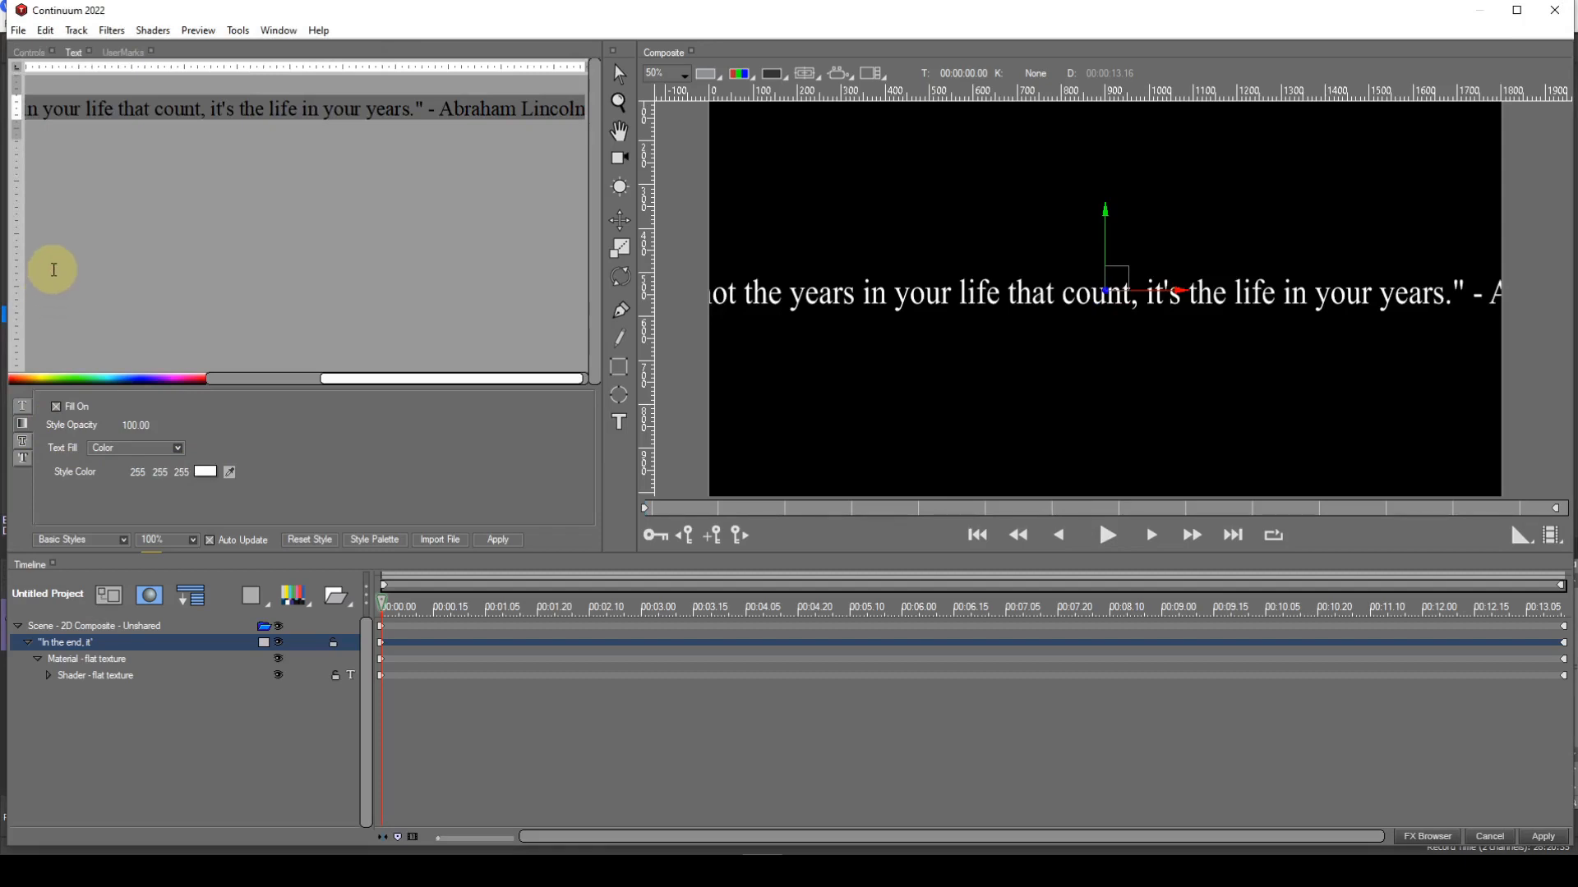
Step: Place the quote track inside a new title container and play it back with the Crawl animation style
click(336, 596)
click(356, 616)
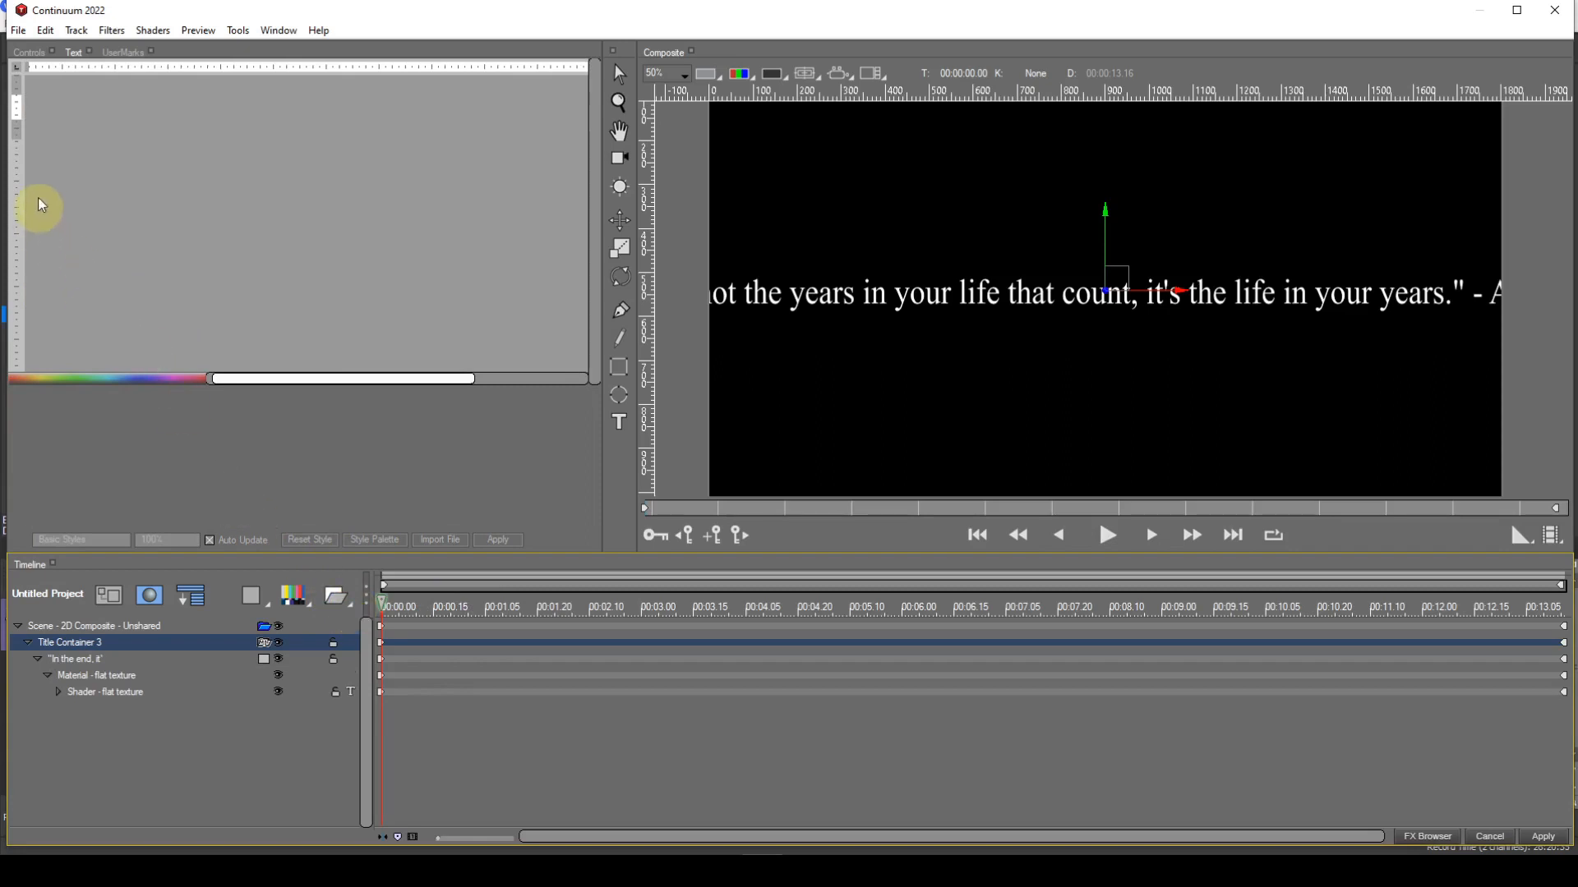
click(31, 56)
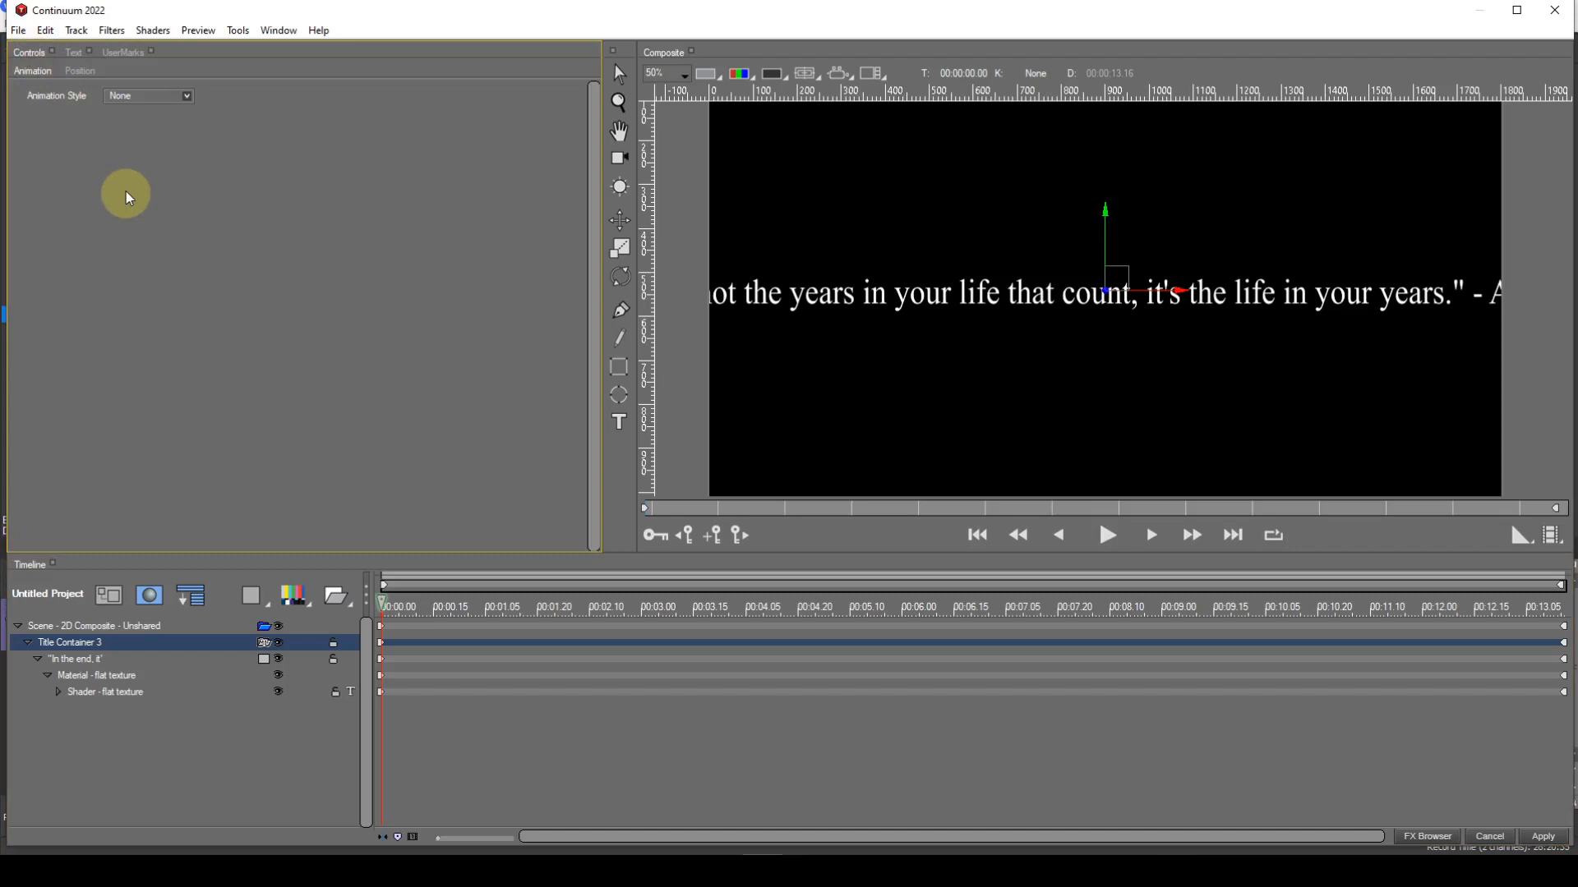
click(186, 97)
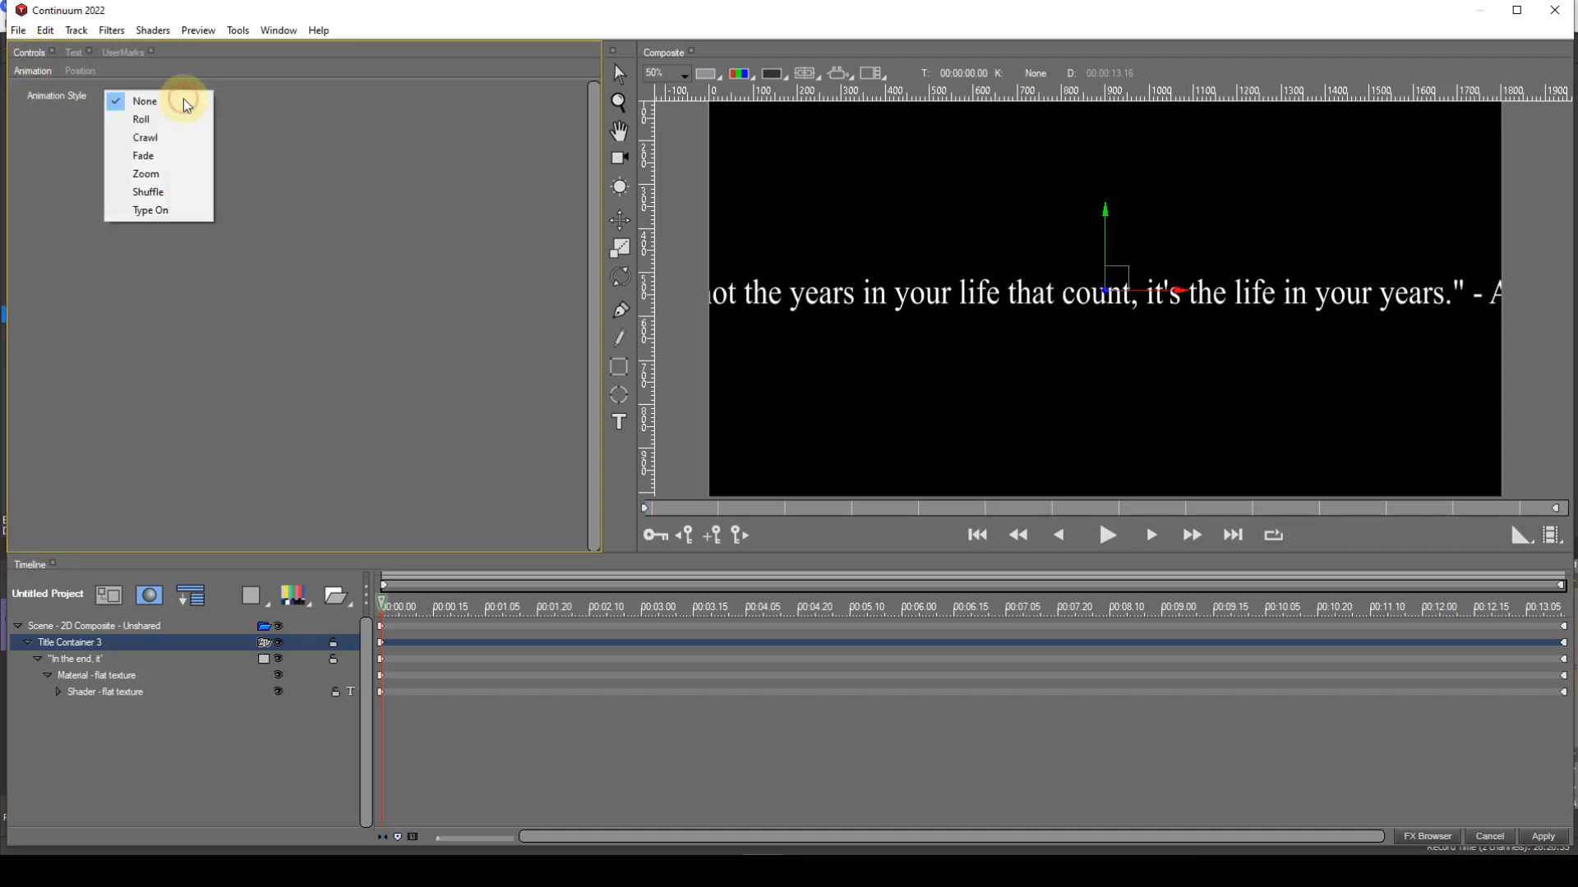
click(158, 139)
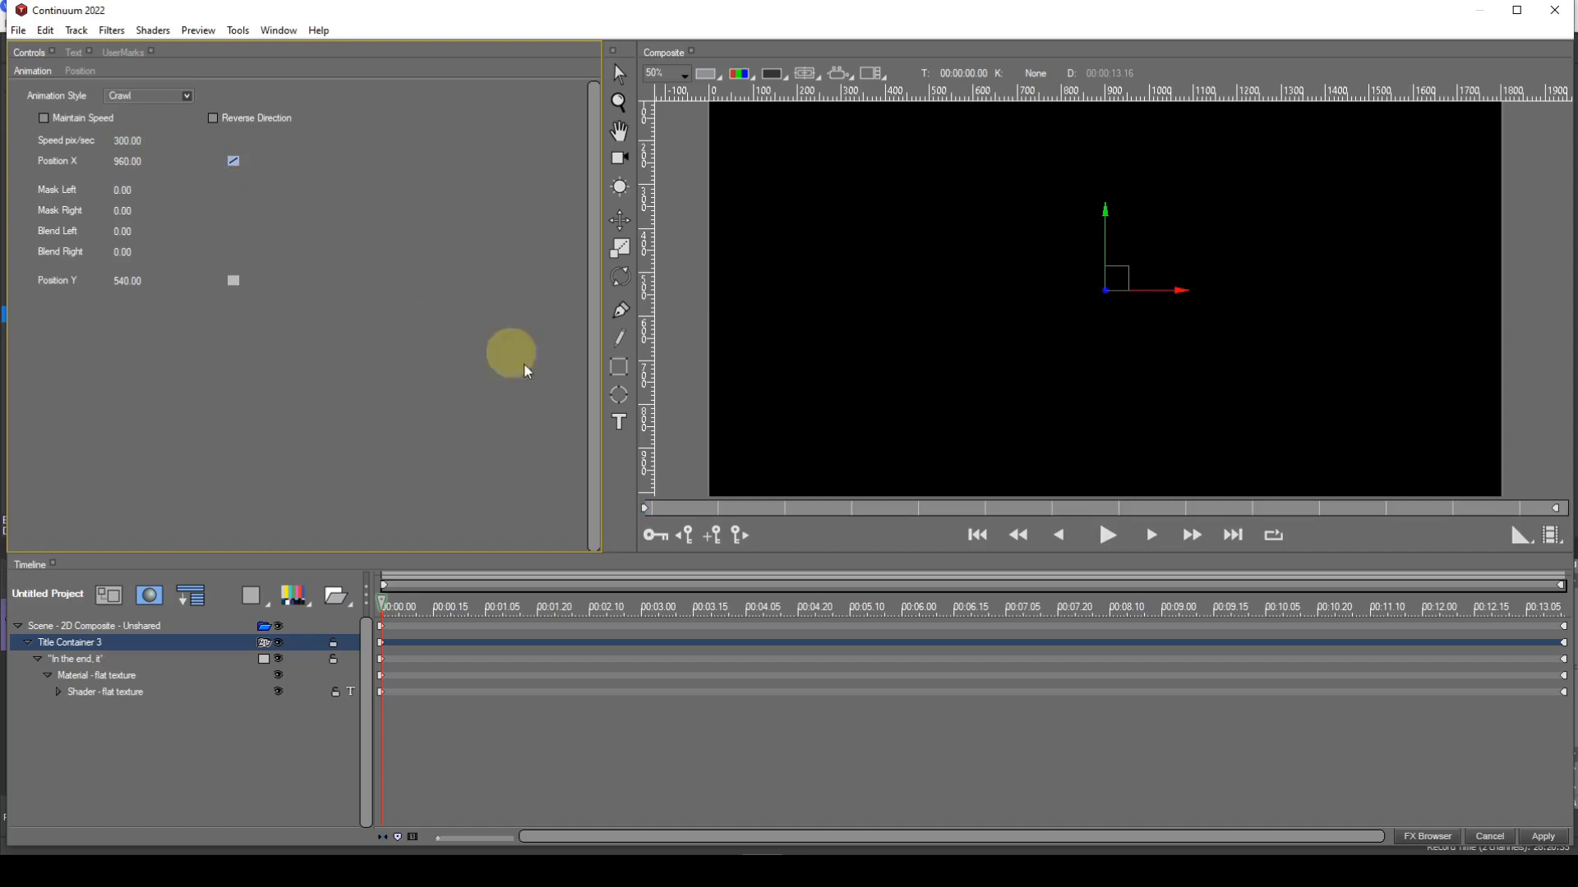
click(1107, 538)
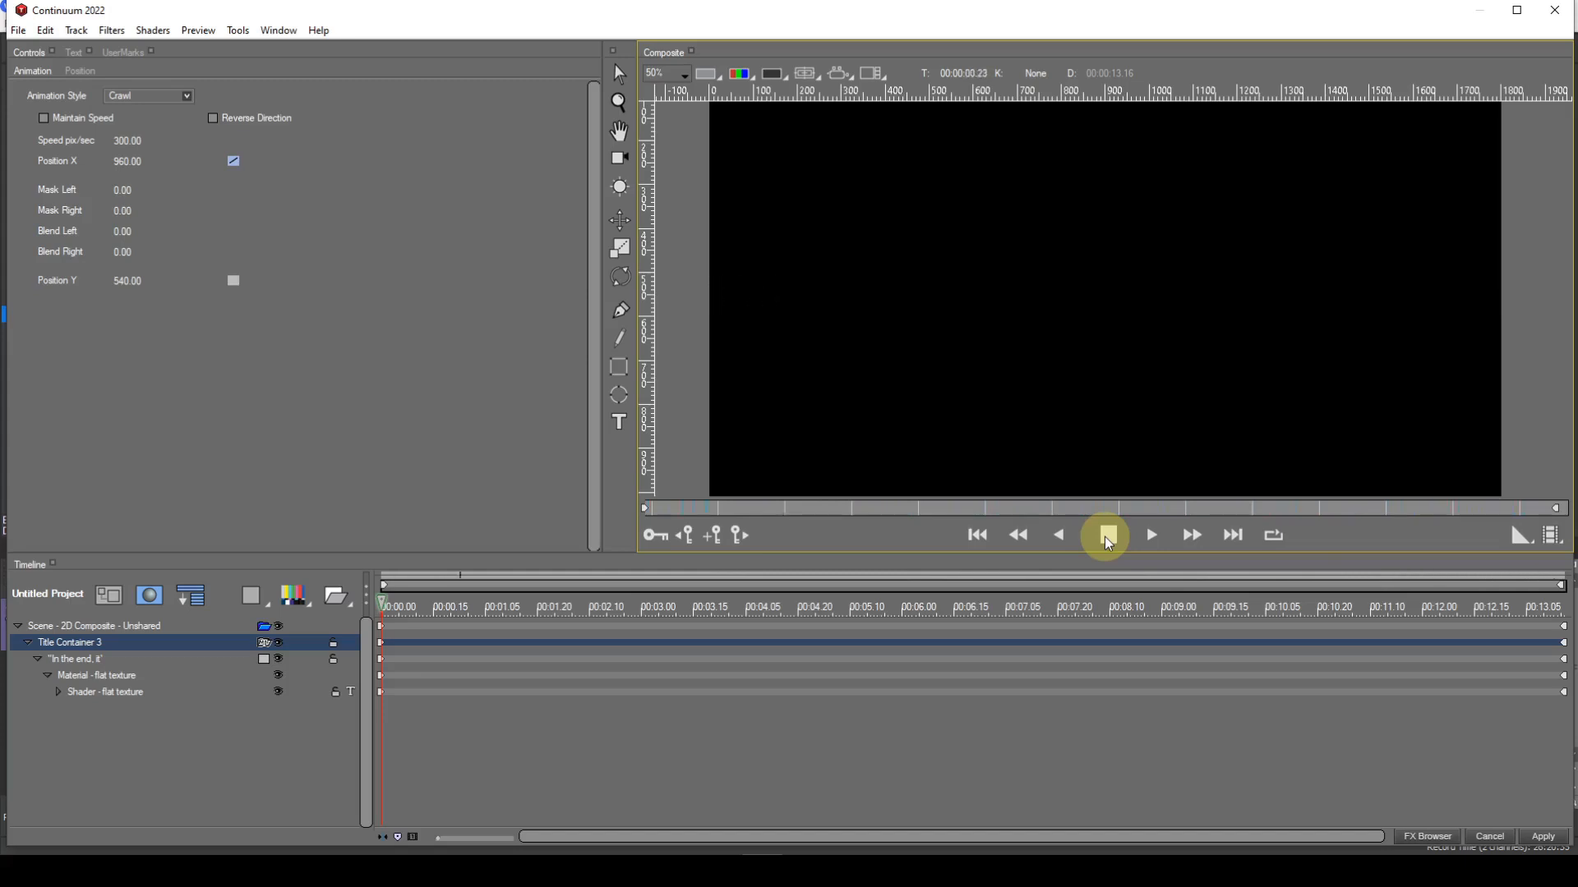
click(1106, 539)
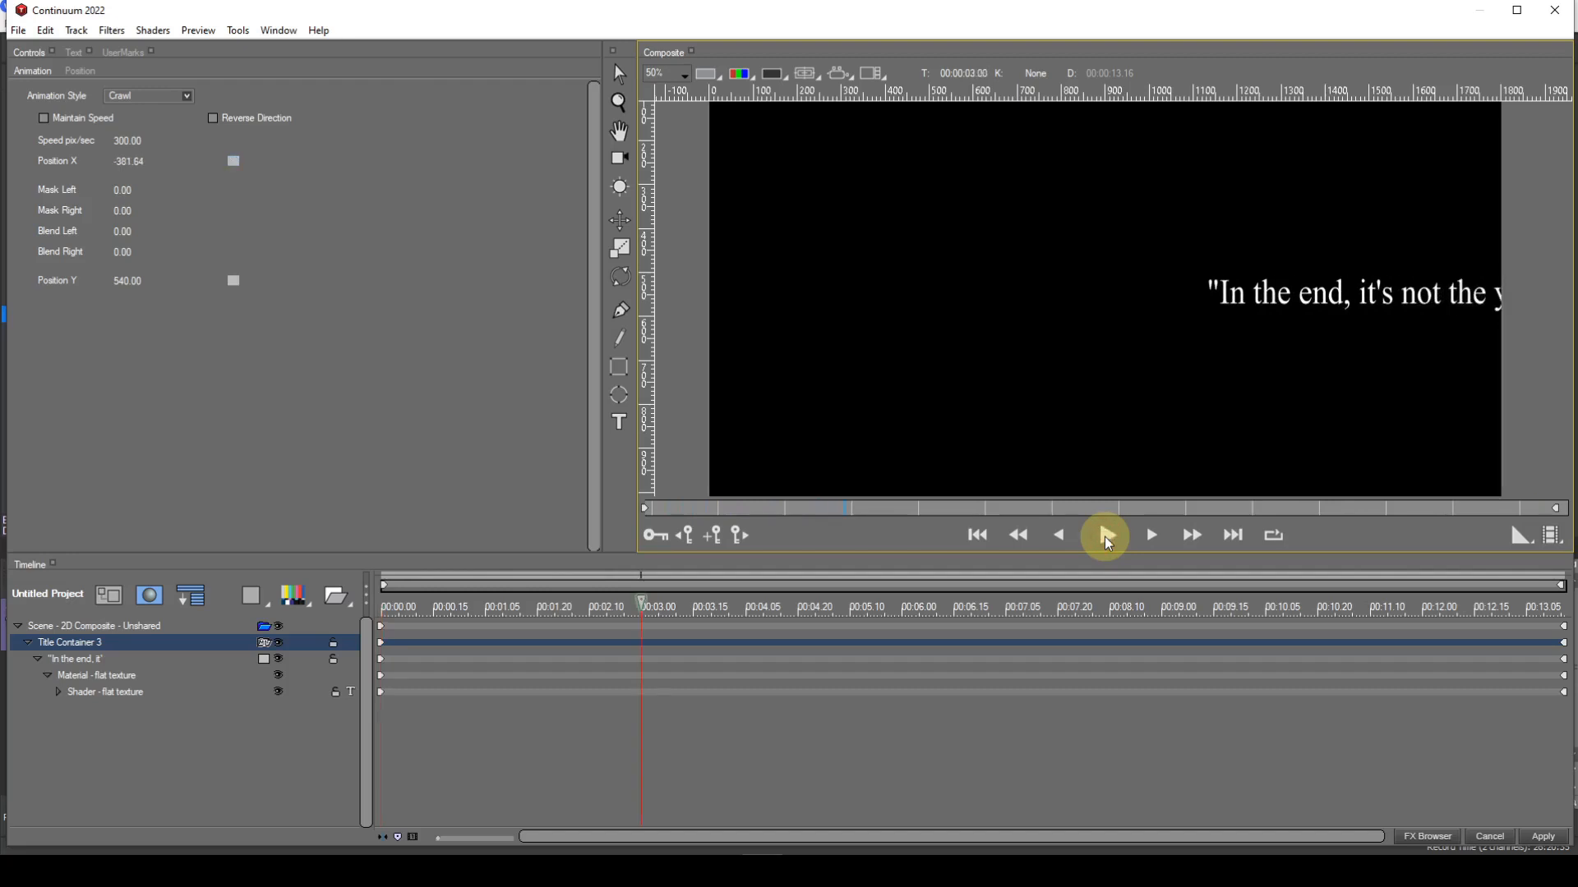